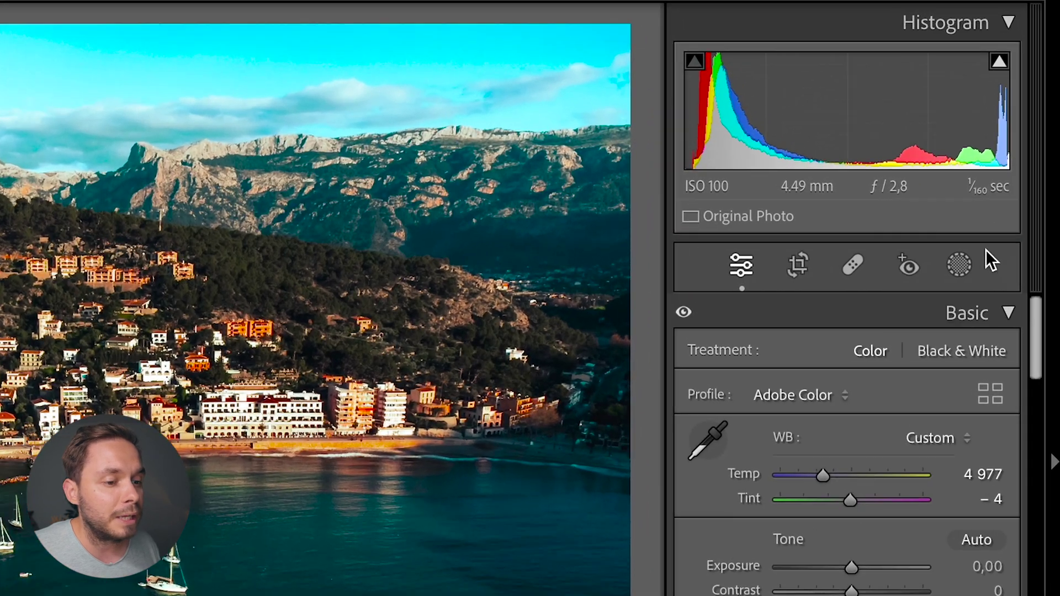
Step: Open the Masking panel for the aerial harbour photo in the Develop module
click(959, 274)
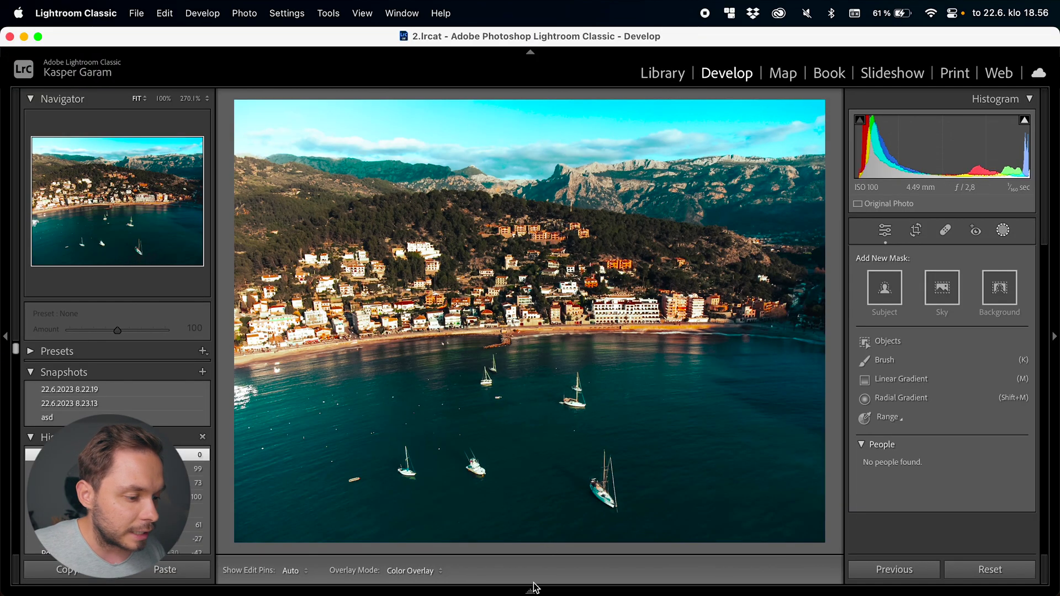
Step: Switch to the night portrait of the man holding a camera using the filmstrip, then hide the filmstrip
click(531, 590)
click(196, 555)
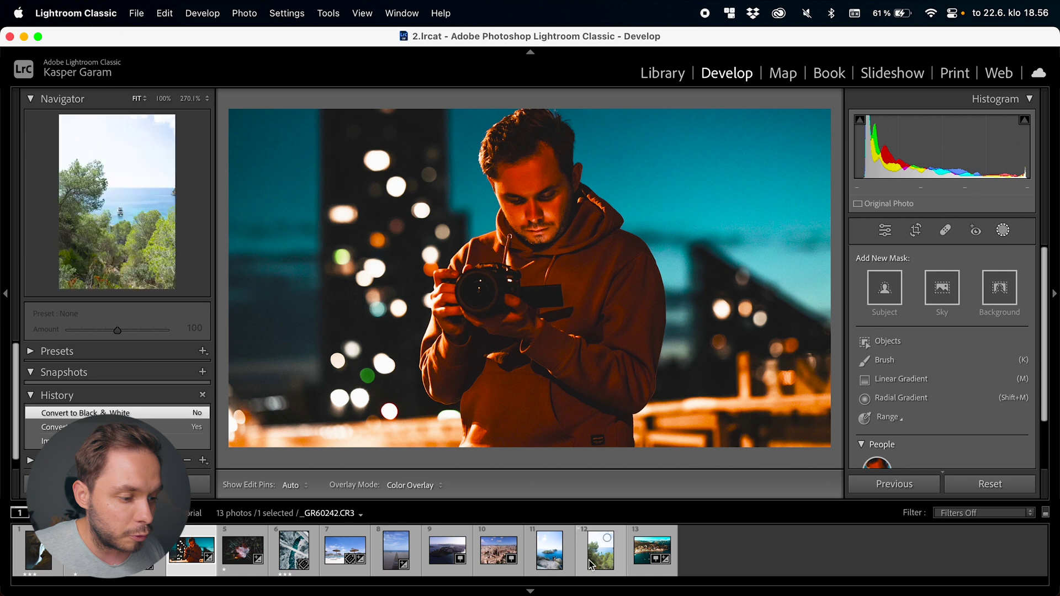
click(560, 588)
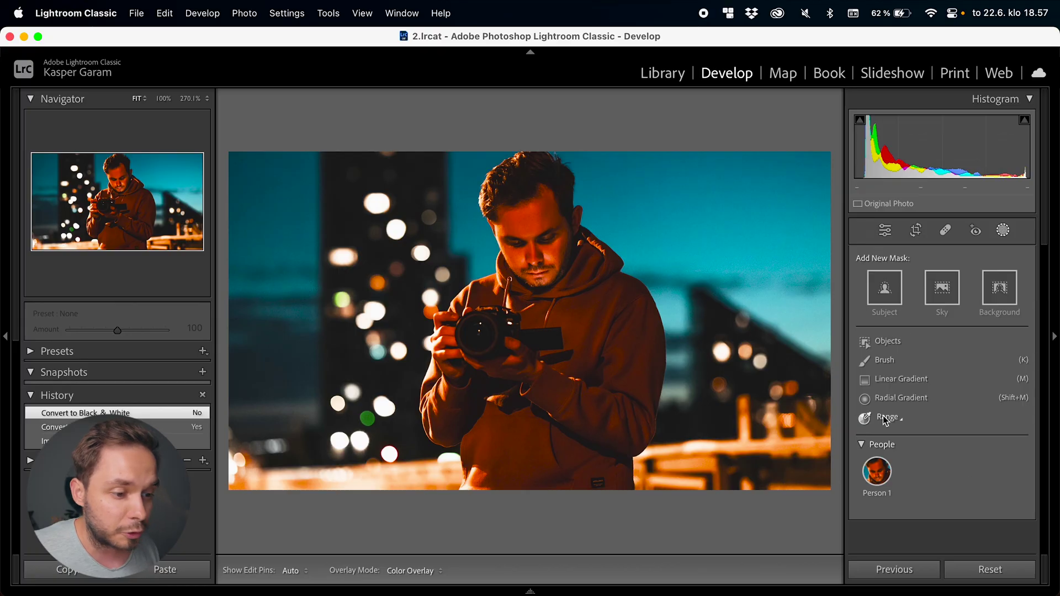
Step: Draw a radial gradient mask and position it over the man
click(903, 404)
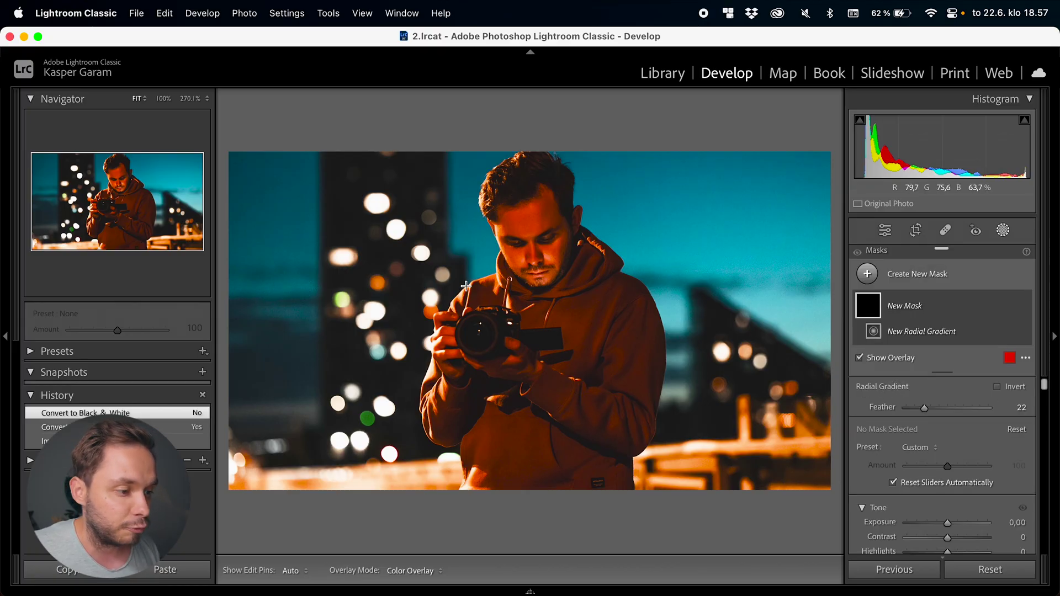
drag(422, 226, 641, 425)
drag(445, 243, 553, 317)
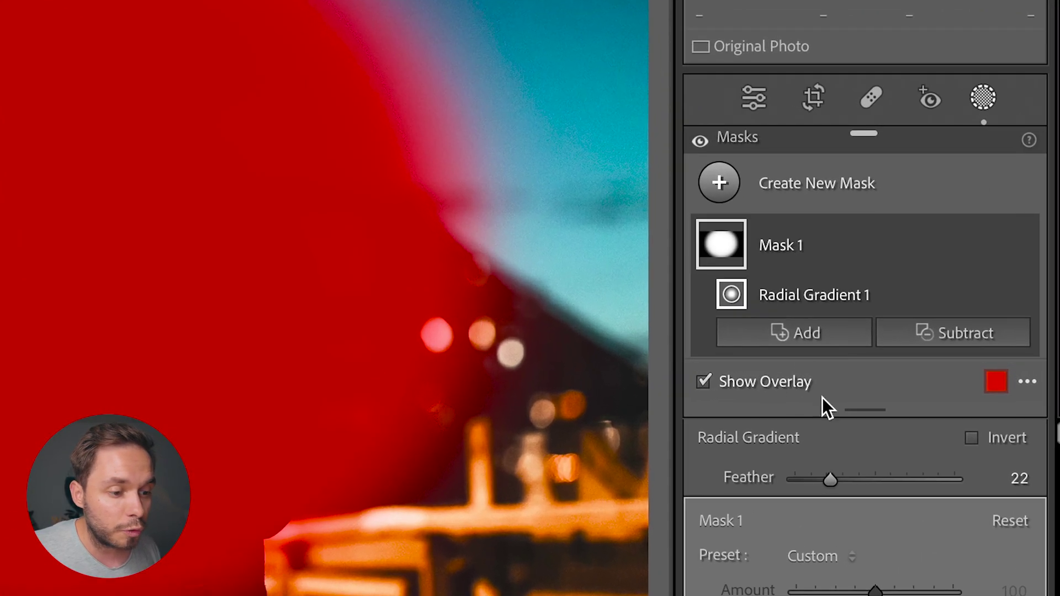
Step: Toggle the mask's red overlay on and off with the checkbox and the O key
click(768, 388)
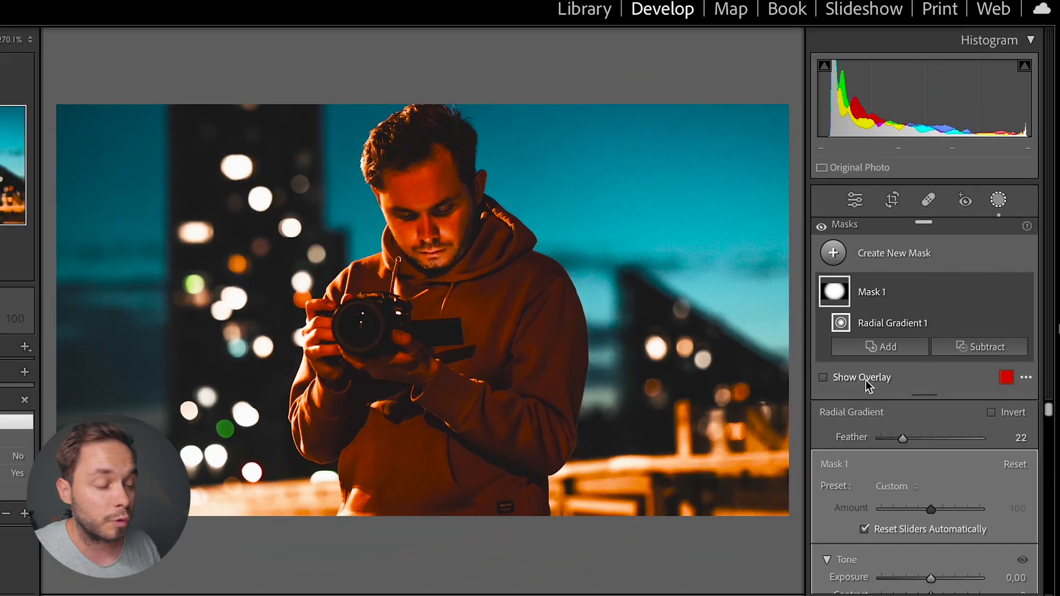
click(867, 381)
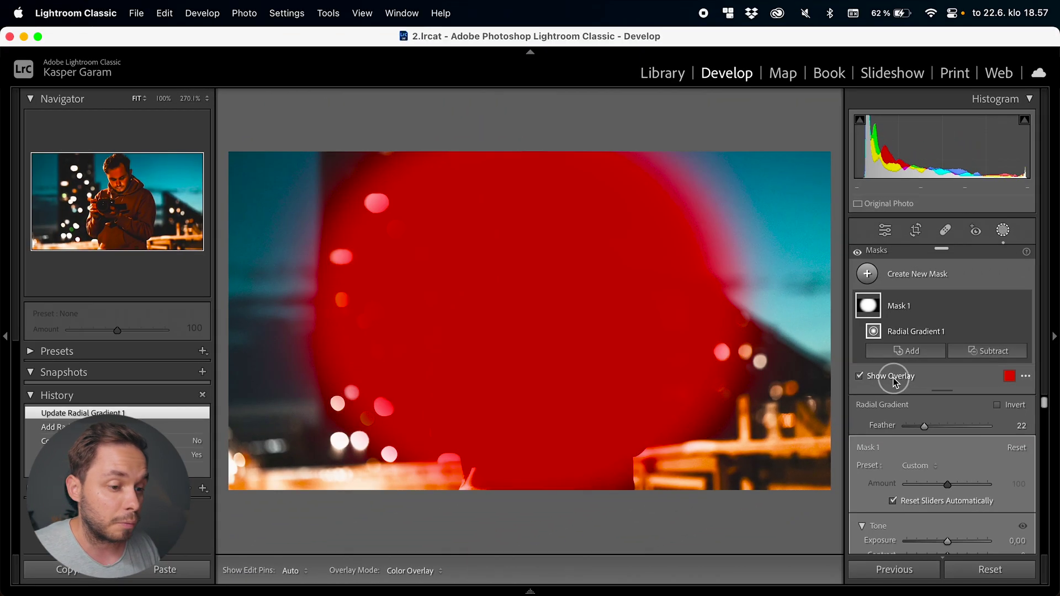
click(895, 381)
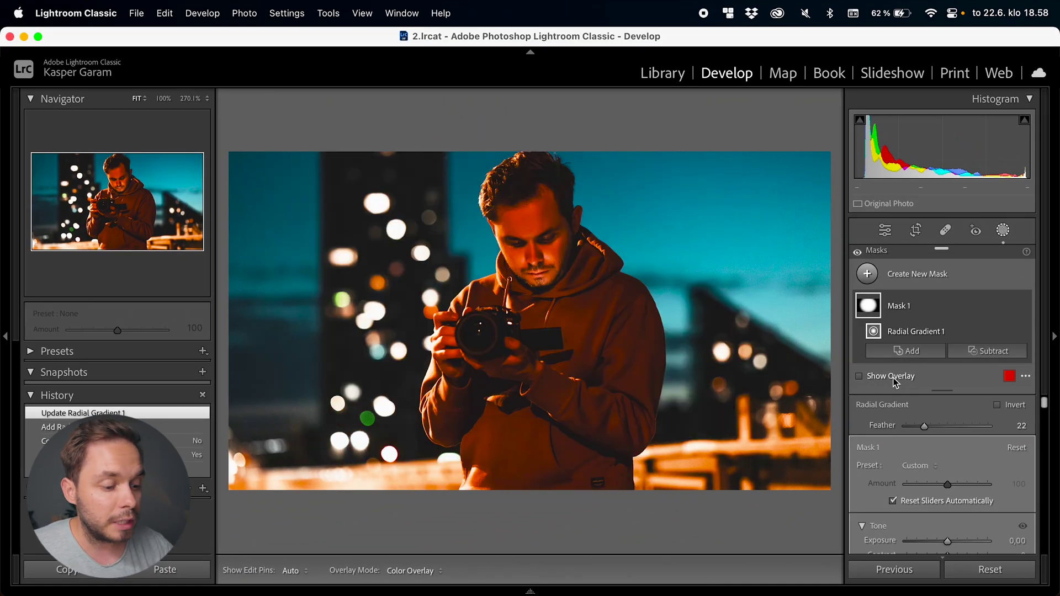
key(o)
key(o)
key(o)
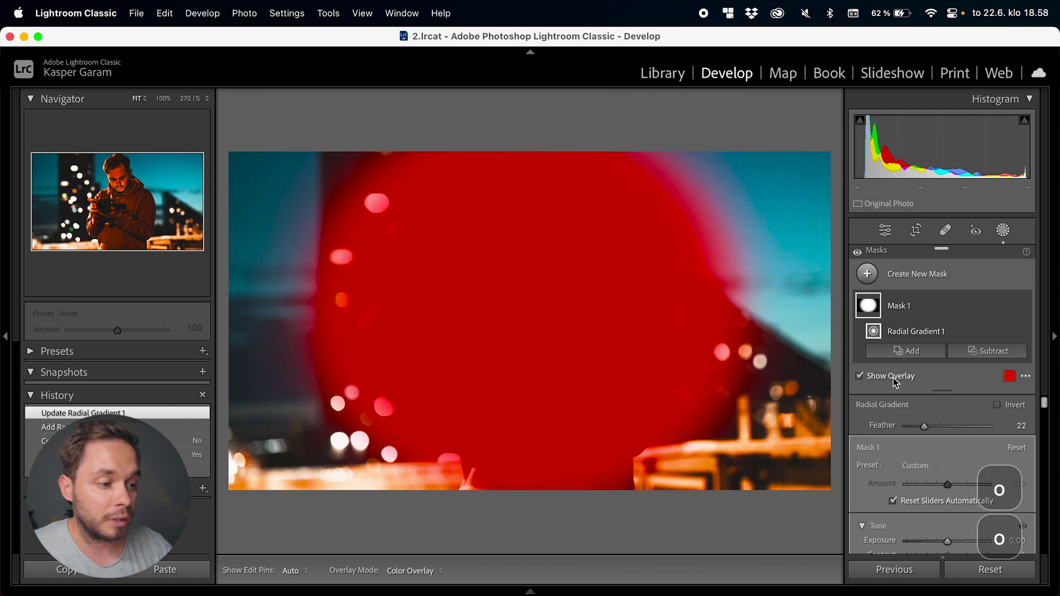
key(o)
key(o)
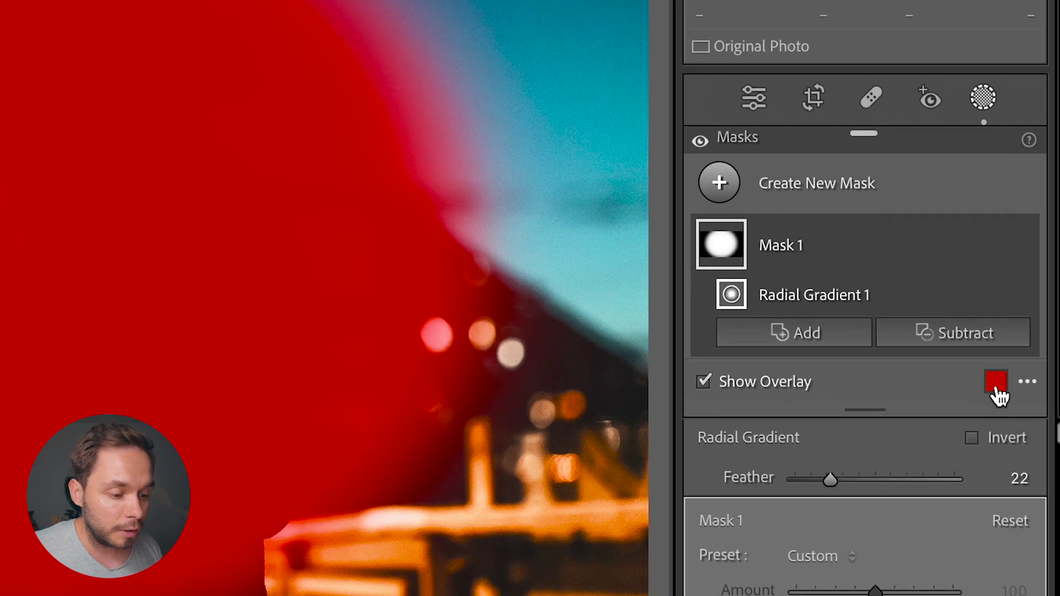
Step: Make the overlay green with lower opacity, and show it on the affected area
click(997, 386)
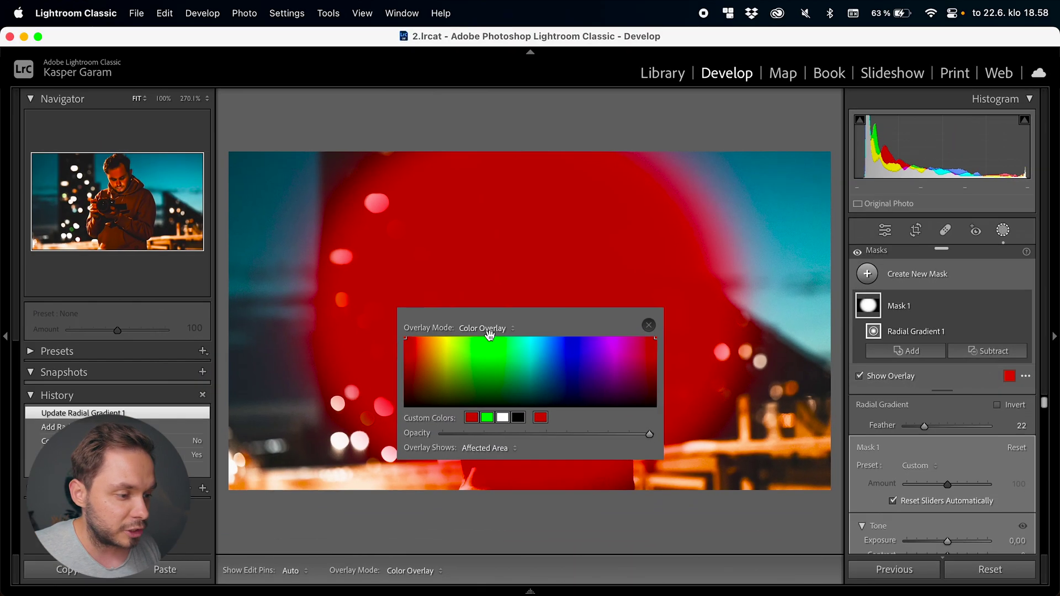
click(493, 353)
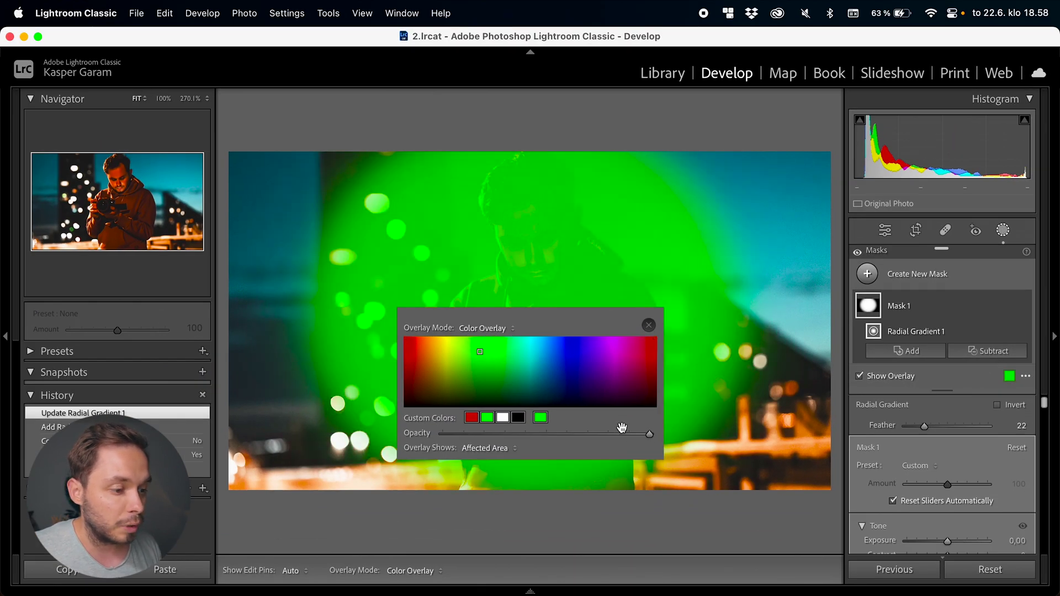
drag(621, 435, 590, 440)
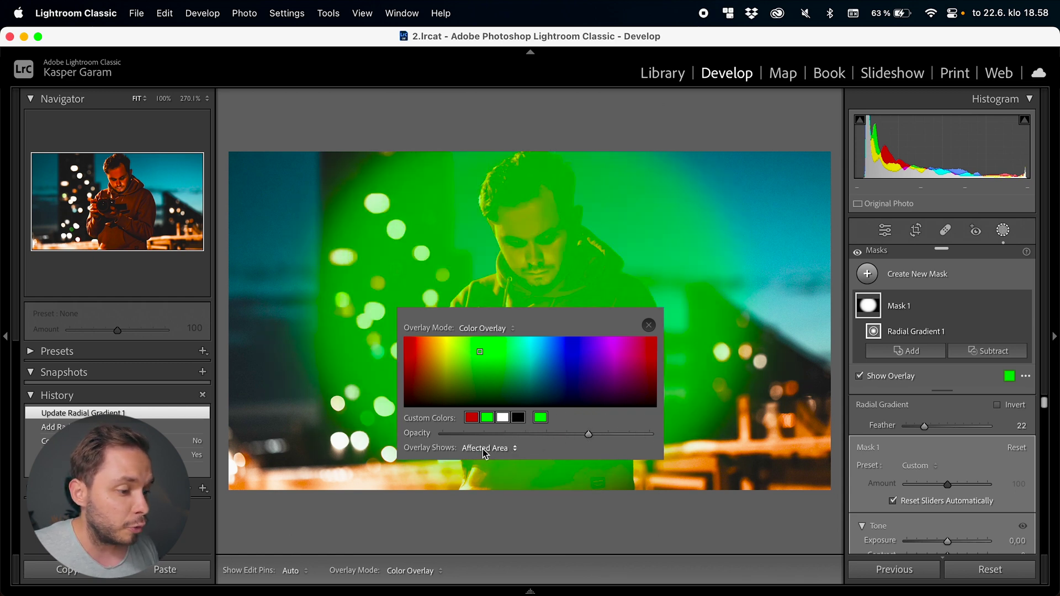
click(501, 469)
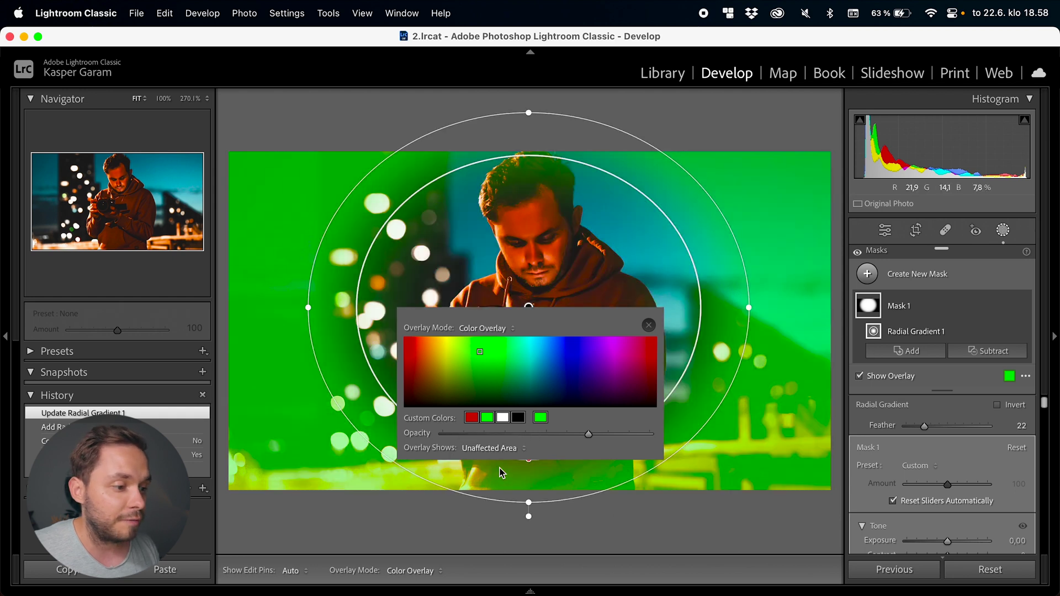
click(500, 457)
click(495, 434)
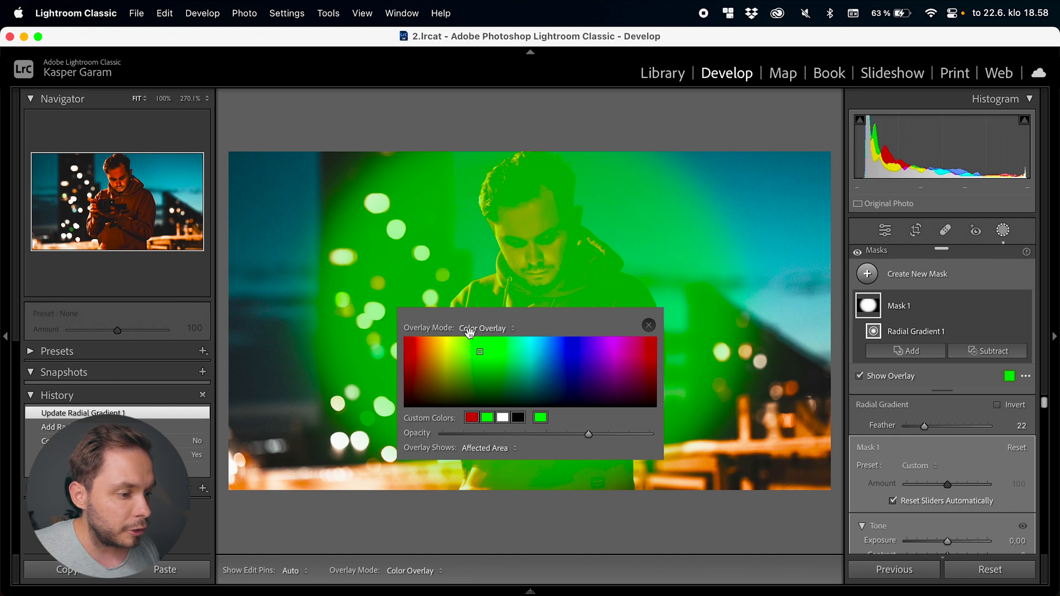
Step: Preview the mask as Image on White, then return to Color Overlay mode
click(499, 328)
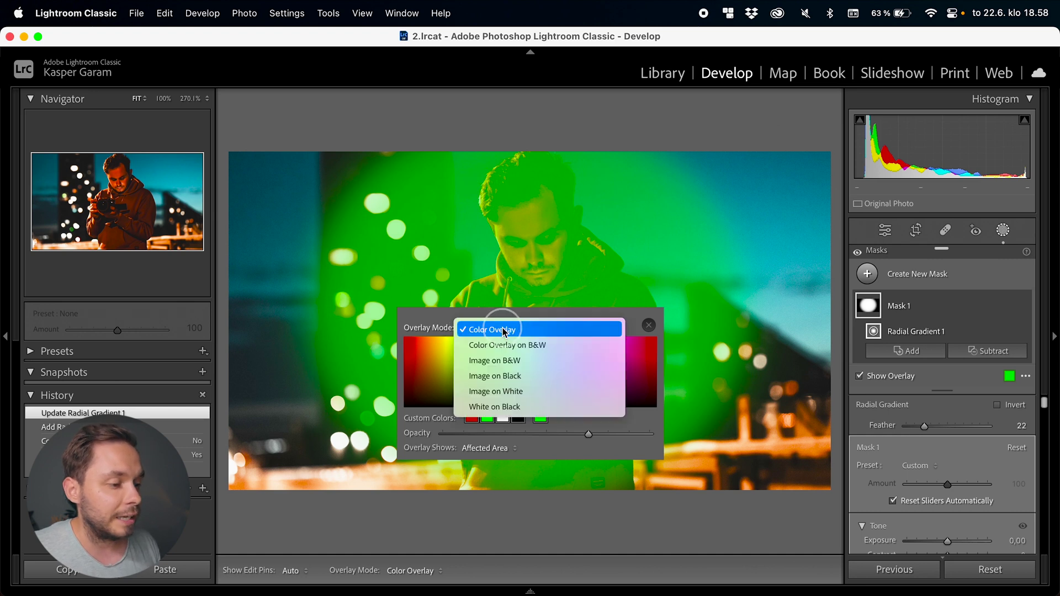
click(538, 392)
drag(586, 438, 787, 493)
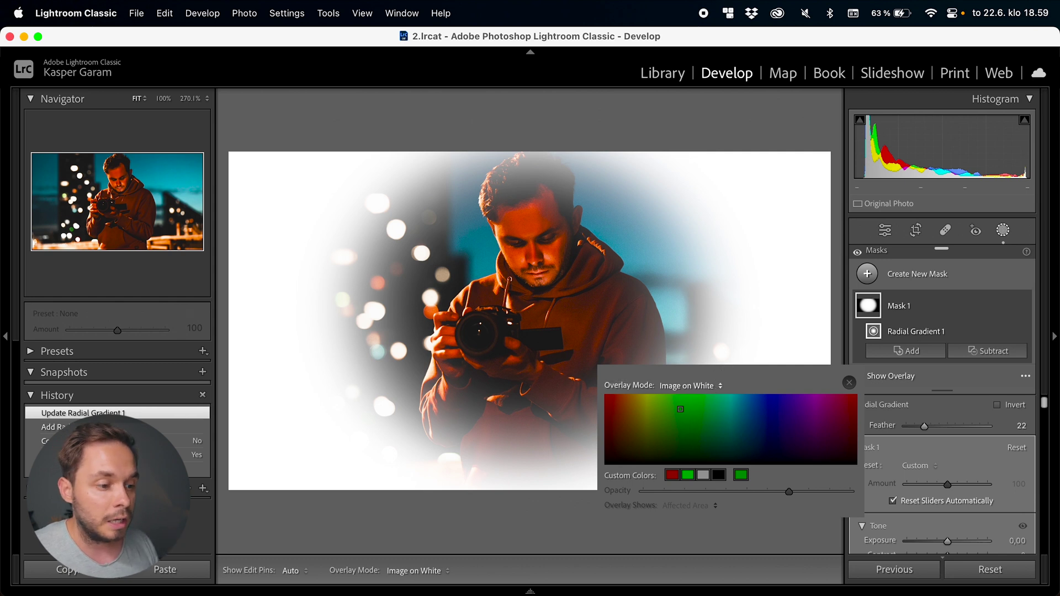
click(709, 386)
click(724, 327)
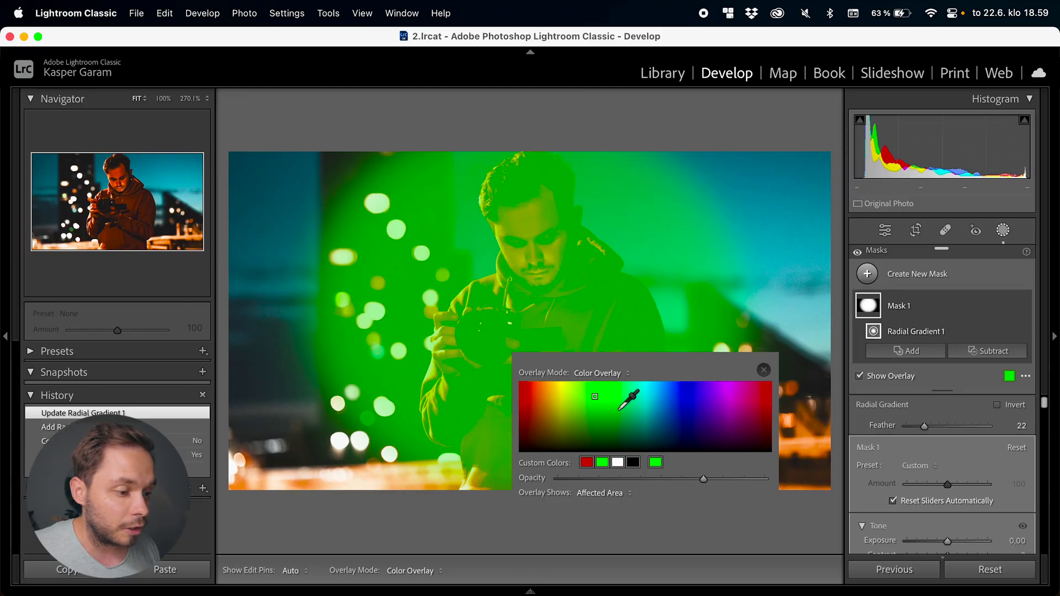
Step: Sample colours with the eyedropper and set the overlay colour back to red
drag(619, 410, 523, 373)
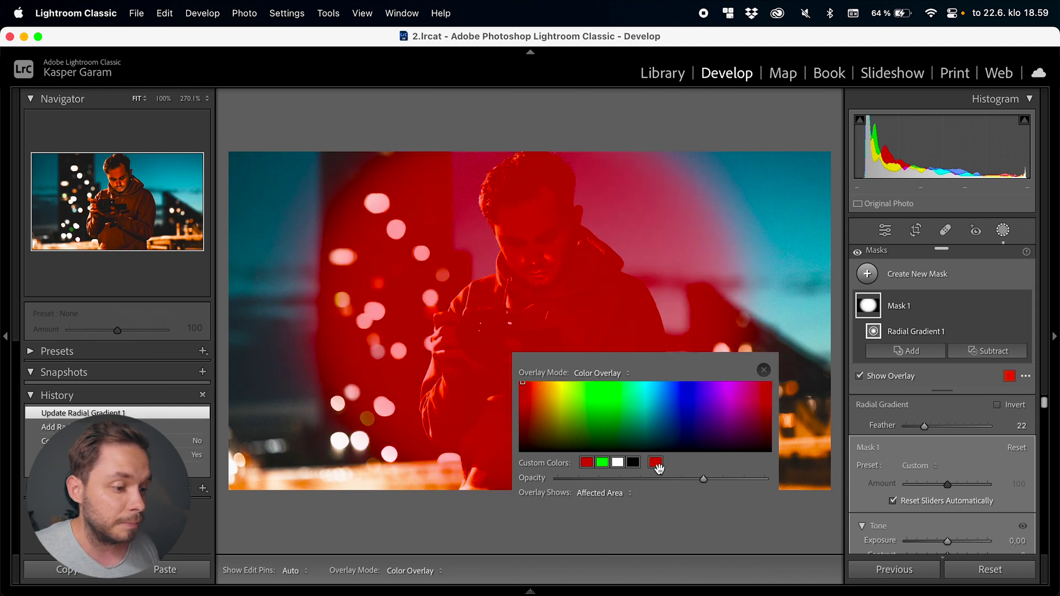
Step: Select Mask 1 and undock the Masks panel as a floating panel moved to the left
click(593, 469)
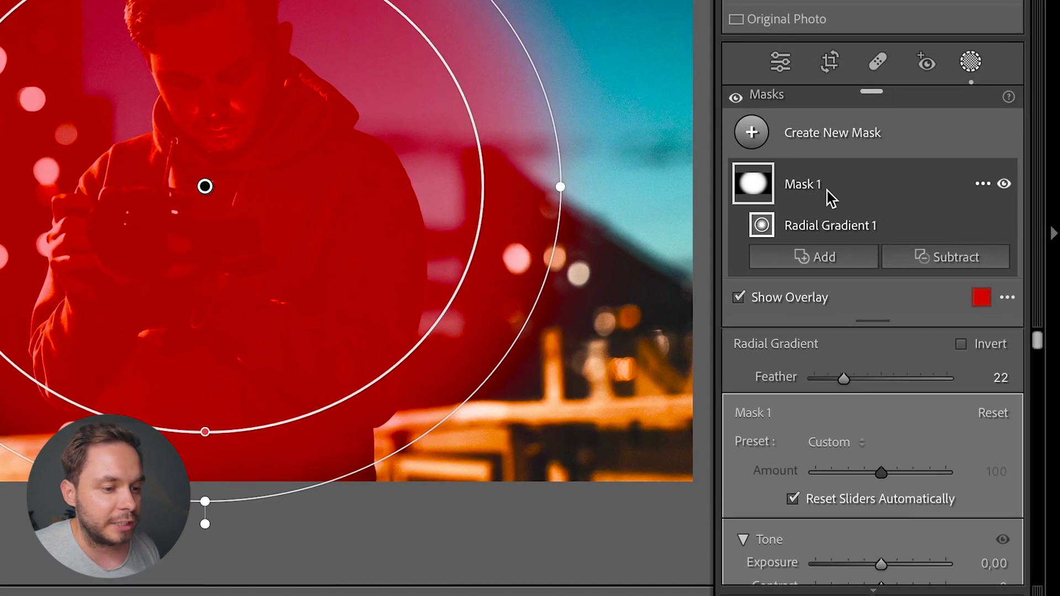
click(818, 187)
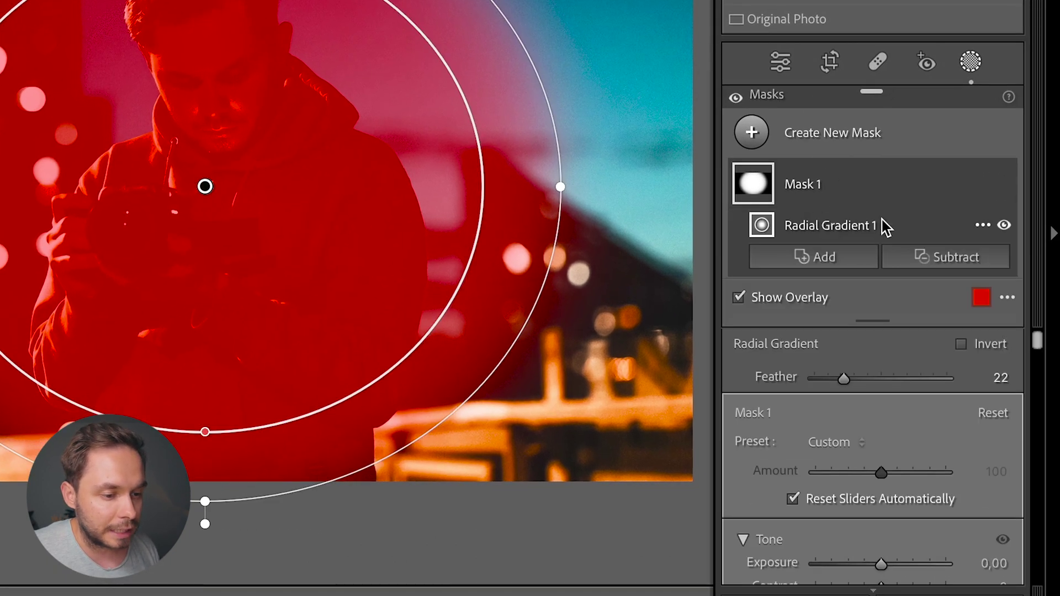
scroll(903, 415, down, 5)
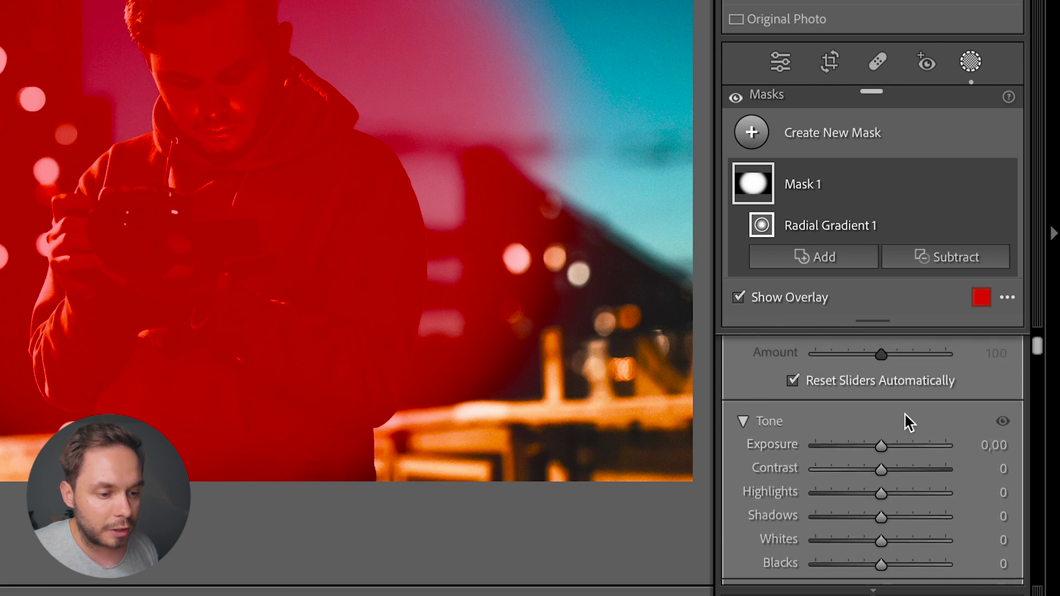
scroll(909, 422, down, 5)
scroll(905, 409, up, 7)
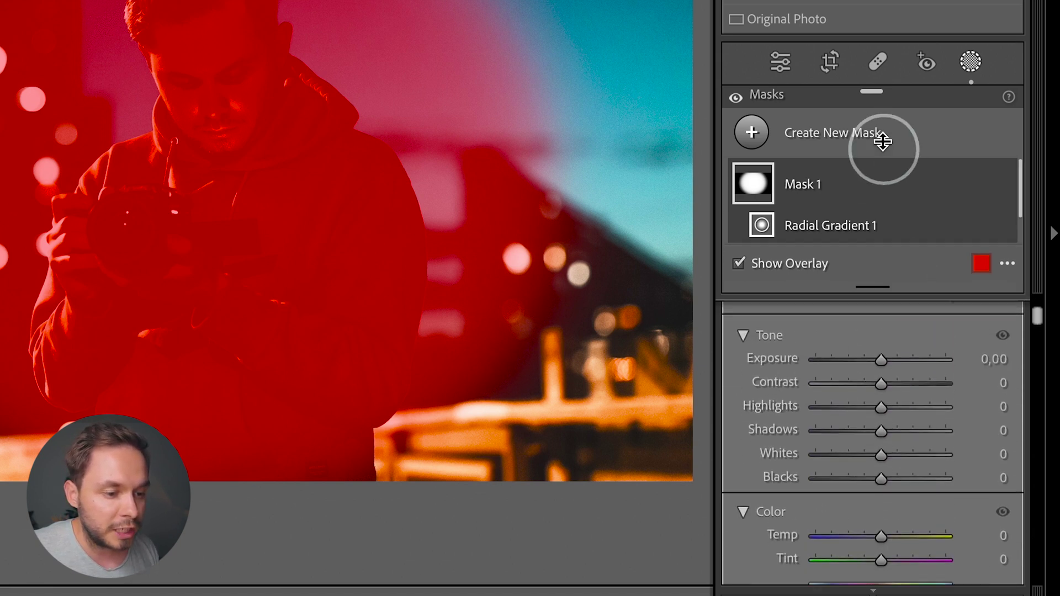
drag(872, 88, 915, 79)
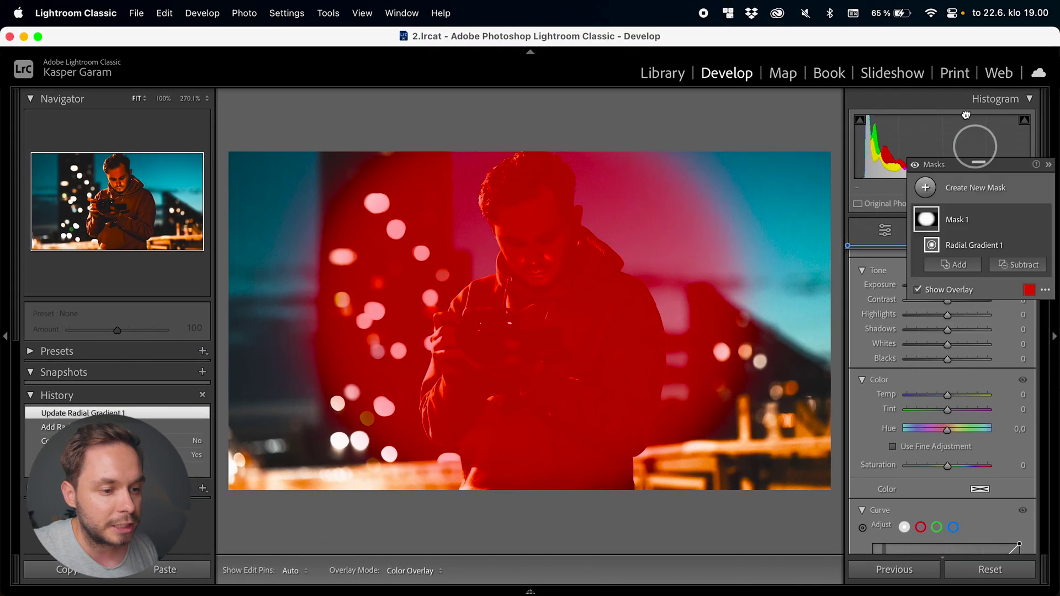
drag(966, 114, 295, 100)
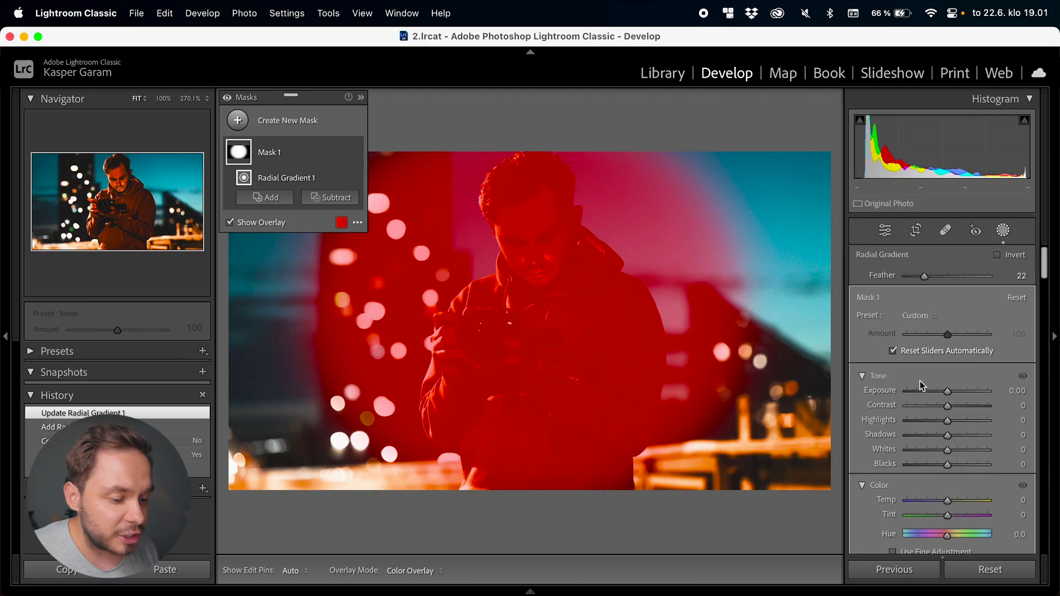
scroll(963, 374, down, 5)
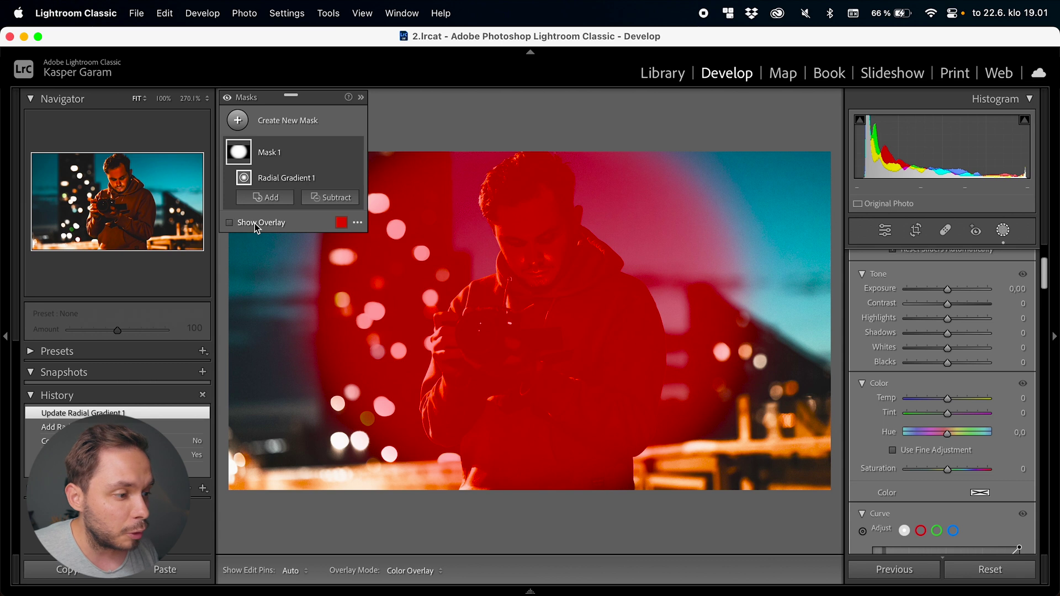
scroll(984, 390, down, 3)
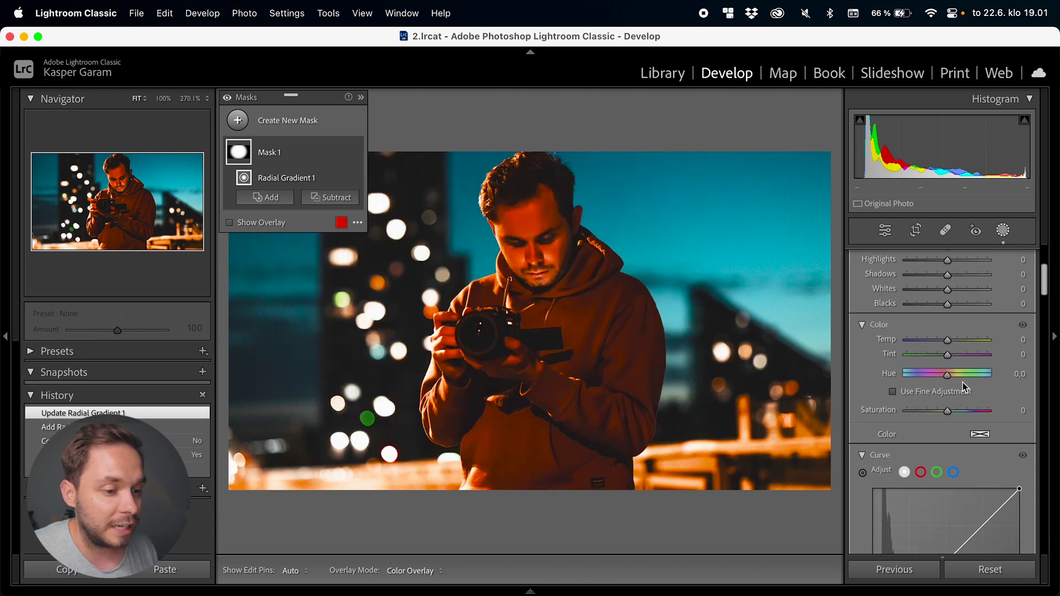
drag(948, 380, 989, 380)
double_click(988, 379)
key(o)
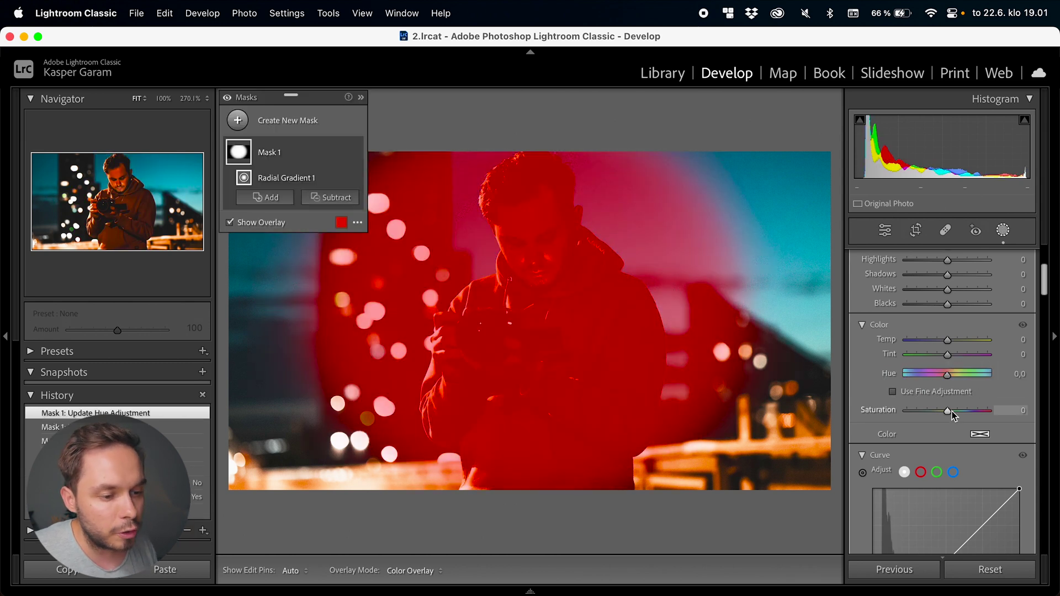
click(981, 435)
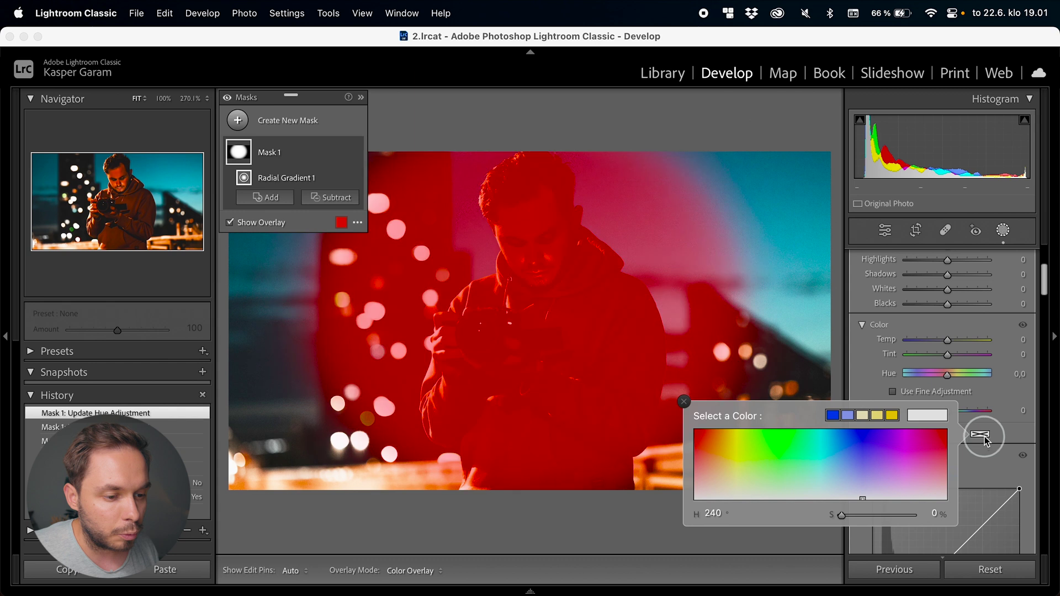
mouse_move(864, 452)
mouse_down()
mouse_move(720, 437)
mouse_move(887, 434)
mouse_move(867, 435)
mouse_up()
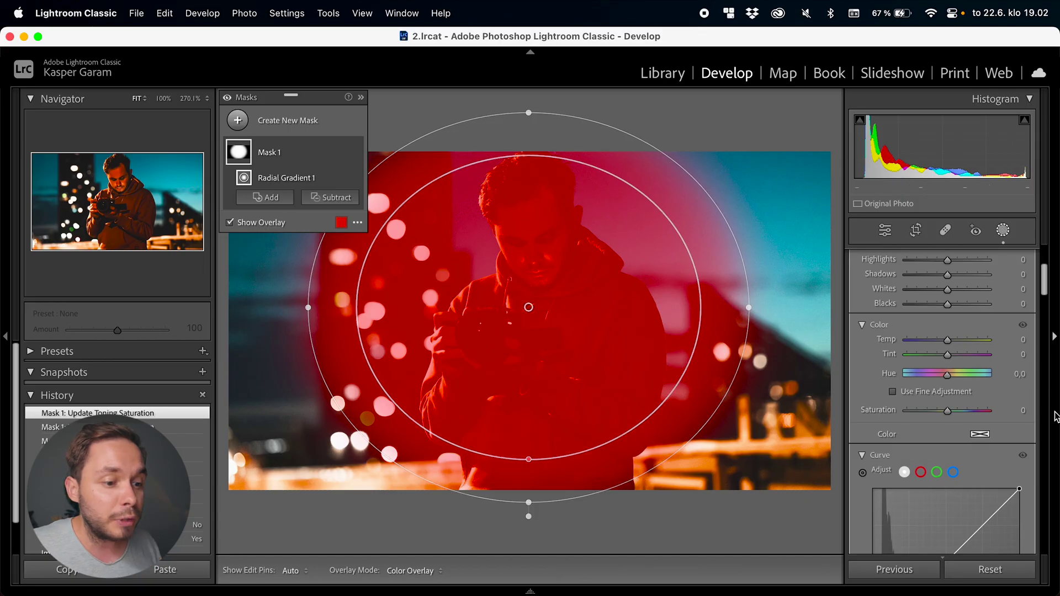
Step: Set Hue to −180, then reshape the gradient into a flat, 30°-tilted, upper-right ellipse with feather 71
mouse_move(952, 379)
mouse_down()
mouse_move(968, 374)
mouse_move(894, 385)
mouse_move(975, 378)
mouse_move(951, 379)
mouse_move(965, 380)
mouse_up()
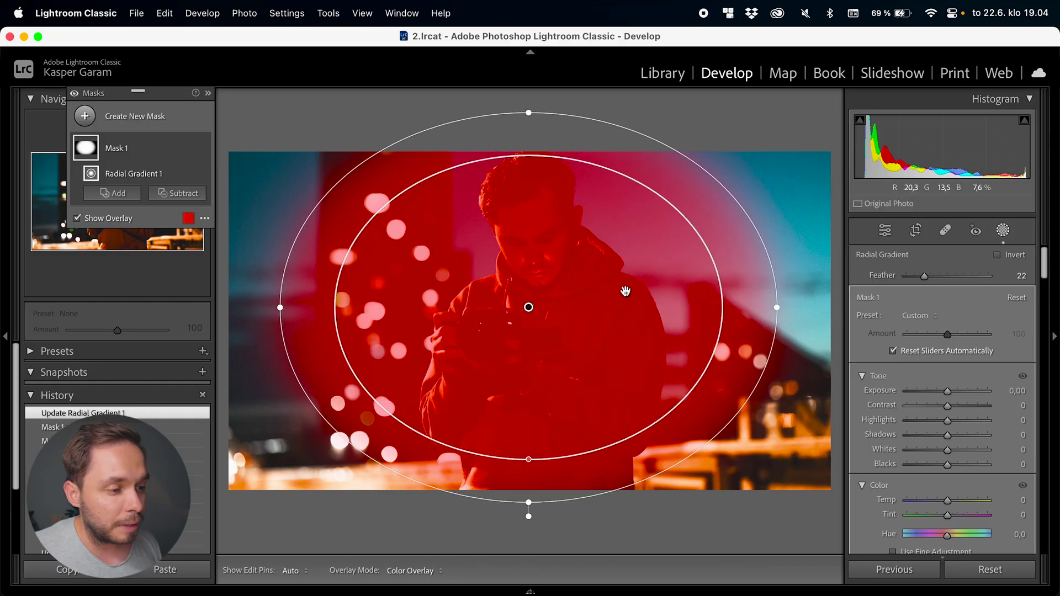
click(129, 219)
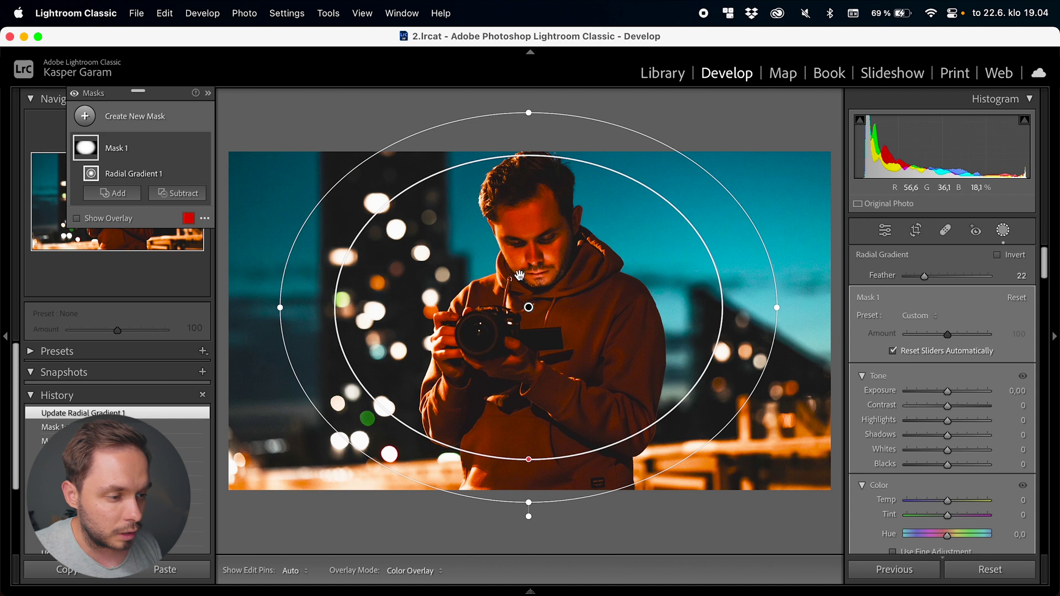
mouse_move(775, 308)
mouse_down()
mouse_move(798, 305)
mouse_move(679, 306)
mouse_move(770, 307)
mouse_up()
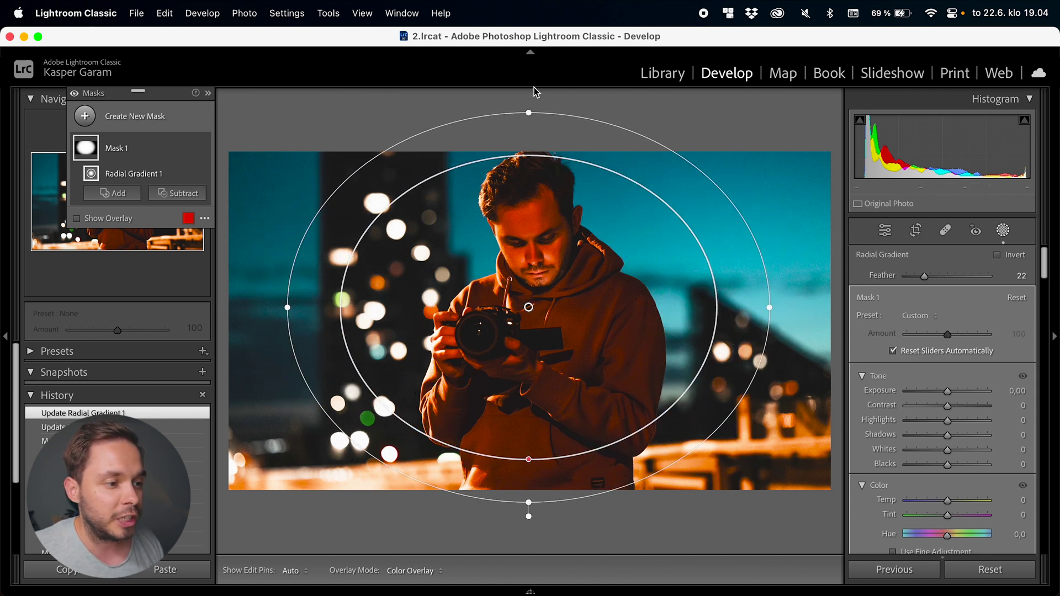
drag(528, 114, 529, 180)
drag(667, 193, 722, 251)
drag(531, 311, 720, 232)
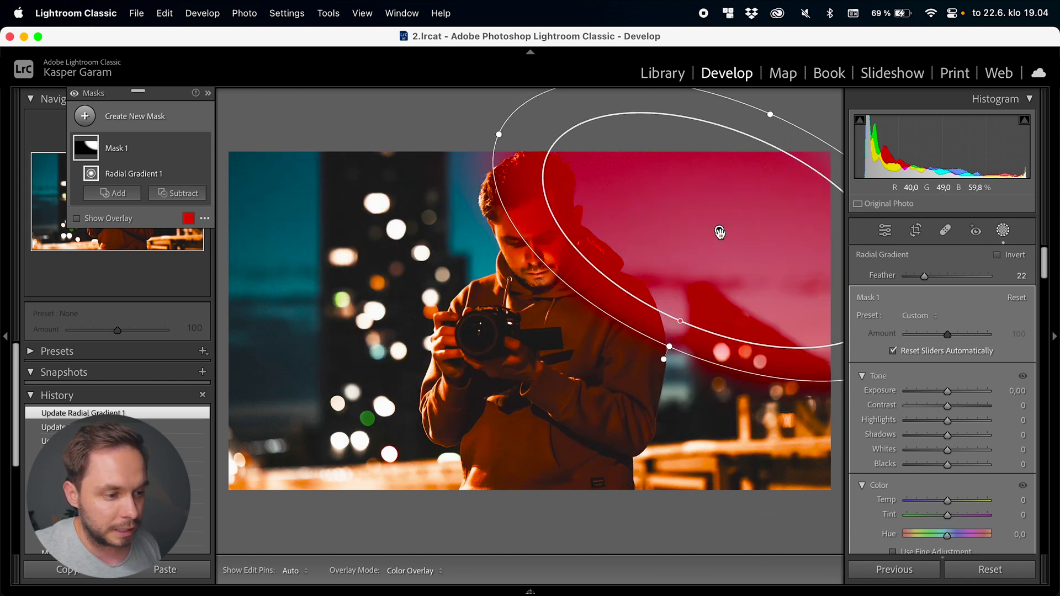
drag(682, 321, 748, 253)
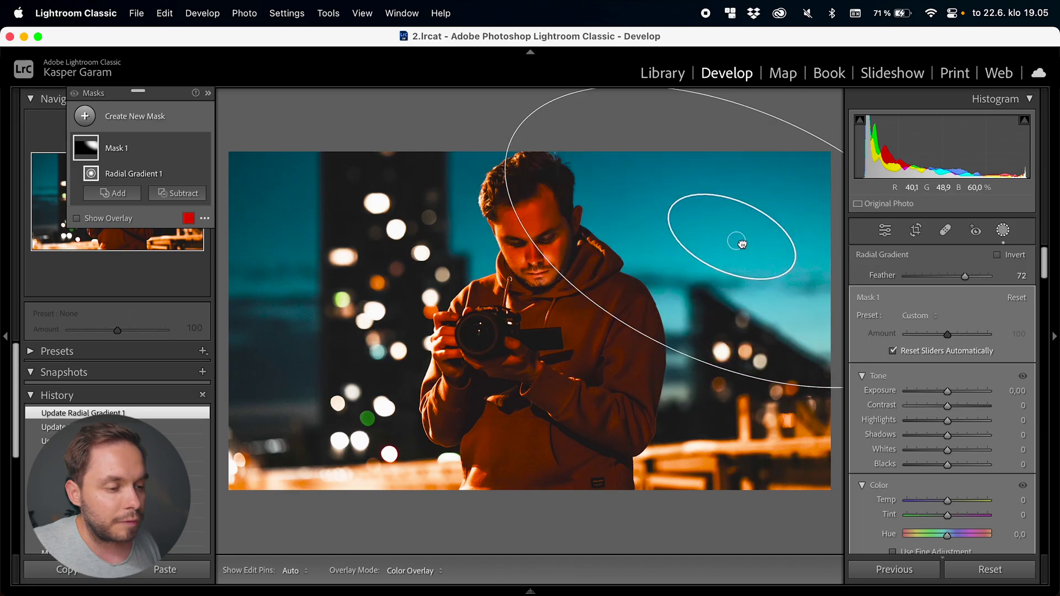
Step: Nudge the radial gradient's centre slightly up and left, leaving feather at 72
drag(742, 244, 740, 232)
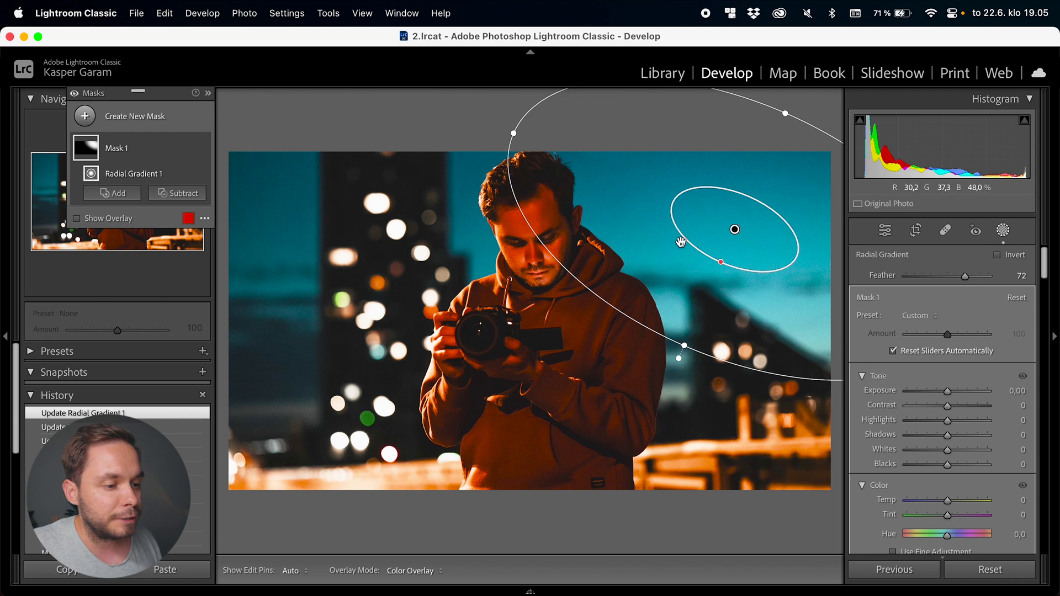
drag(728, 230, 727, 229)
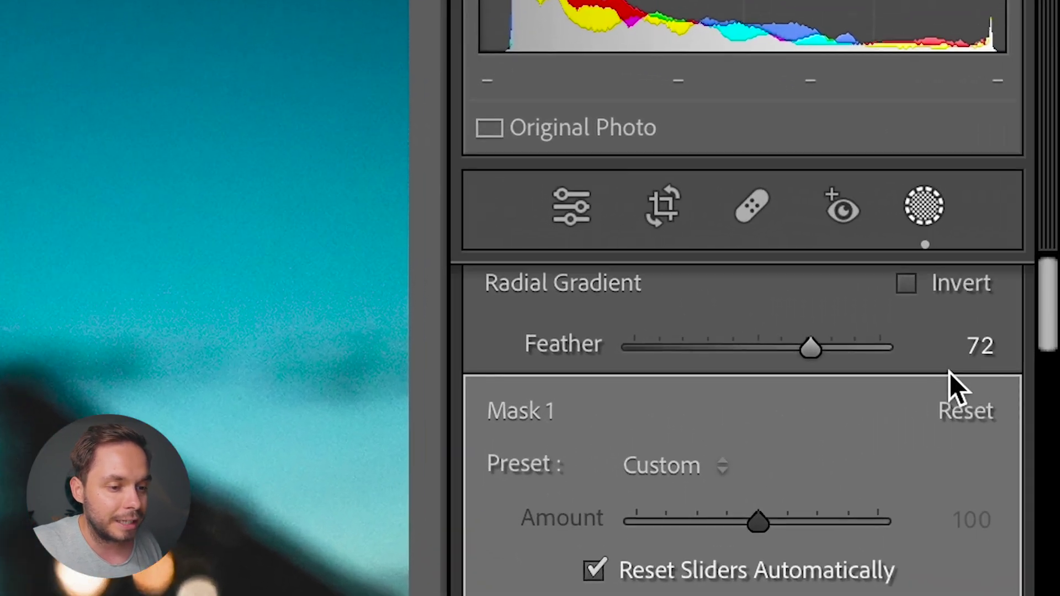
click(949, 282)
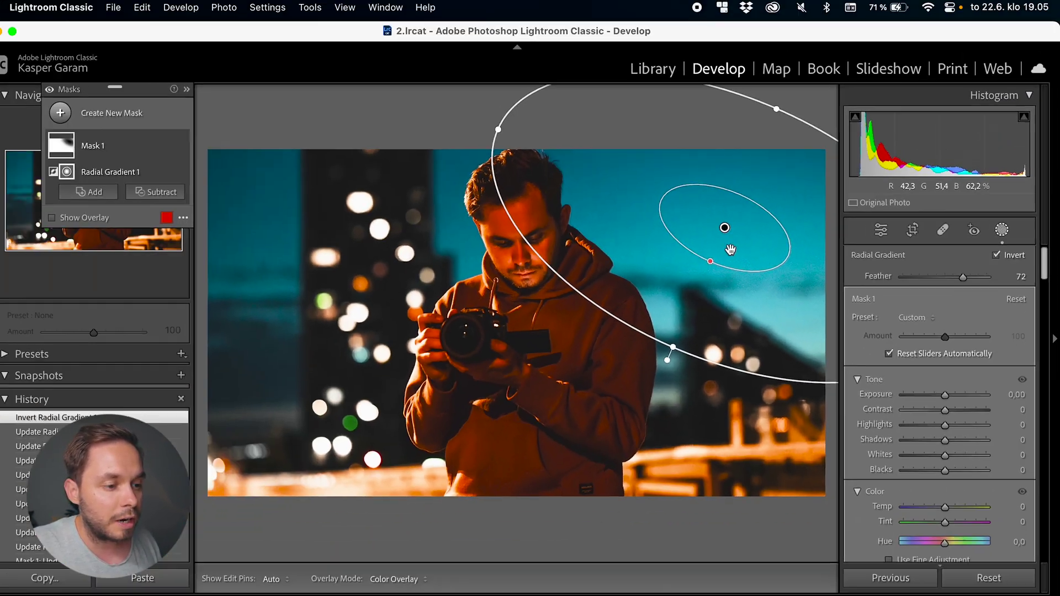
mouse_move(733, 230)
drag(733, 231, 737, 231)
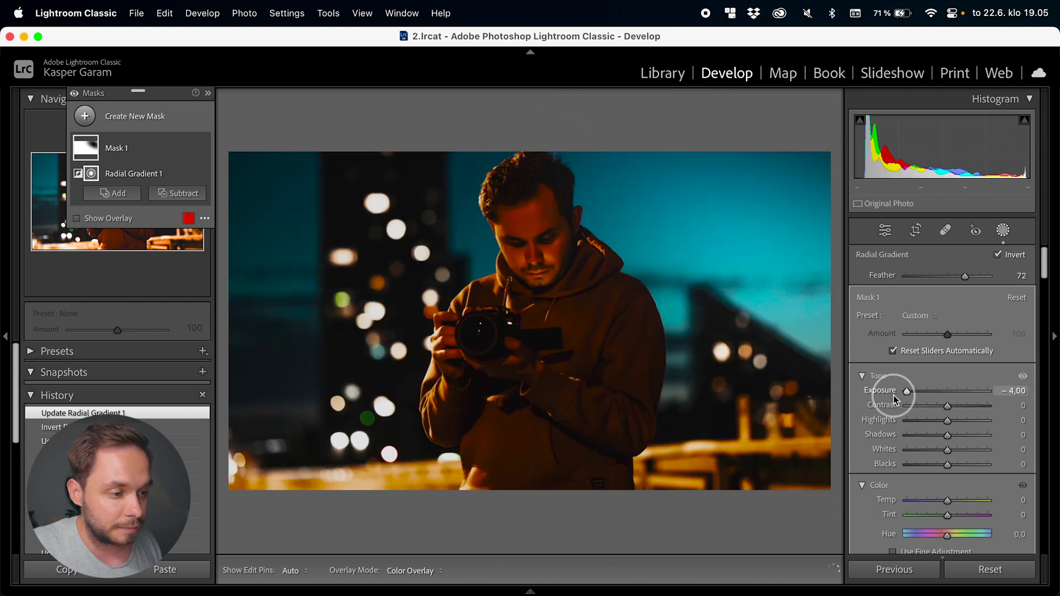
click(1013, 256)
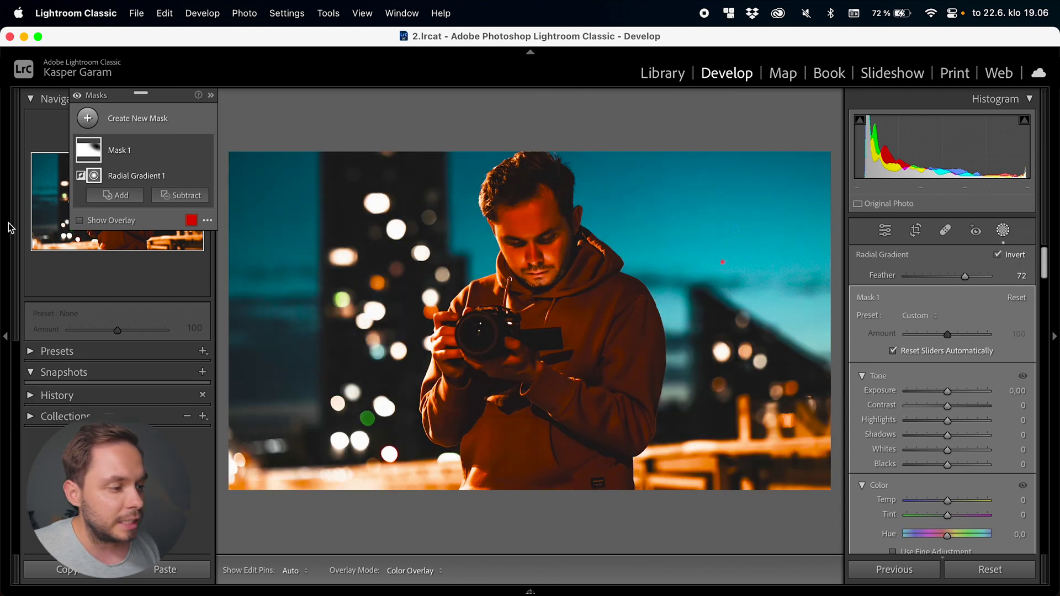
mouse_move(90, 185)
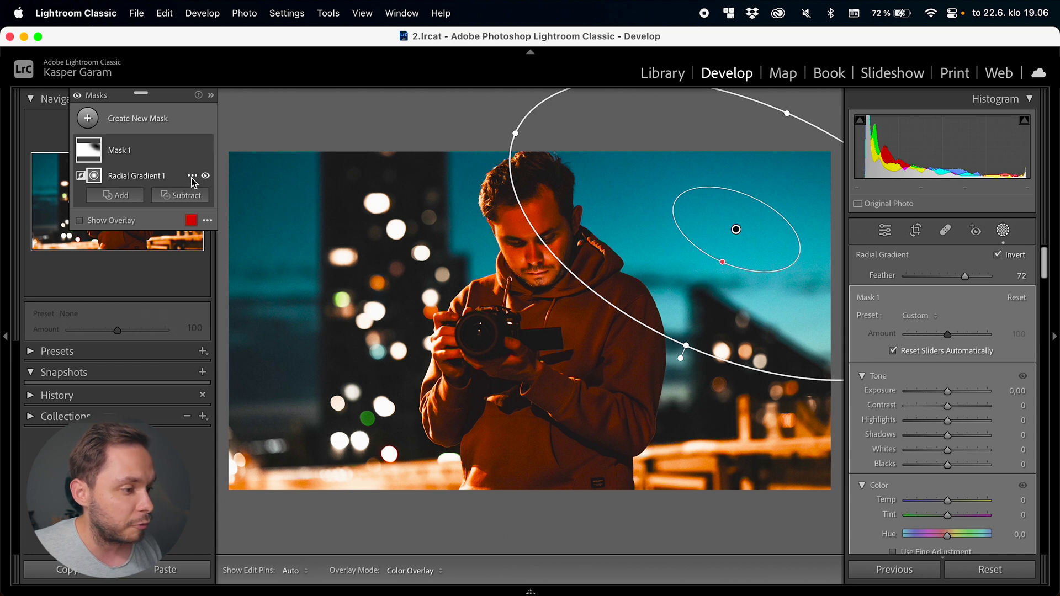
click(192, 176)
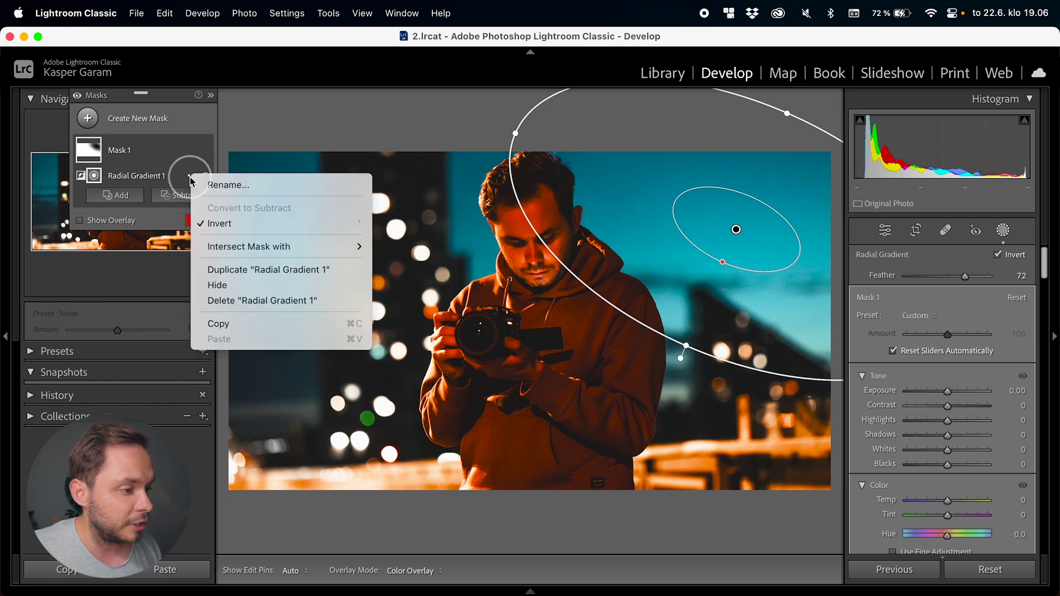
click(241, 225)
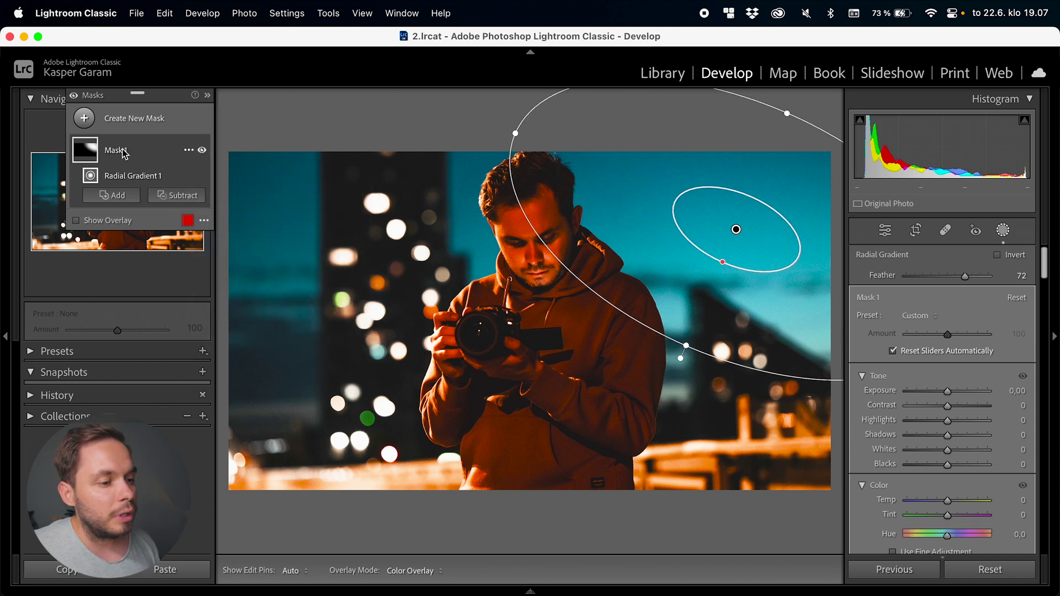
Step: Add a new radial gradient mask over the photo's left side
click(84, 118)
click(162, 201)
click(84, 118)
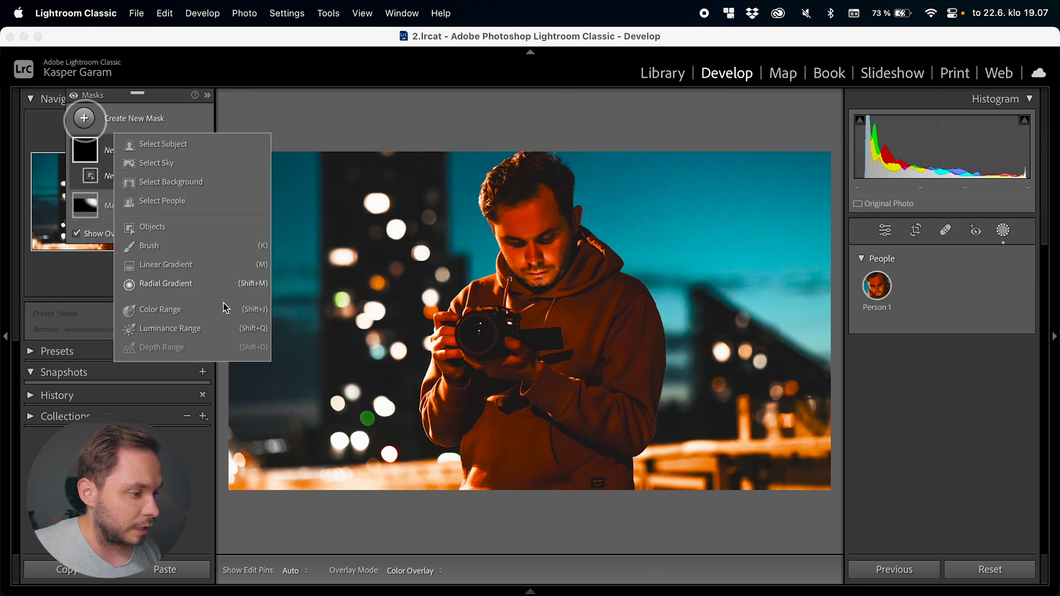
click(212, 287)
drag(347, 230, 437, 265)
Step: Add Mask 3, a diagonal linear gradient across the lower left
click(82, 119)
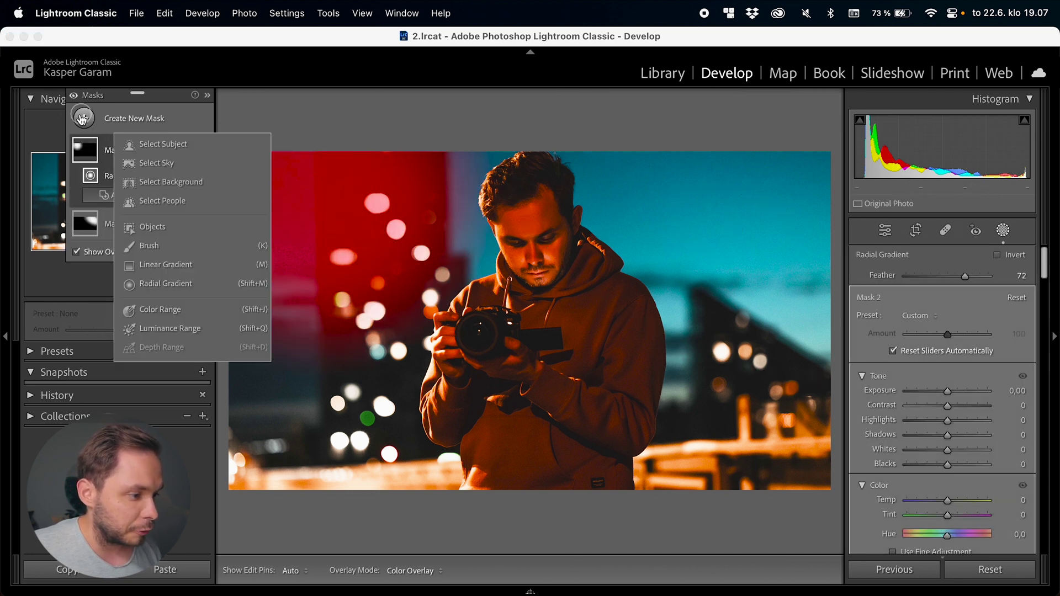
click(174, 270)
drag(417, 419, 652, 232)
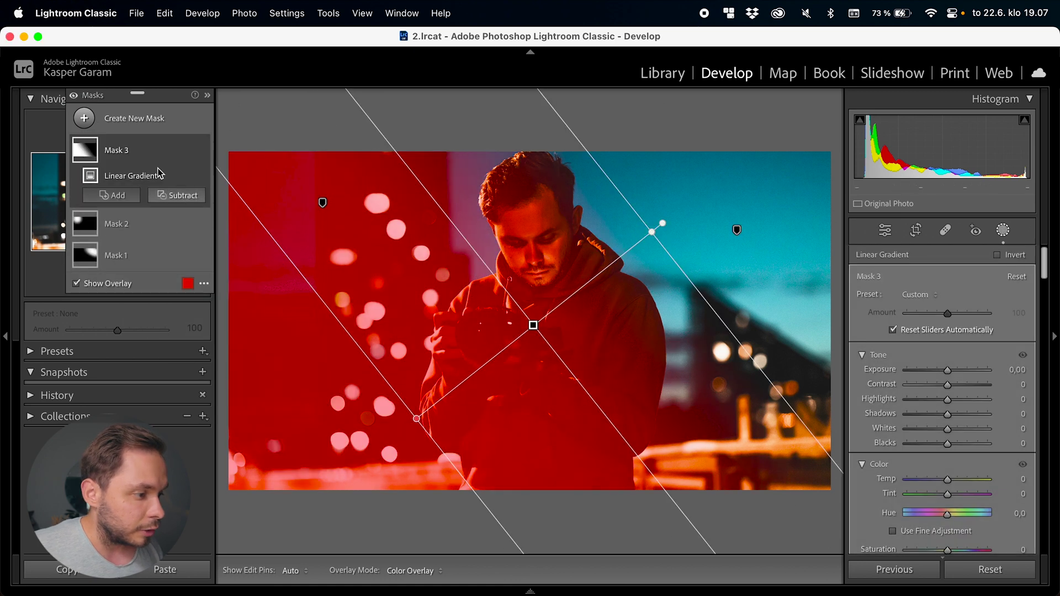
click(143, 153)
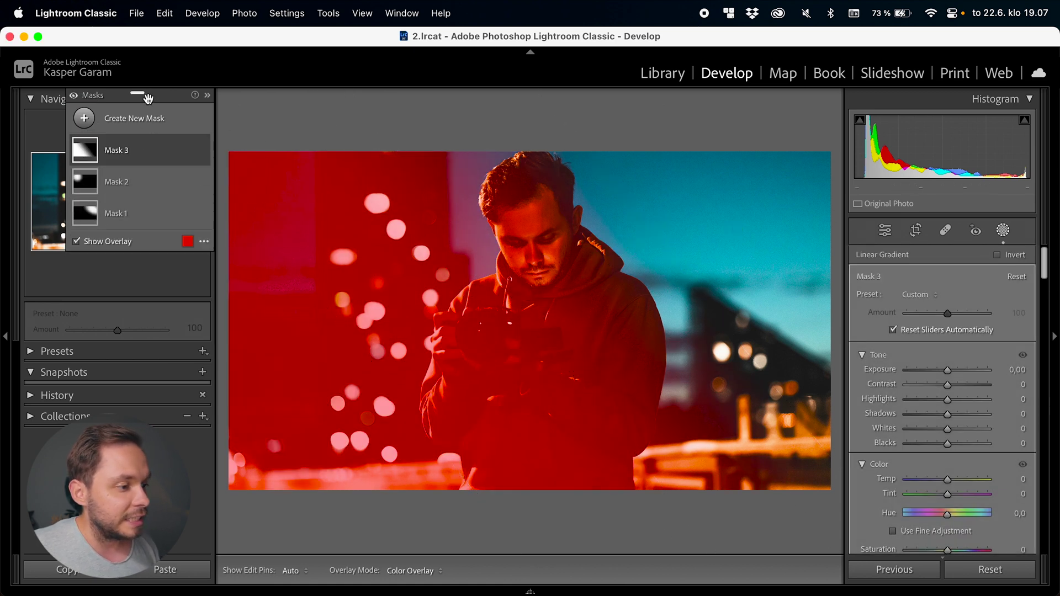
Step: Rename Mask 1 to 'sky'
double_click(116, 213)
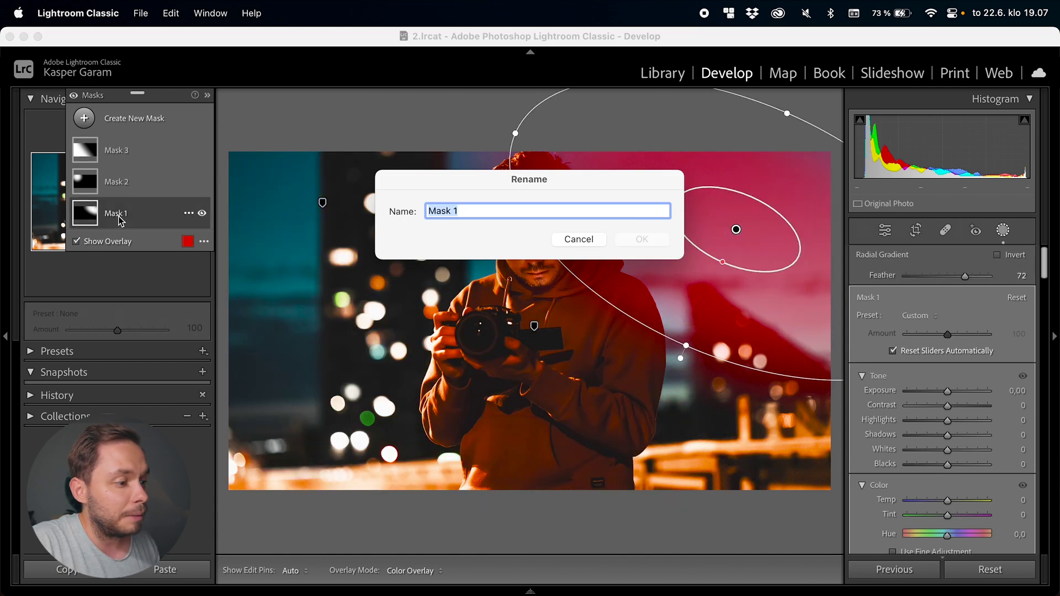
text(sky)
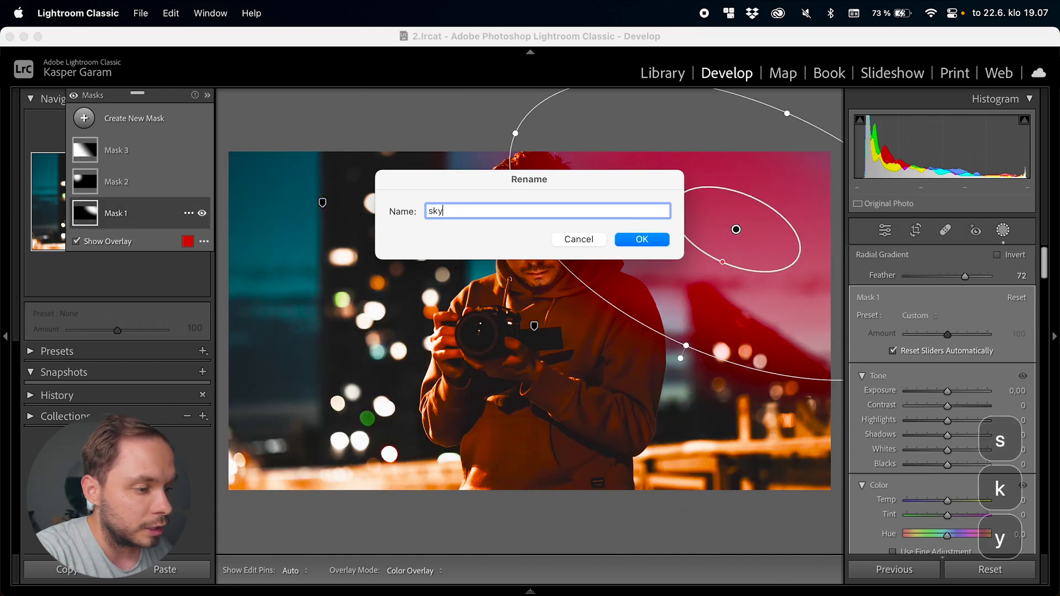
click(633, 240)
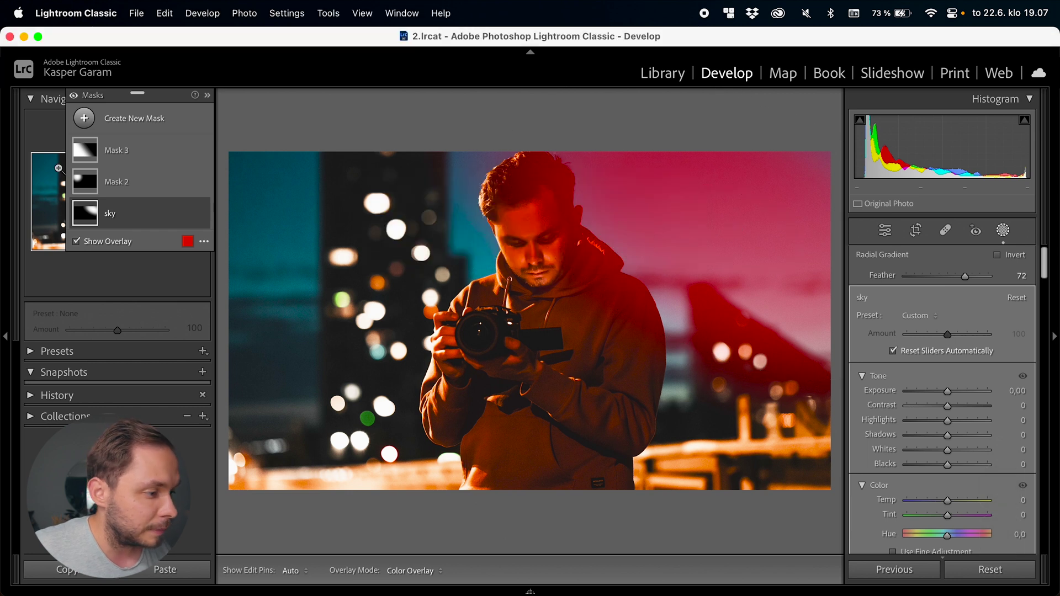
Step: Rename Mask 3 to 'bottom left'
double_click(118, 151)
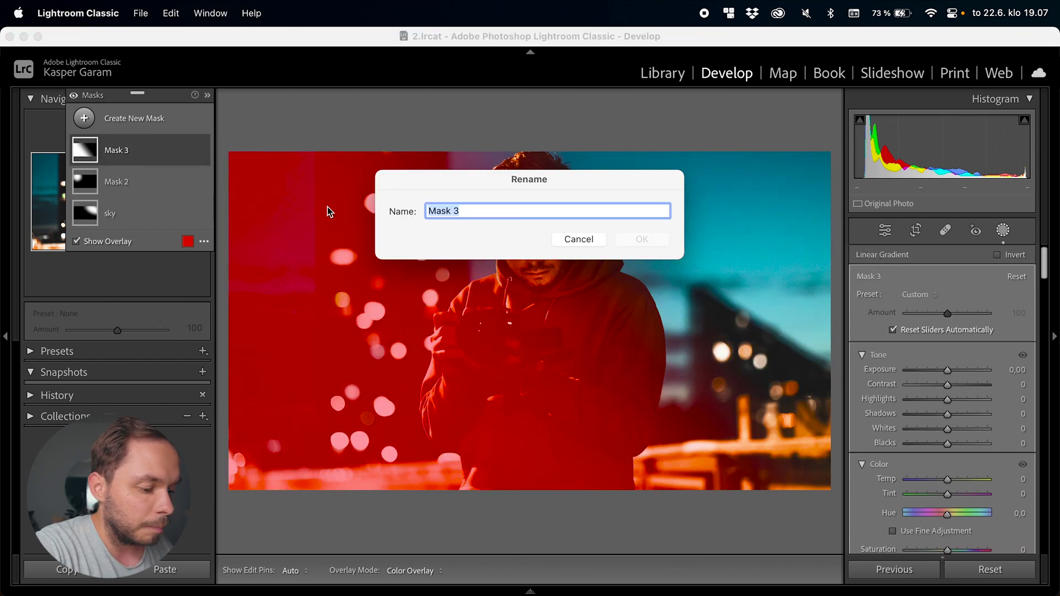
text(bottom left)
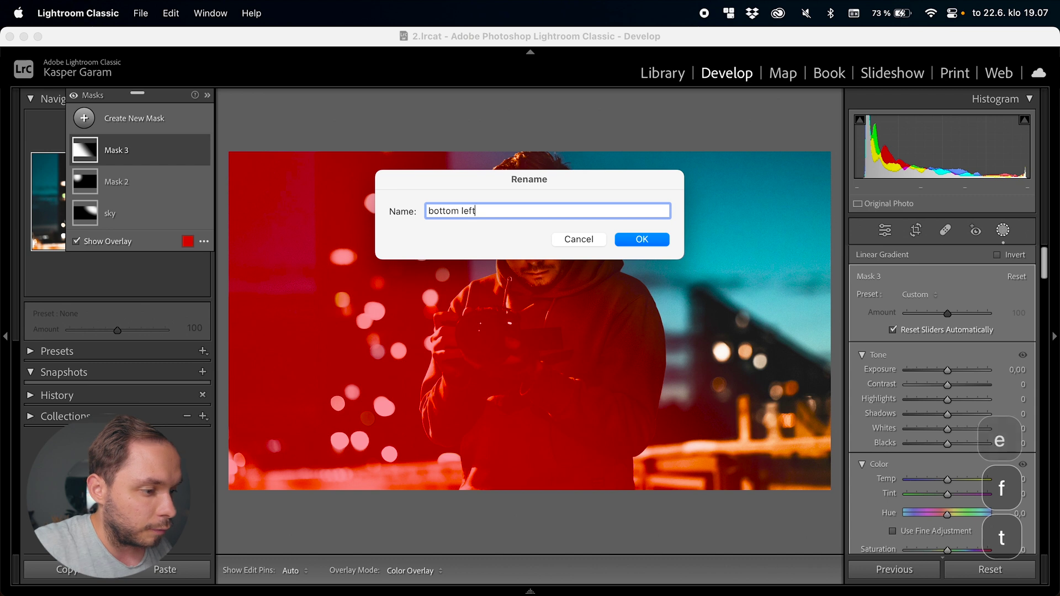
click(620, 236)
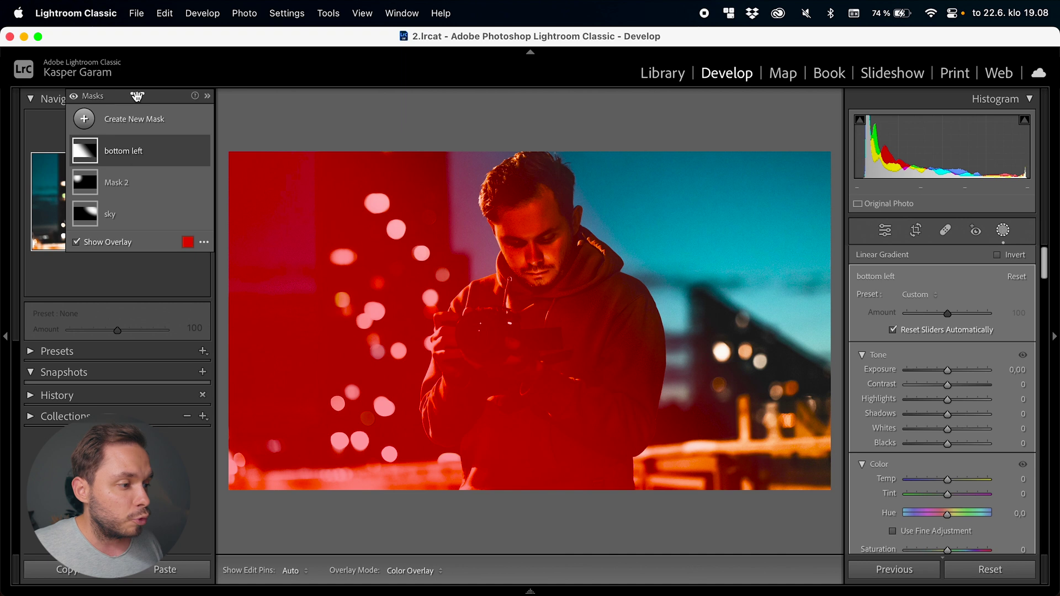
Step: Dock the Masks panel in the right panel and enlarge its list to show bottom left, Mask 2 and sky
drag(137, 97, 942, 250)
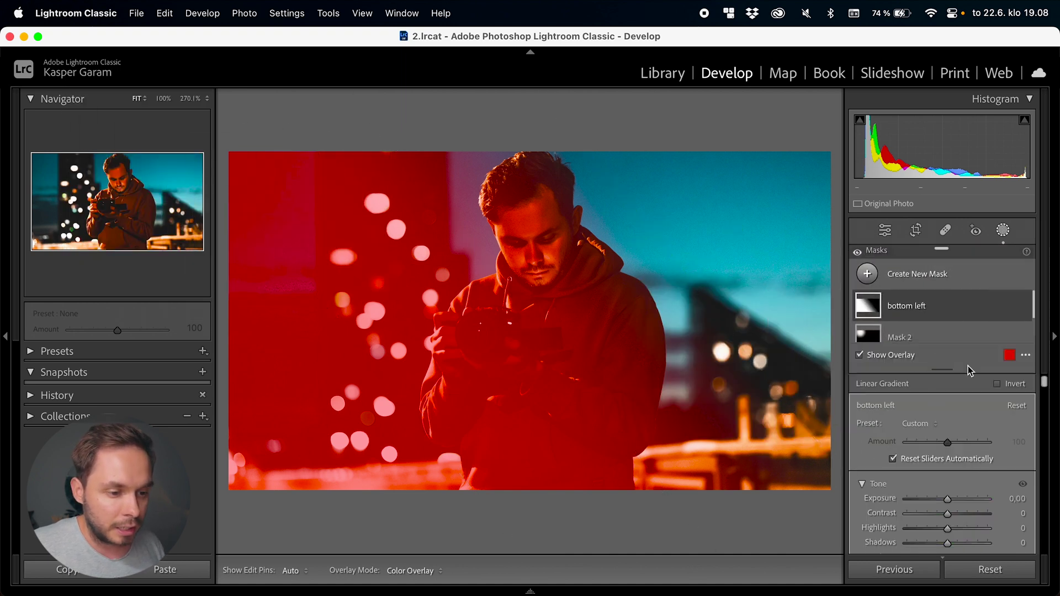
drag(955, 369, 966, 515)
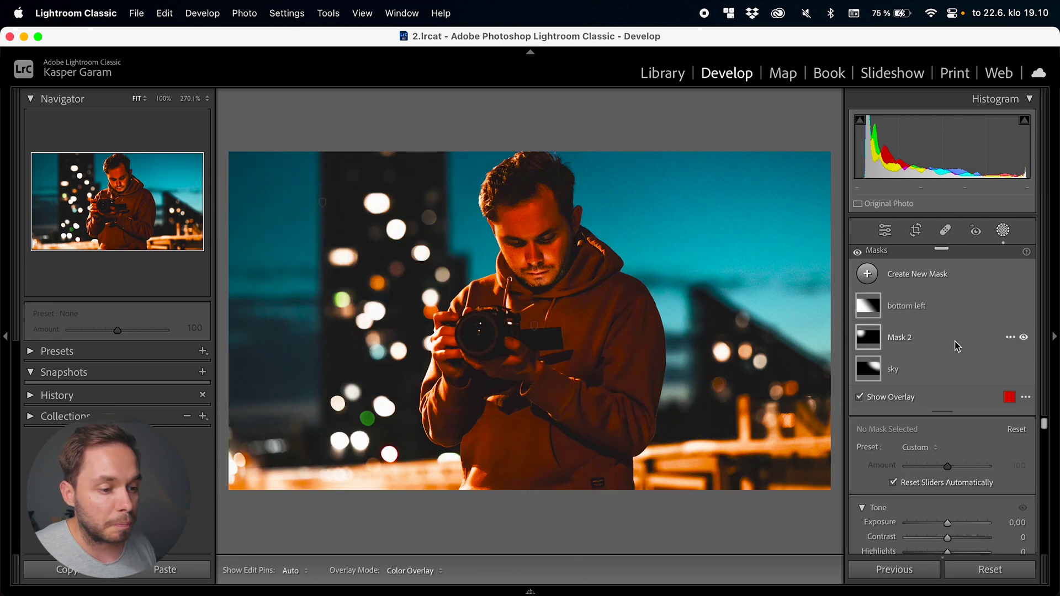
Step: Add a Select Subject mask covering the man holding the camera
click(868, 274)
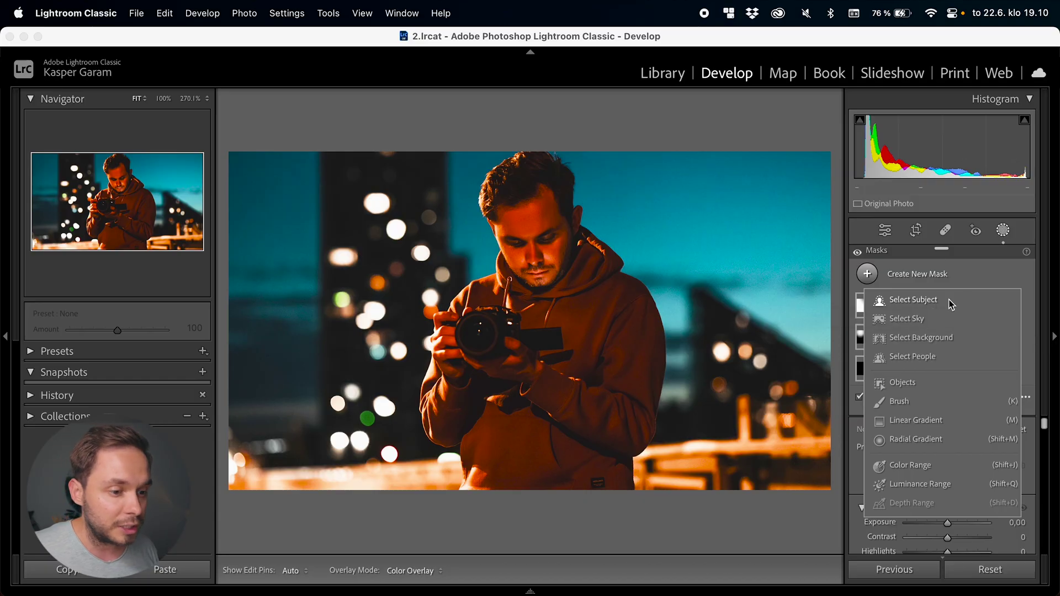
click(950, 301)
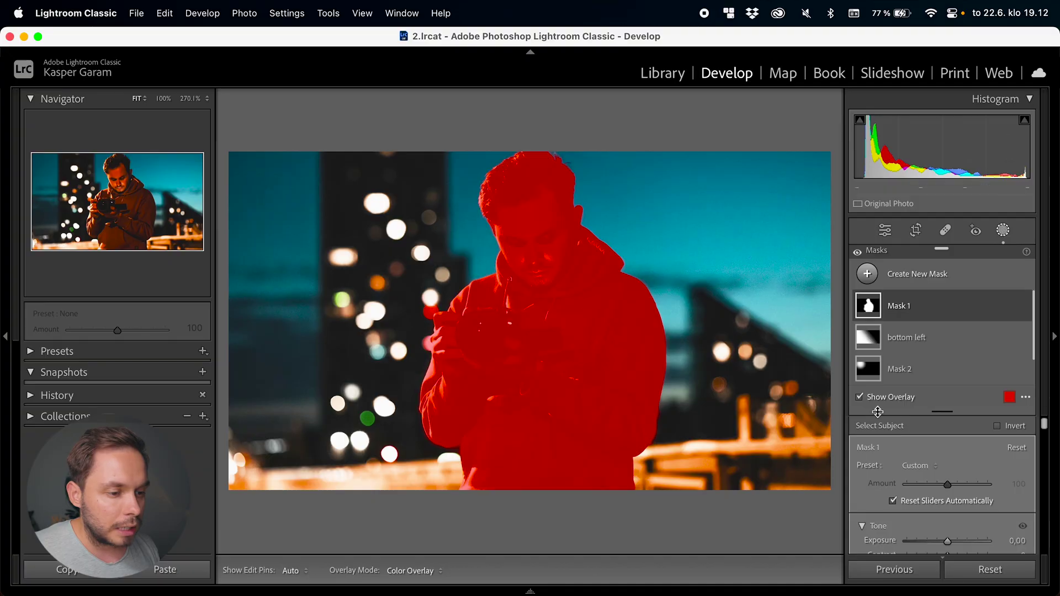
Step: Add a Select Sky mask and a Select Background mask, Mask 4
click(867, 274)
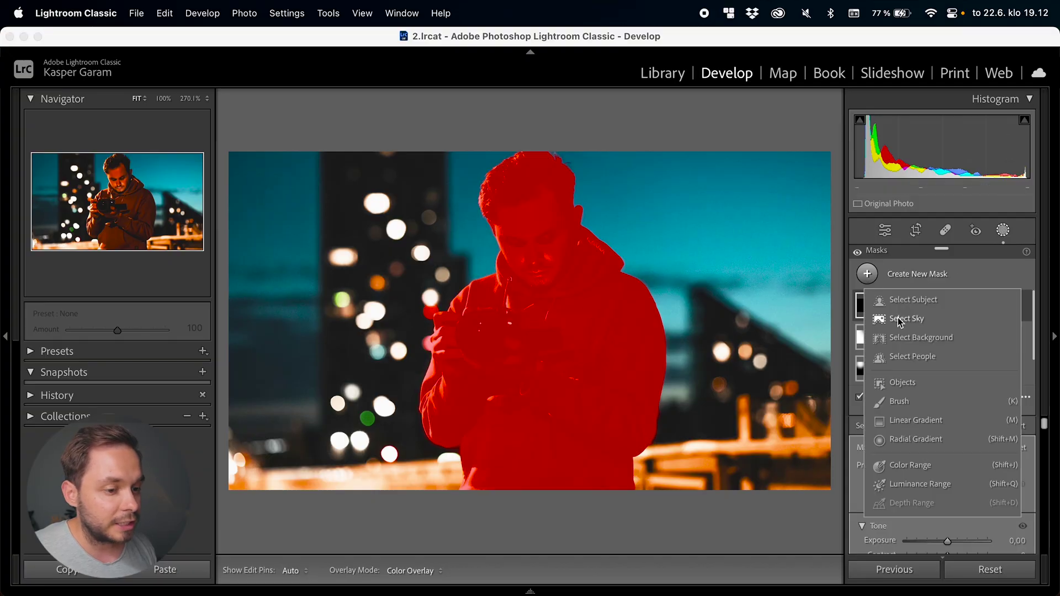
click(901, 320)
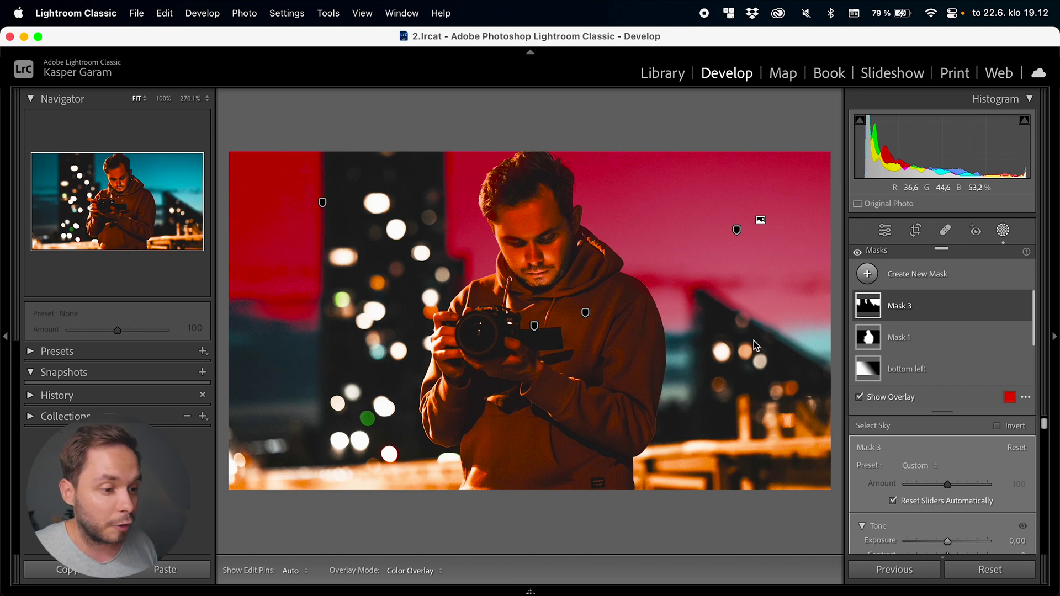
click(869, 282)
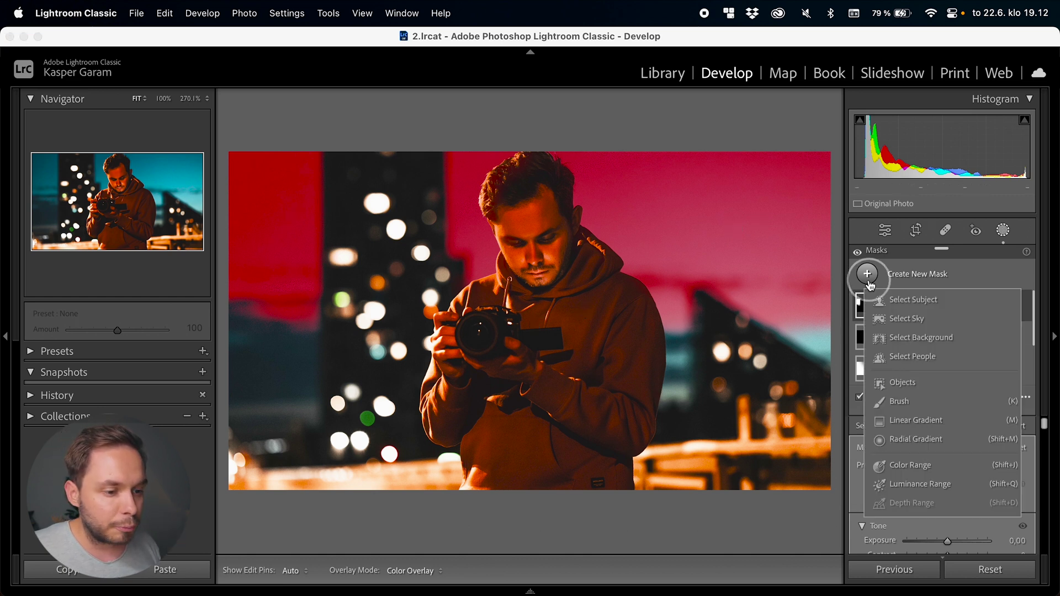
click(934, 346)
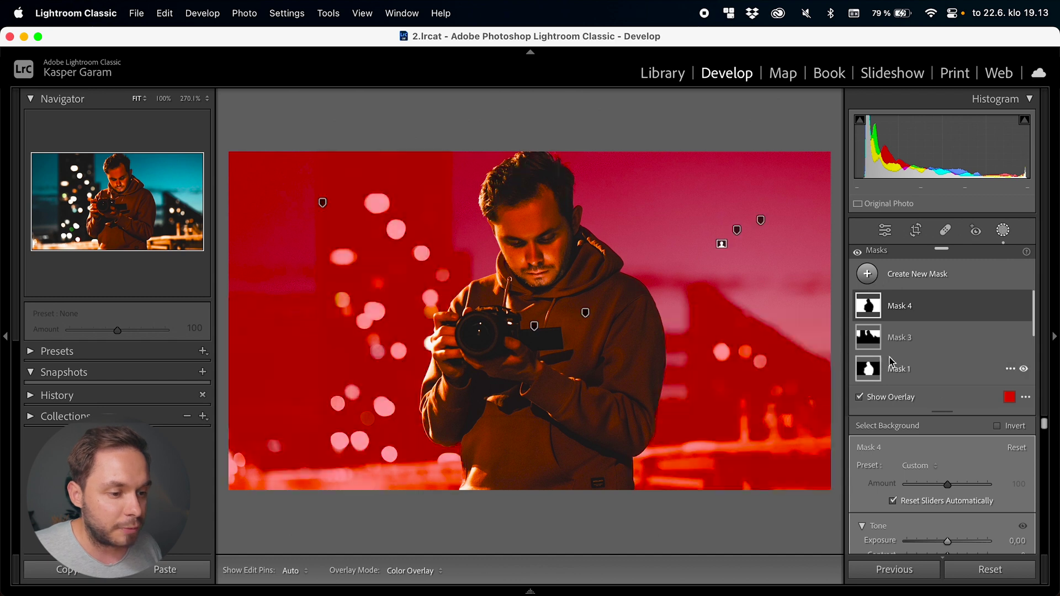
Step: Invert the subject mask, Mask 1
click(902, 369)
scroll(1030, 342, down, 1)
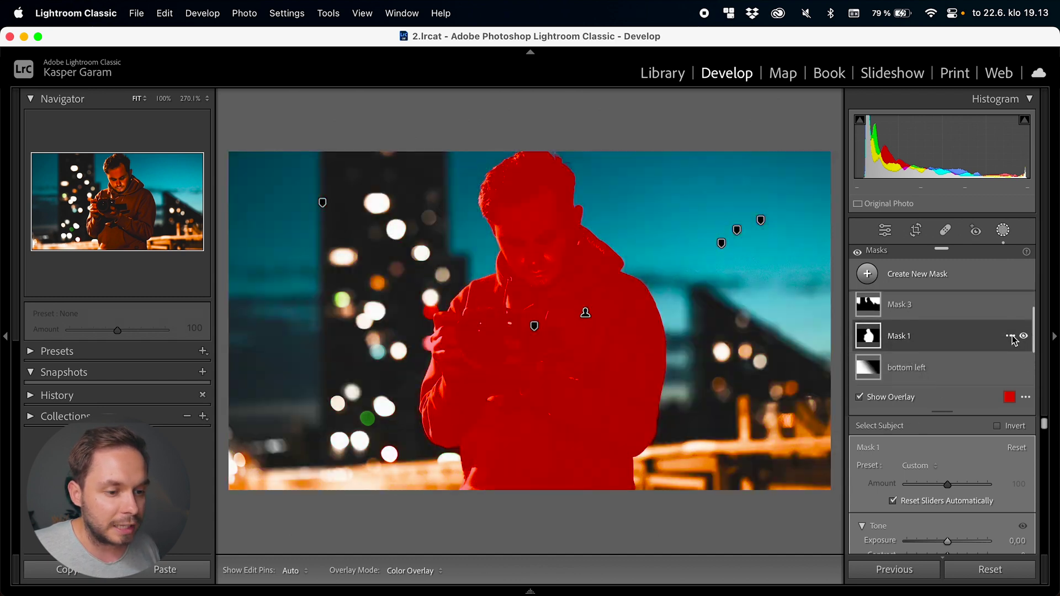
click(1012, 335)
click(966, 368)
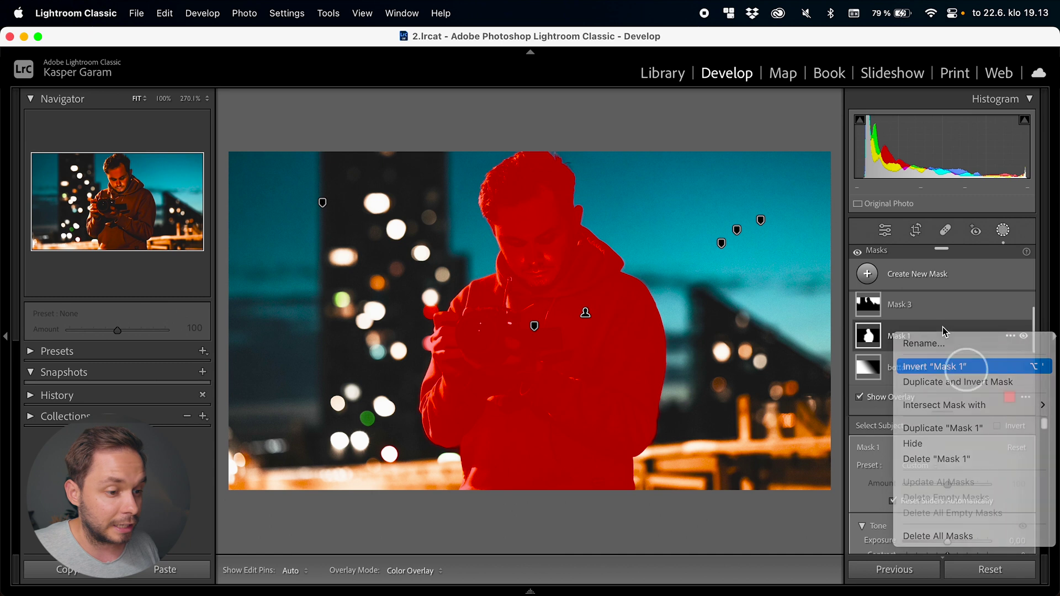
Step: Check Mask 1's coverage, then invert Mask 4 so it covers the man
scroll(939, 331, up, 1)
click(919, 307)
click(932, 369)
click(931, 310)
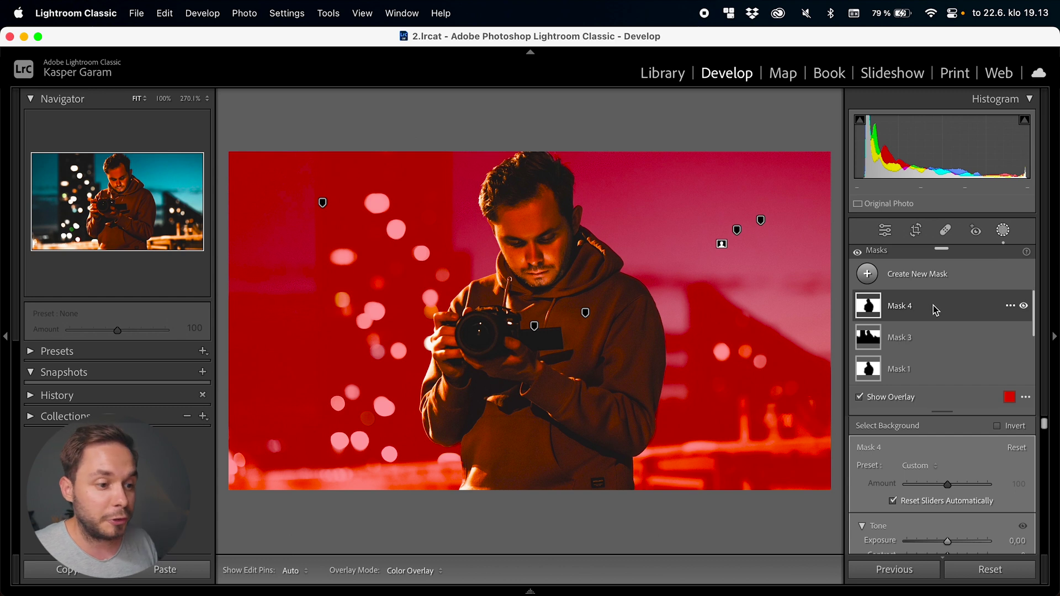
click(1011, 308)
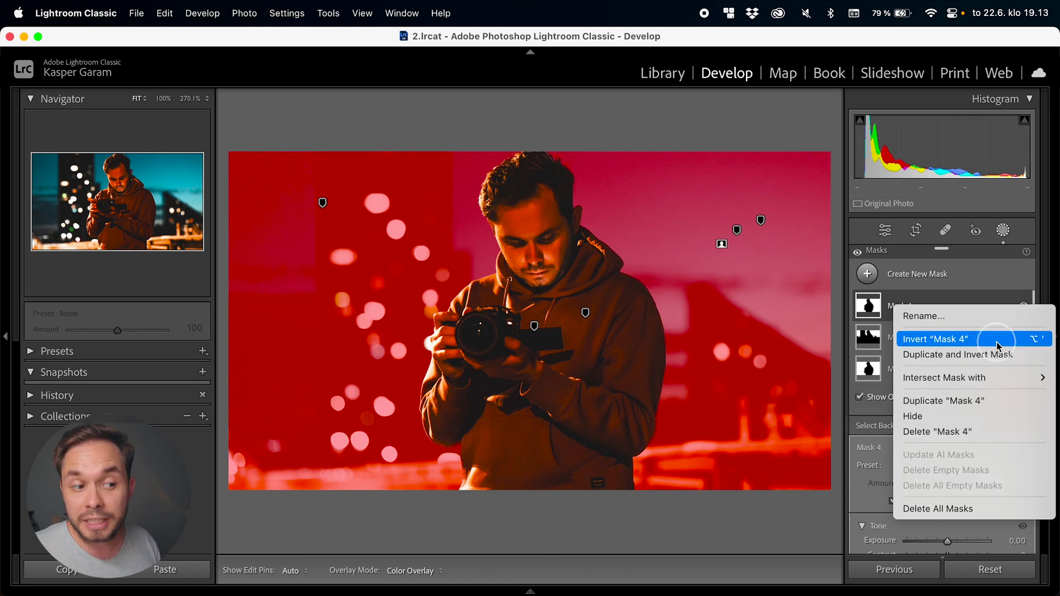
click(996, 341)
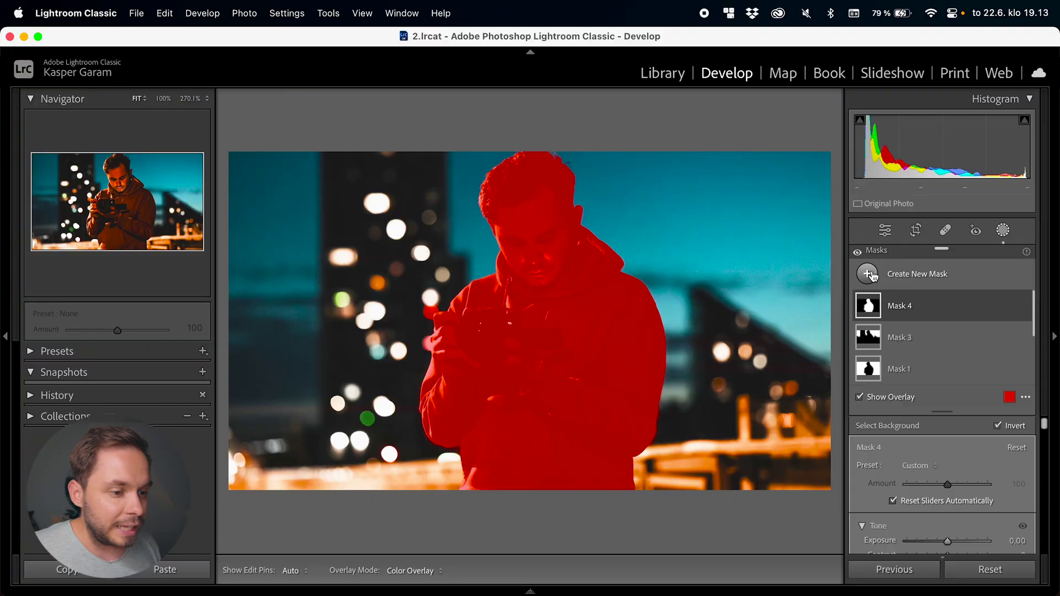
Step: Start a Select People mask, with Person 1 detected
click(868, 274)
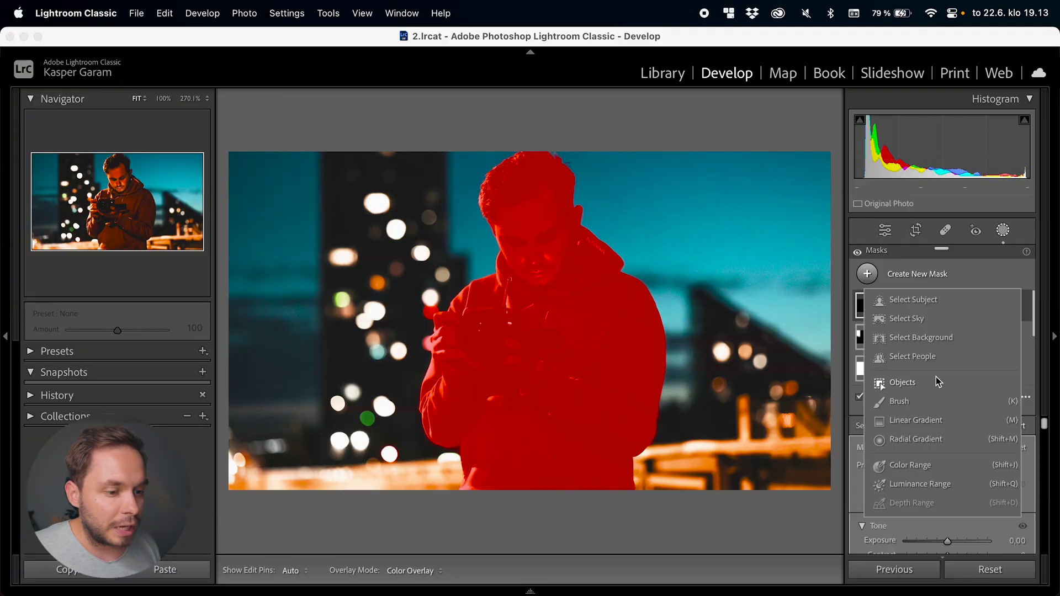
click(935, 358)
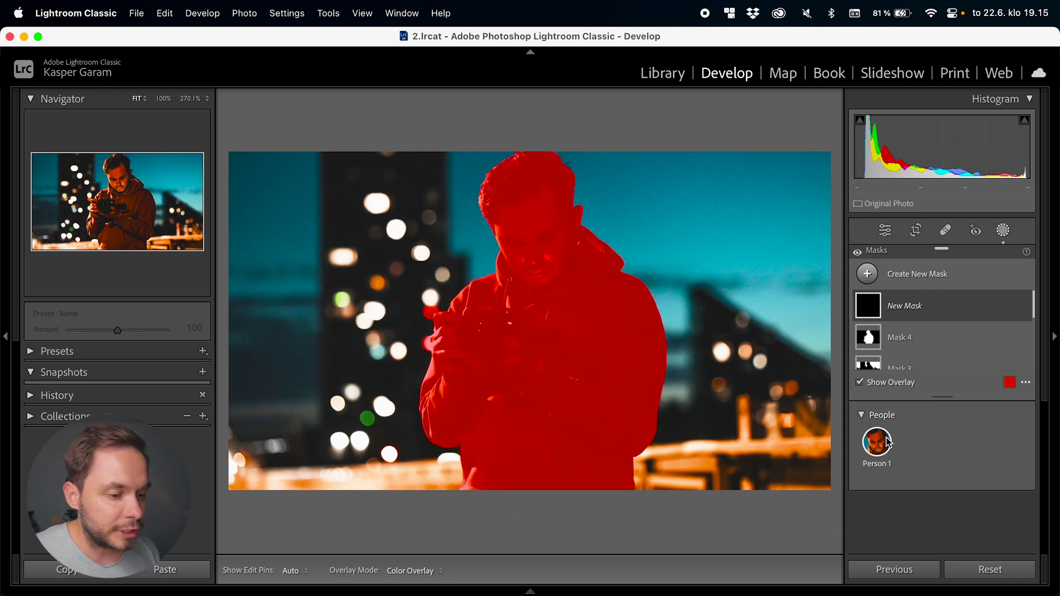
Step: Select Person 1 and review the Person Mask Options for skin, hair and clothes
click(885, 447)
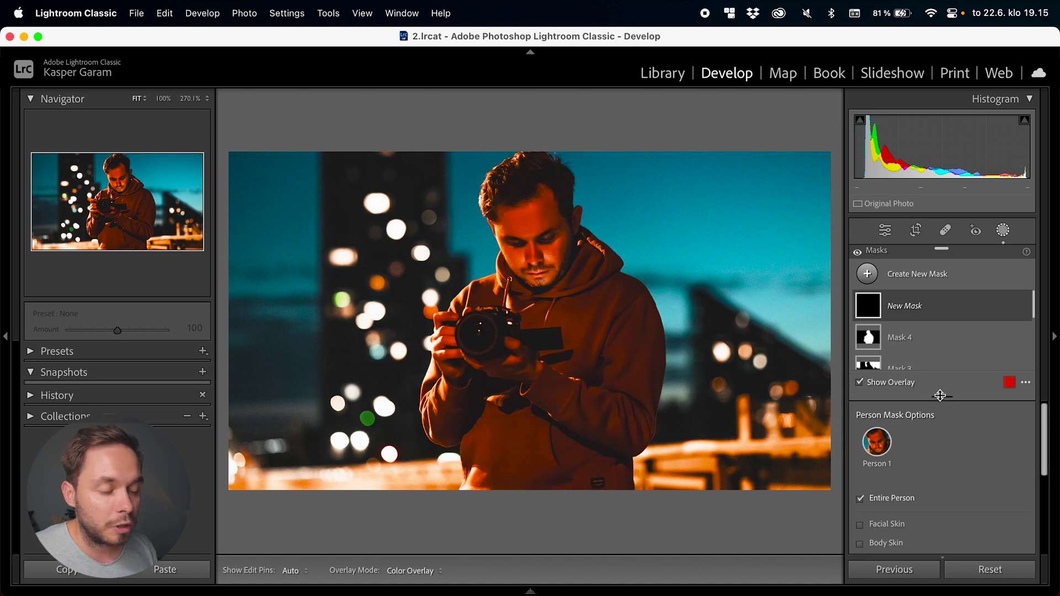
drag(940, 396, 941, 369)
scroll(968, 452, down, 3)
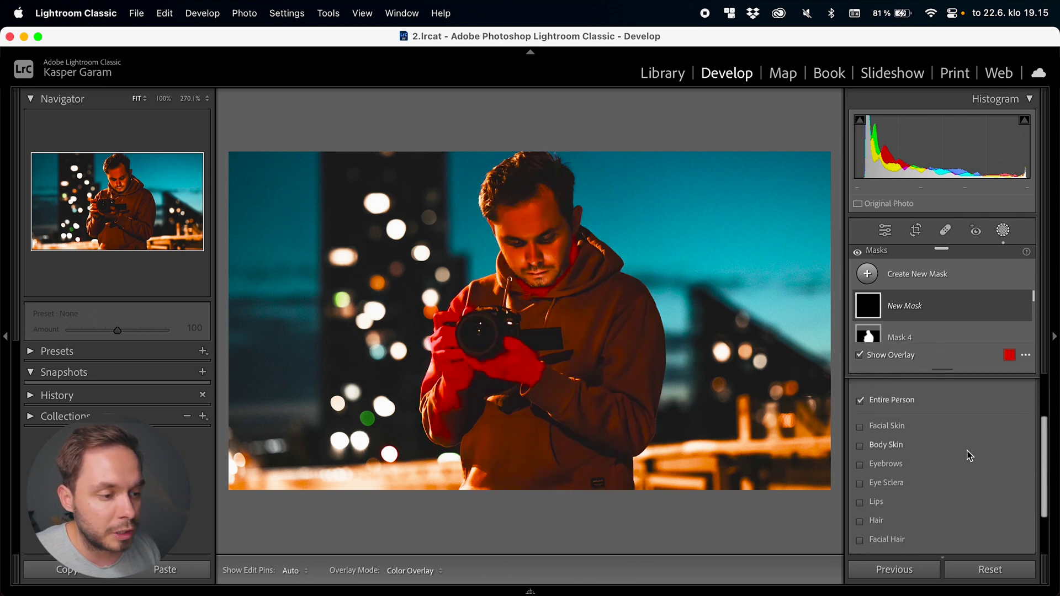
scroll(919, 473, down, 2)
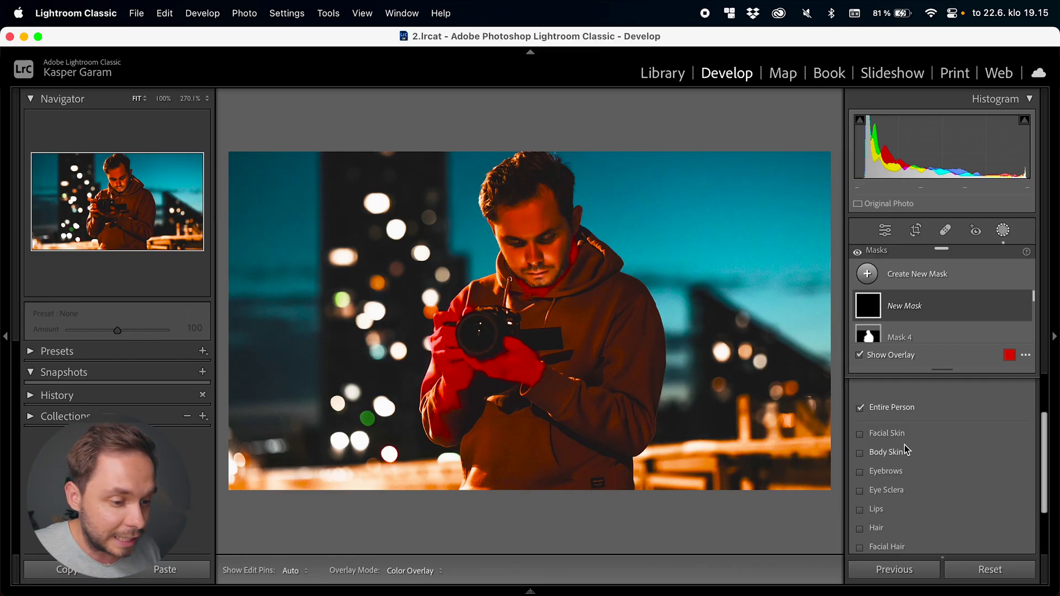
scroll(906, 497, down, 2)
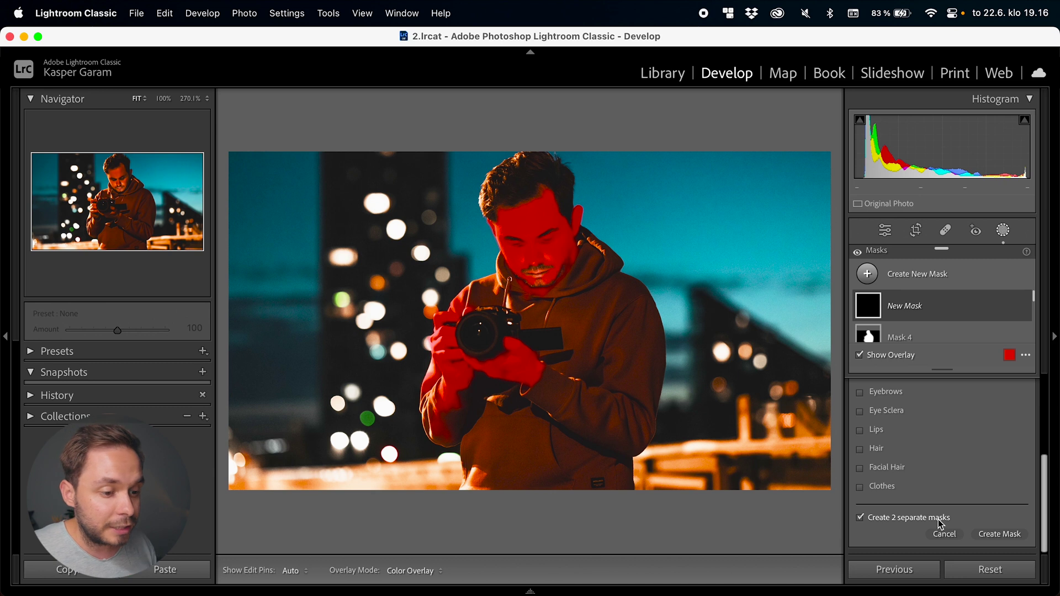
scroll(944, 469, up, 3)
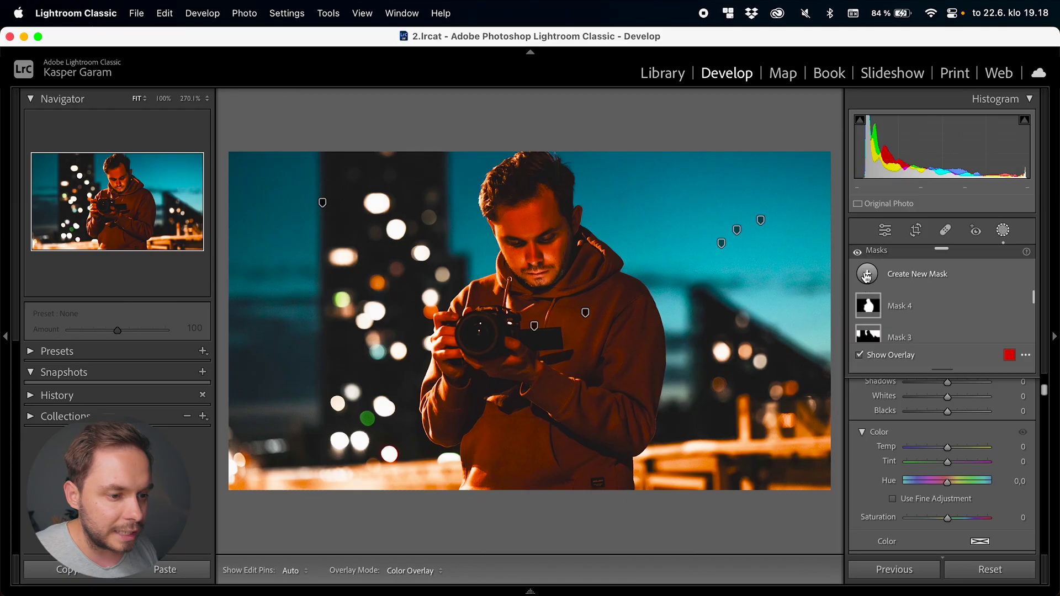
Step: Start a new Objects mask, listed as New Objects, with nothing selected
click(867, 274)
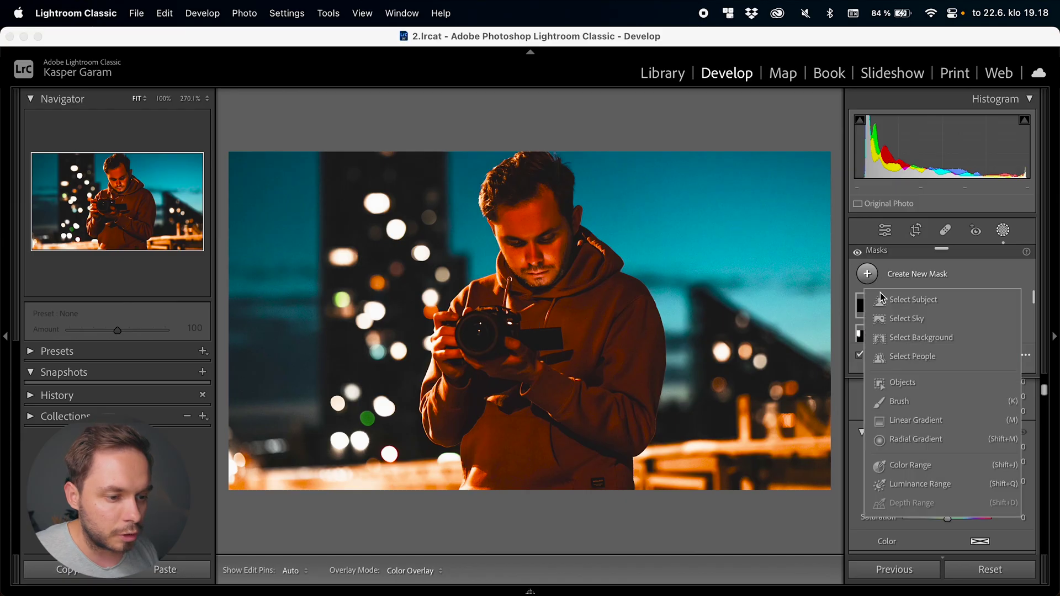
click(928, 384)
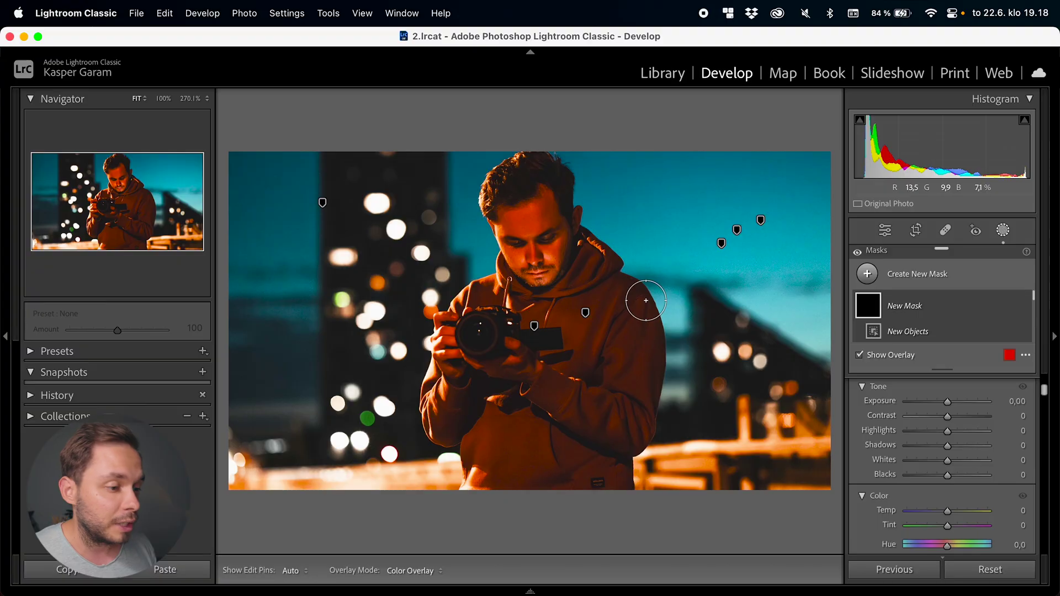
Step: Brush over the man's camera to create object mask Mask 5
mouse_move(487, 340)
mouse_down()
mouse_move(544, 341)
mouse_move(509, 330)
mouse_move(486, 338)
mouse_up()
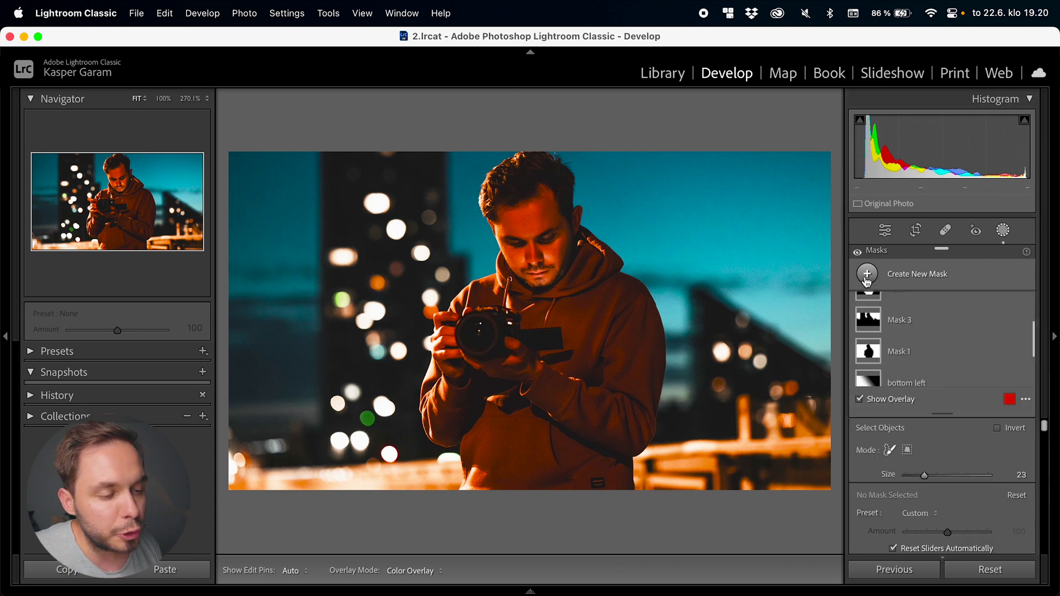
click(867, 276)
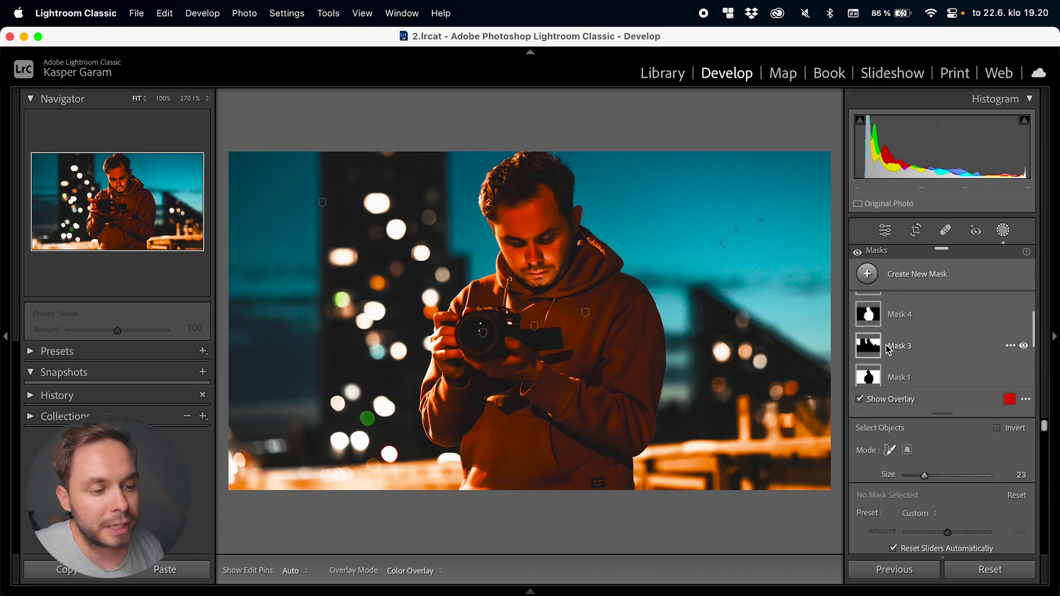
Step: Create Mask 6 by drawing an object-selection rectangle around the camera and both hands
click(867, 275)
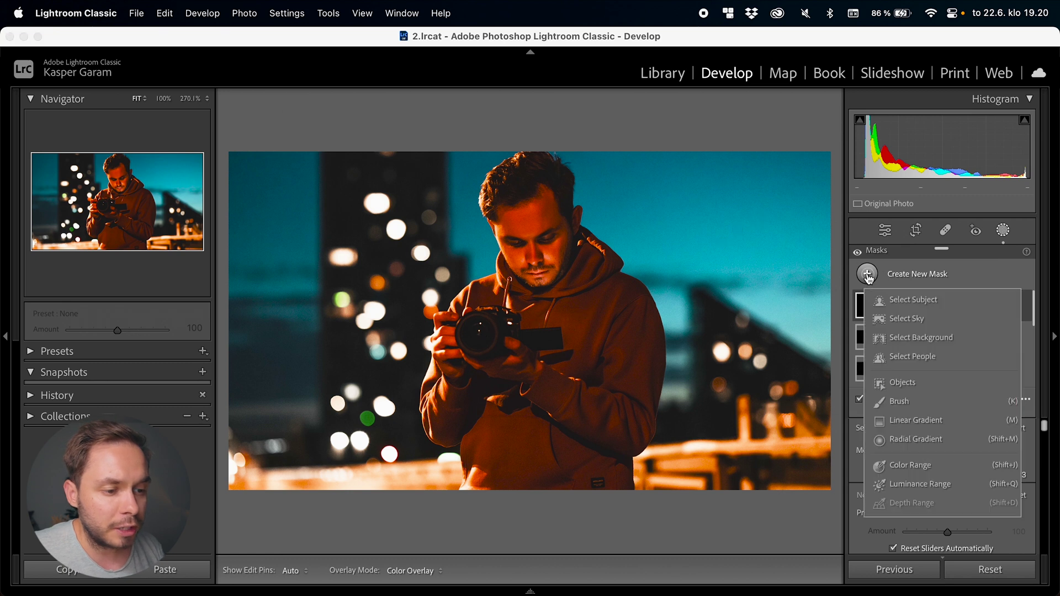
click(908, 383)
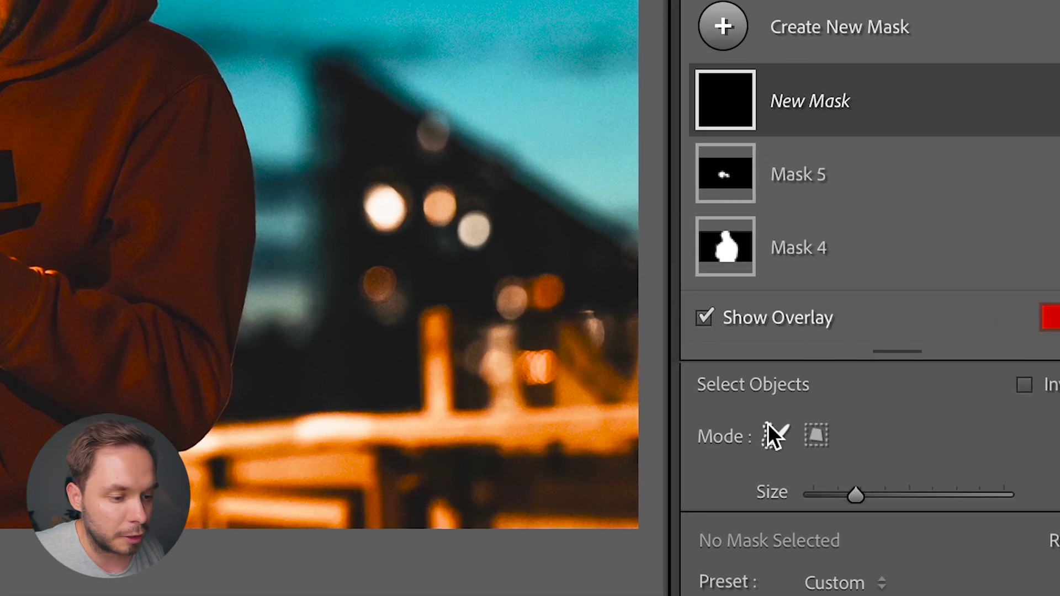
click(818, 438)
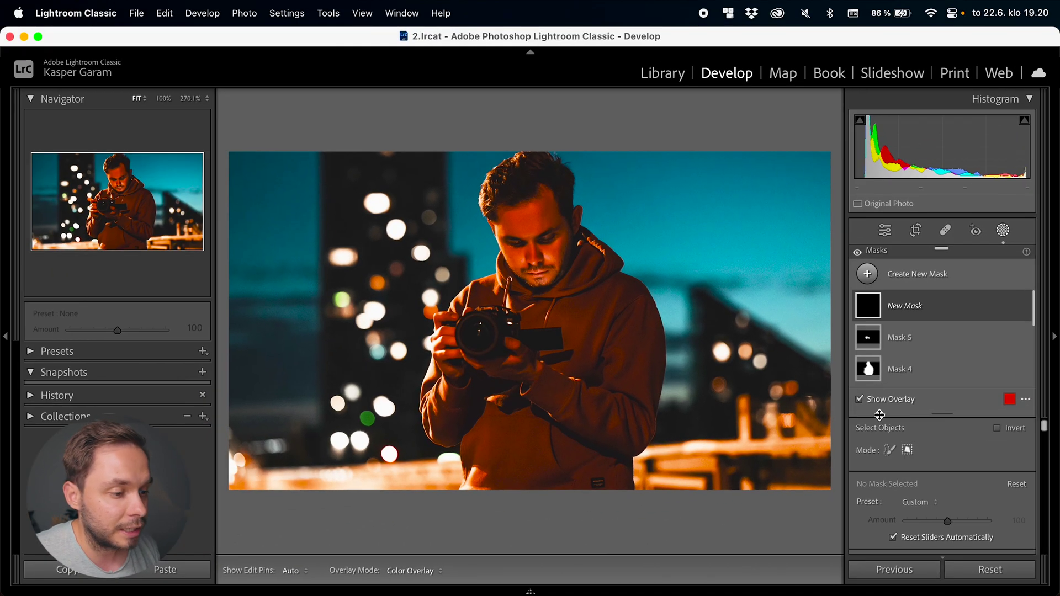
drag(522, 339, 576, 373)
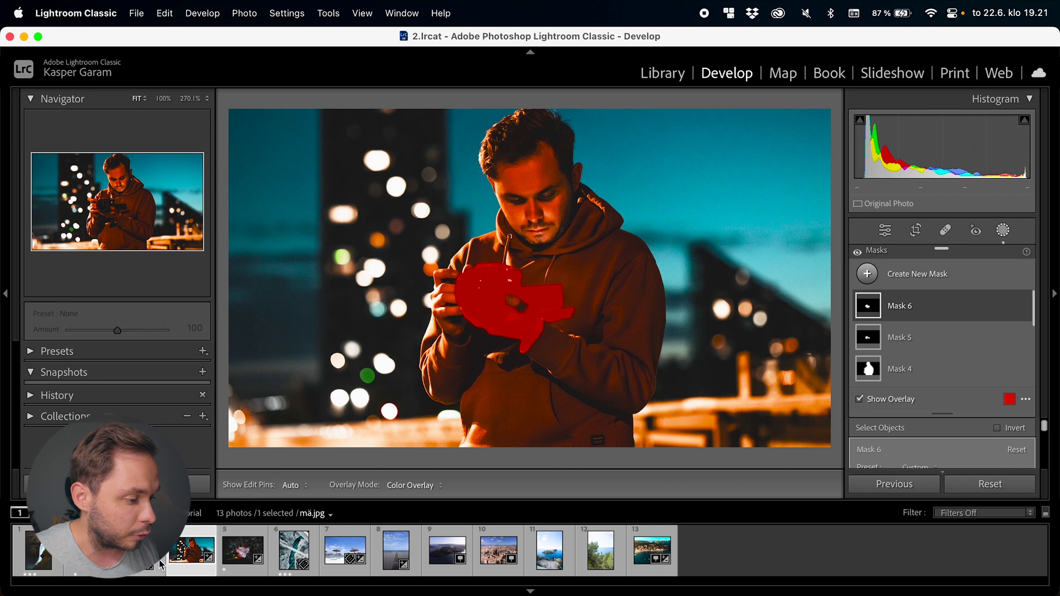
Step: Switch to the aerial bay photo and box-select one boat as object mask Mask 1
click(652, 550)
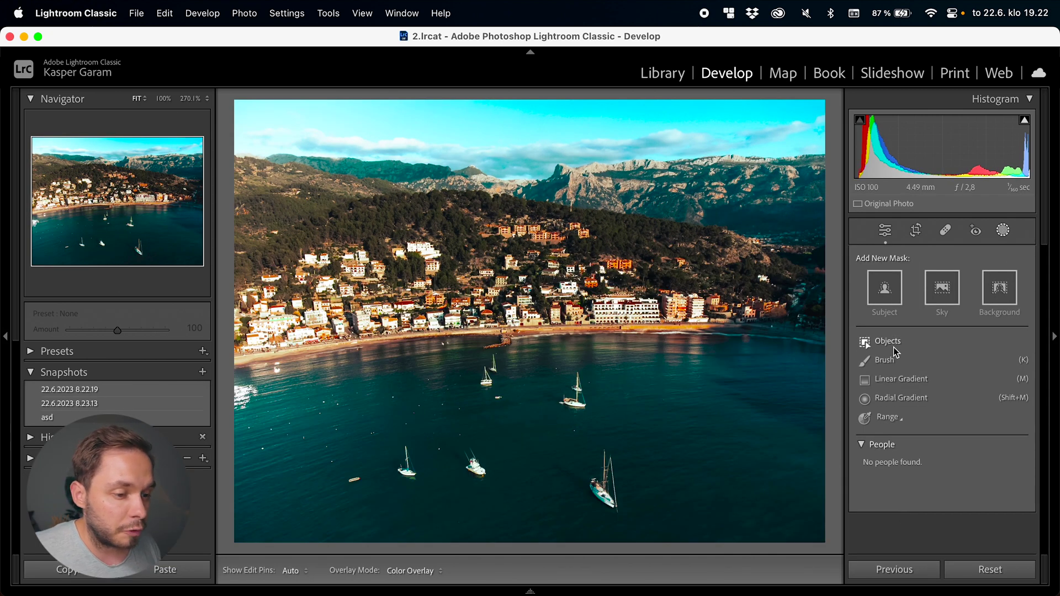
click(887, 345)
click(908, 387)
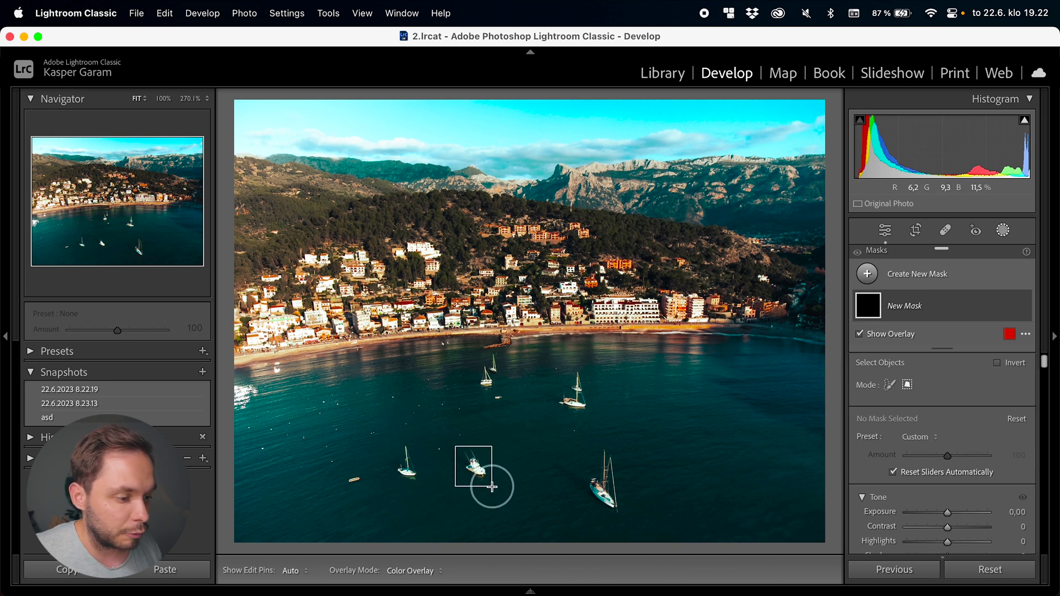
key(z)
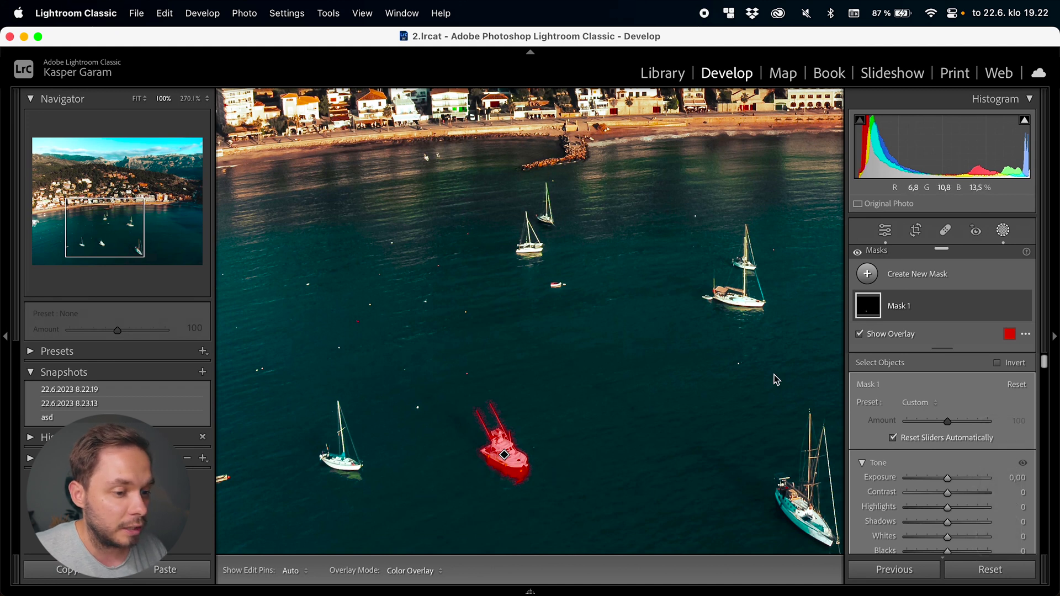
Step: Start a brush mask and paint looping strokes over the bay, town and mountains
key(z)
click(868, 274)
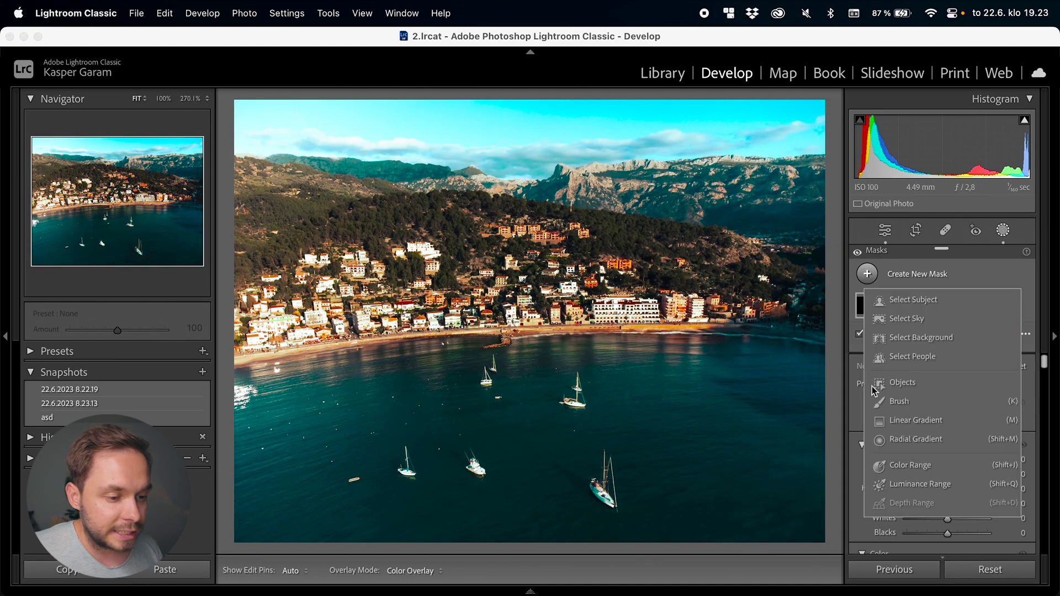
click(914, 403)
mouse_move(663, 360)
mouse_down()
mouse_move(679, 445)
mouse_move(519, 447)
mouse_up()
mouse_move(458, 402)
mouse_down()
mouse_move(303, 436)
mouse_move(681, 331)
mouse_move(464, 182)
mouse_move(430, 290)
mouse_up()
Step: Erase the lower-right brush loop over the water
scroll(801, 469, up, 6)
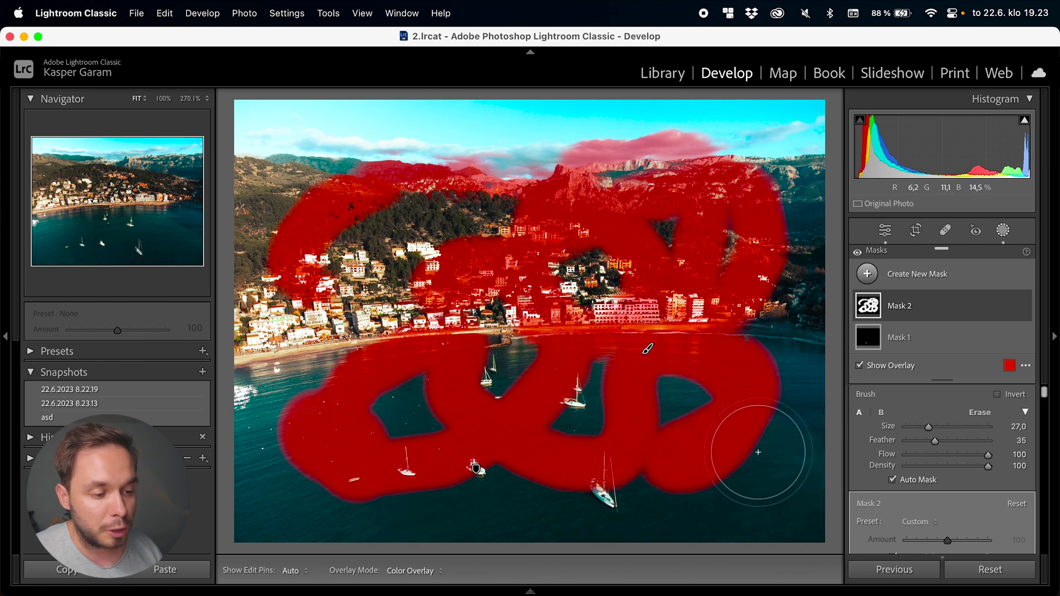
key(alt)
scroll(759, 452, up, 4)
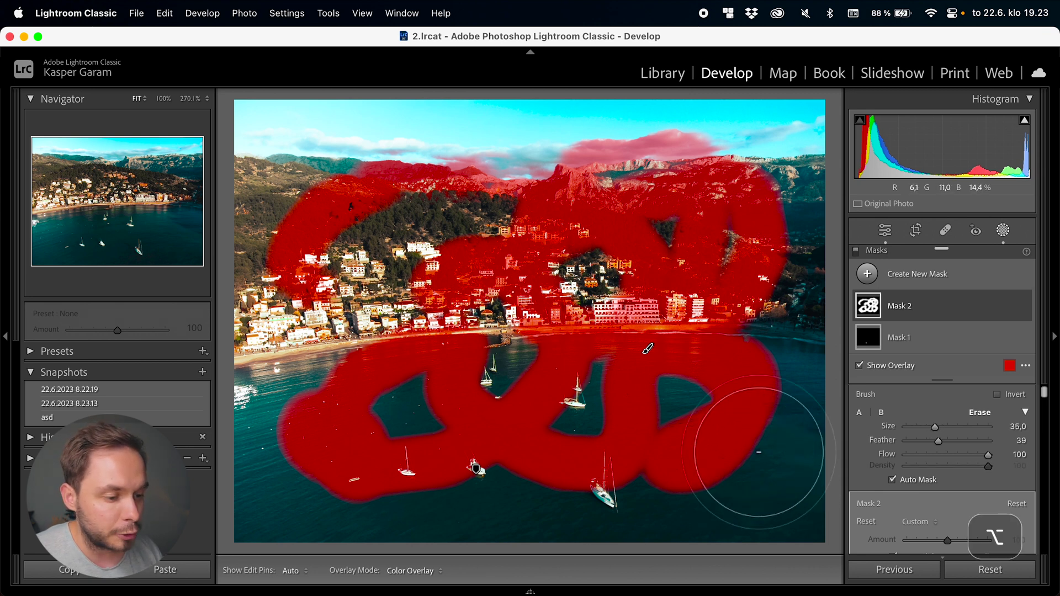
mouse_move(700, 431)
mouse_down()
mouse_move(687, 421)
mouse_move(741, 445)
mouse_move(729, 407)
mouse_move(697, 451)
mouse_move(678, 452)
mouse_up()
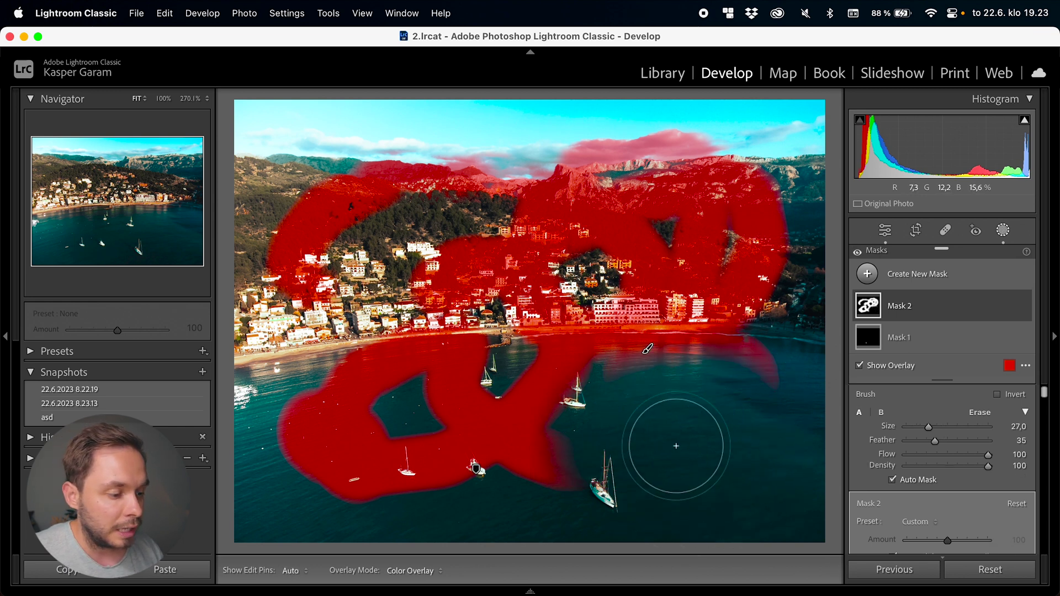
Step: Set the brush to size 20.6, feather 97 and flow 10
key(shift)
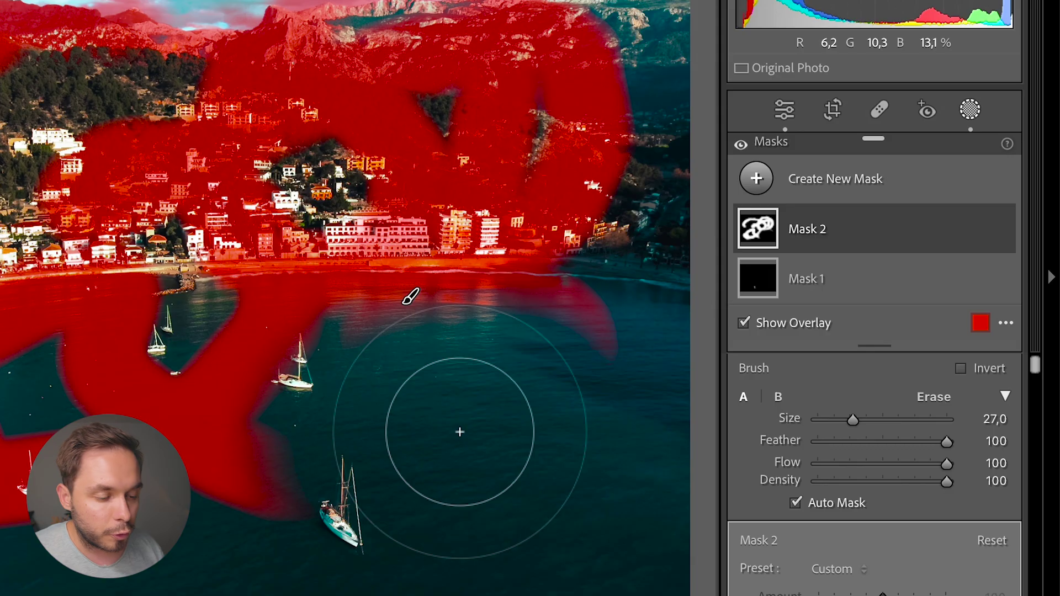
scroll(968, 440, down, 2)
scroll(916, 437, up, 2)
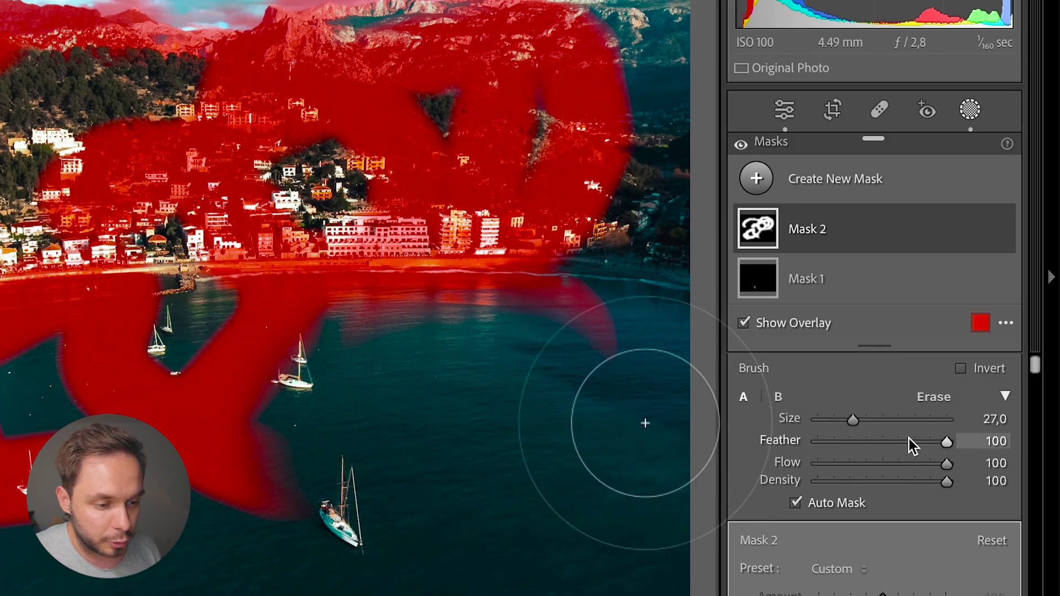
mouse_move(850, 420)
mouse_down()
mouse_move(871, 421)
mouse_move(840, 426)
mouse_move(850, 427)
mouse_up()
drag(930, 445, 948, 457)
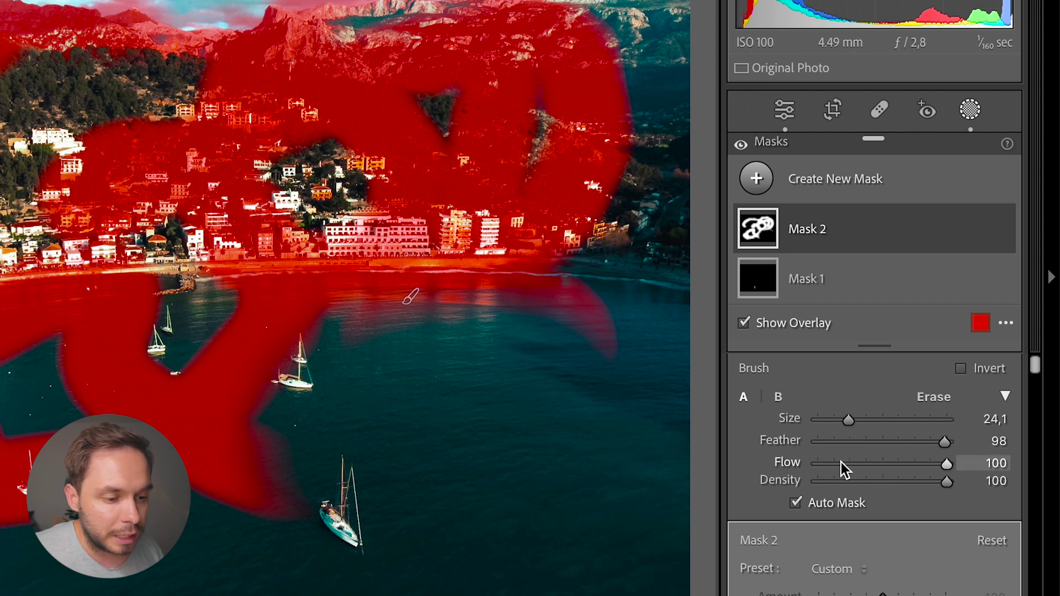
drag(834, 467, 830, 468)
Step: Softly paint the bay's water with density lowered to about 22, then expand Mask 2
mouse_move(570, 424)
mouse_down()
mouse_move(570, 447)
mouse_move(580, 448)
mouse_move(451, 452)
mouse_move(627, 443)
mouse_move(442, 445)
mouse_move(597, 442)
mouse_up()
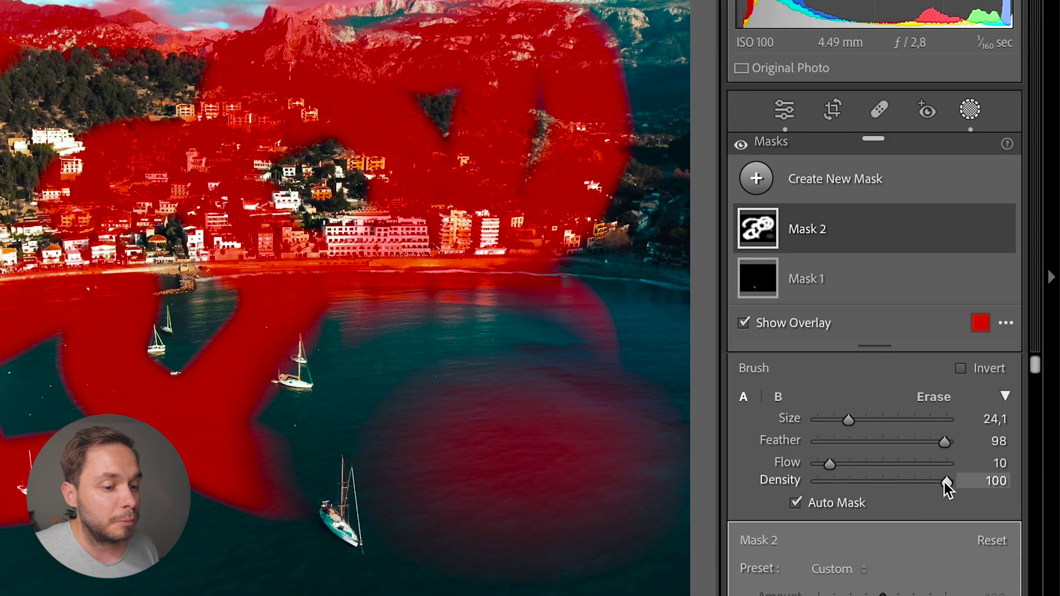
mouse_move(947, 483)
mouse_down()
mouse_move(845, 484)
mouse_move(833, 466)
mouse_move(956, 467)
mouse_up()
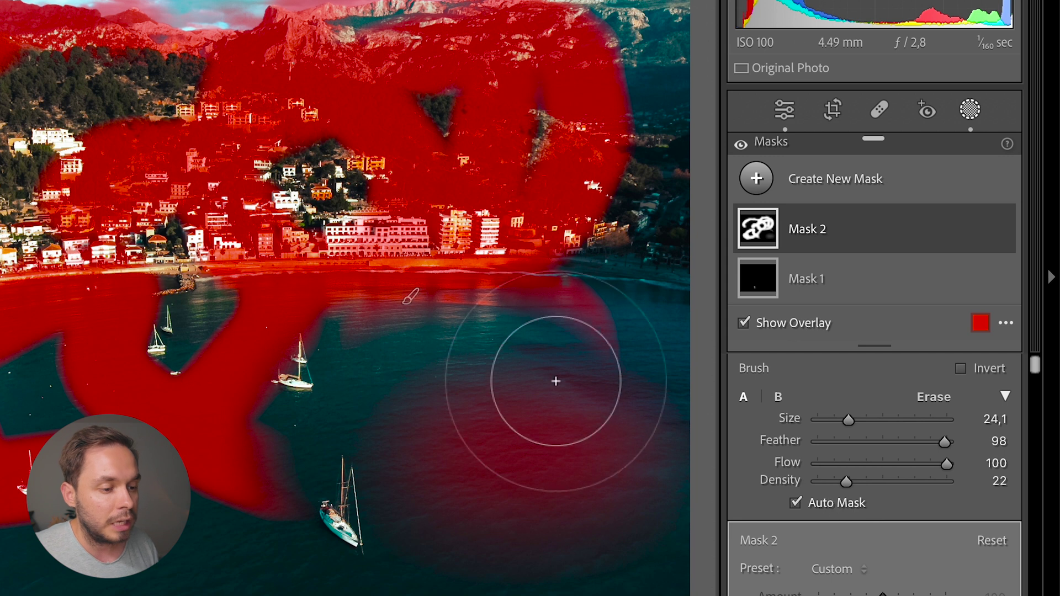
mouse_move(489, 331)
mouse_down()
mouse_move(540, 415)
mouse_move(525, 403)
mouse_move(559, 384)
mouse_move(442, 394)
mouse_move(539, 390)
mouse_up()
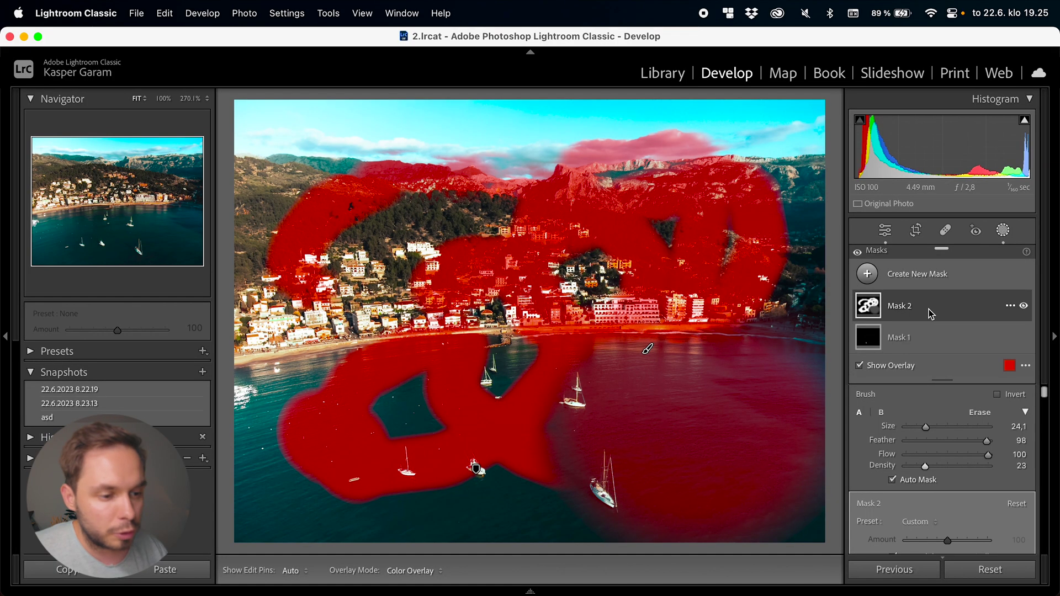
click(864, 230)
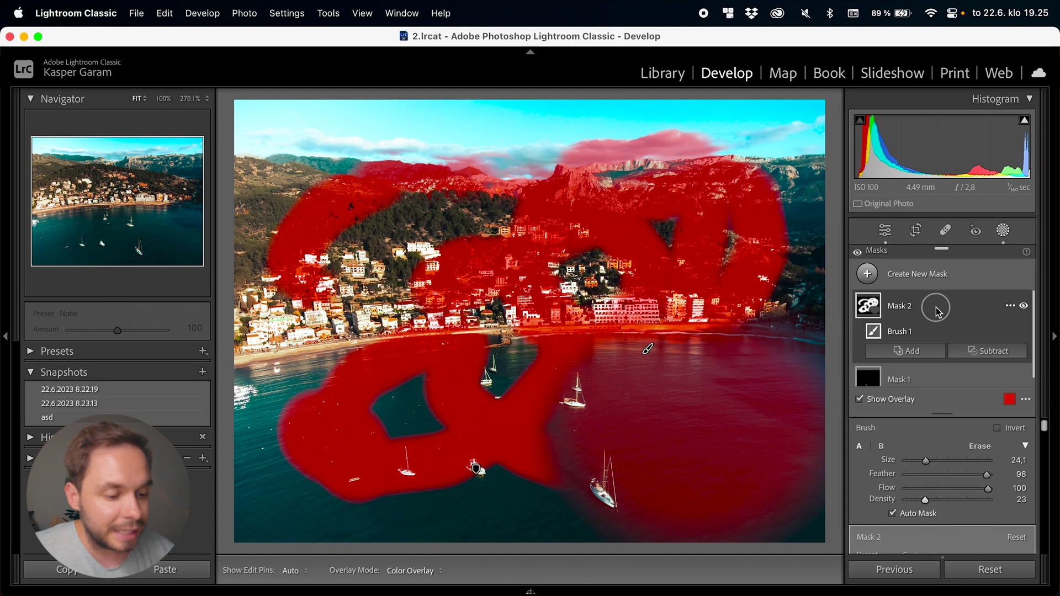
Step: Start a new brush mask with density reset to 100
click(869, 274)
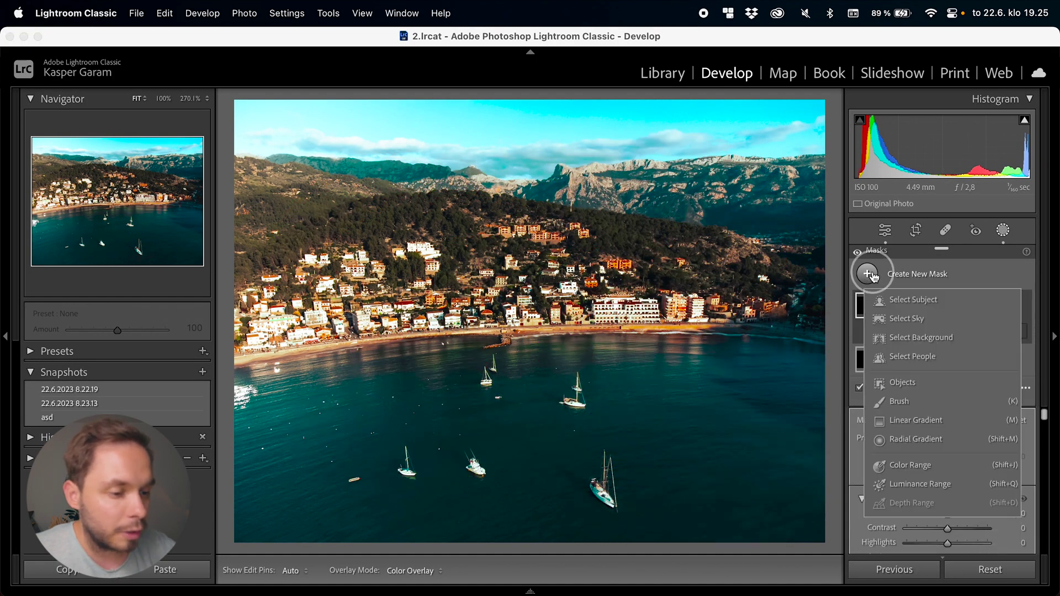
click(910, 405)
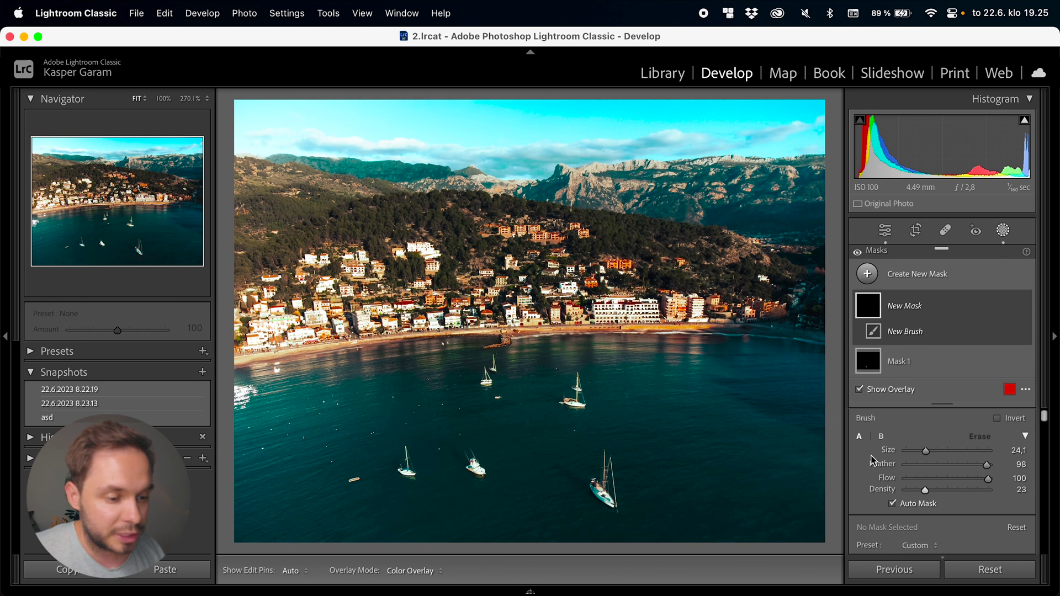
double_click(923, 491)
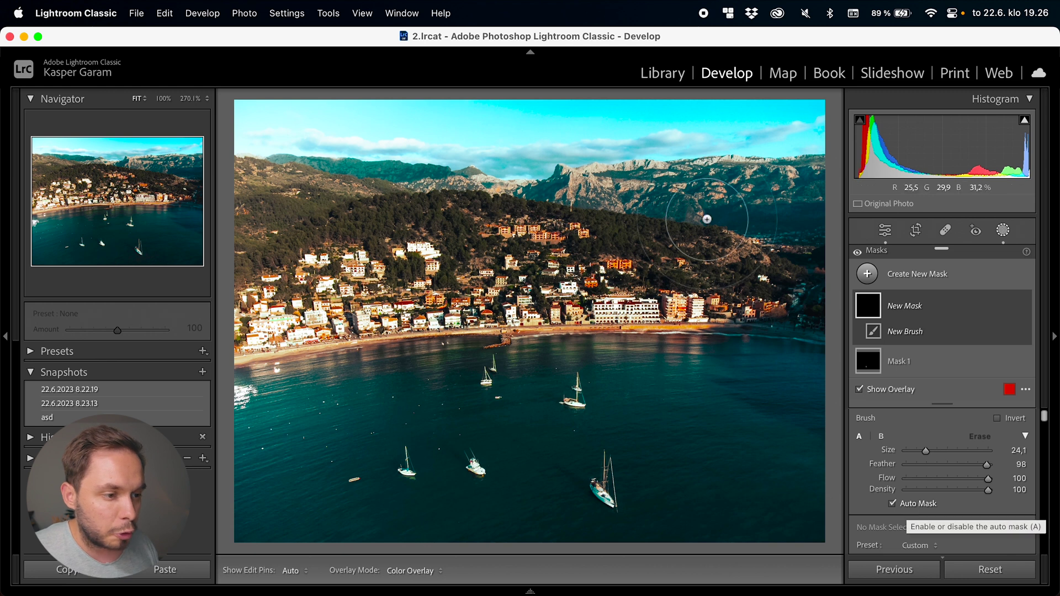
Step: At 100% zoom, paint along the mountain ridge and a long stroke across the sky
scroll(555, 181, down, 3)
click(582, 175)
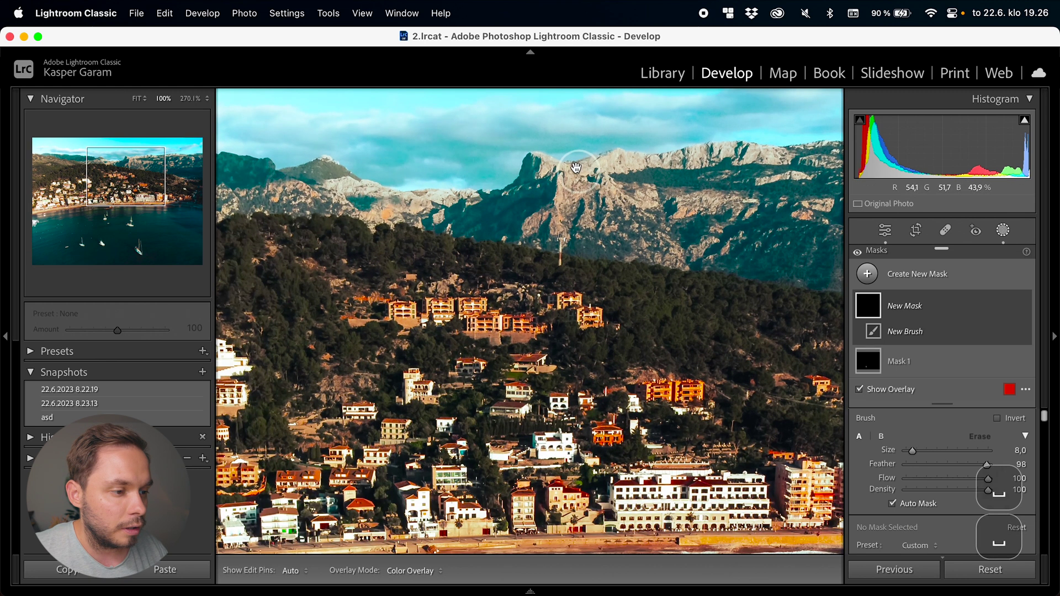
mouse_move(574, 214)
mouse_down()
mouse_move(751, 205)
mouse_move(721, 206)
mouse_up()
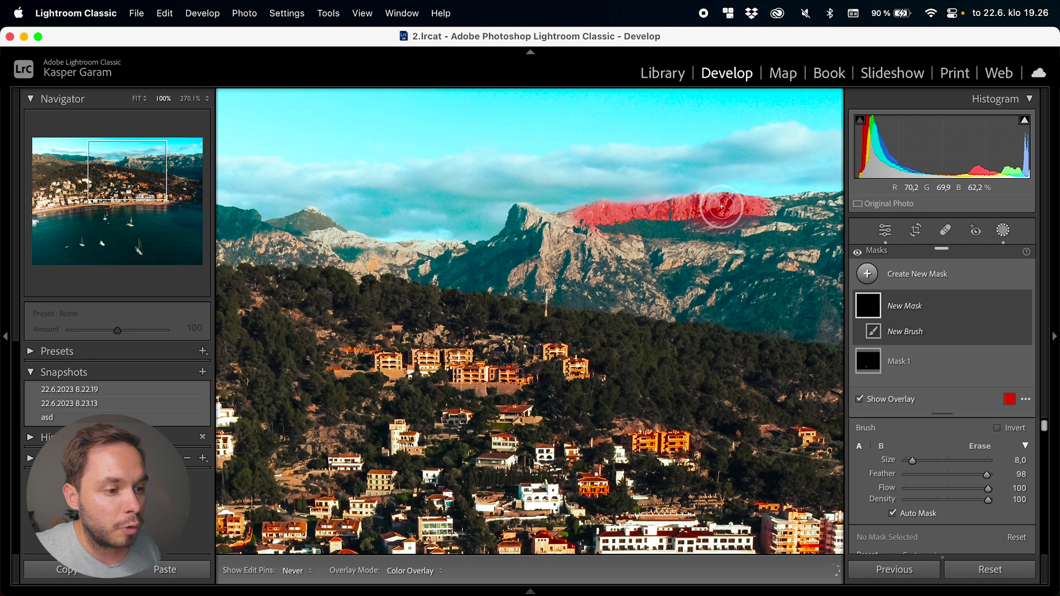
click(534, 225)
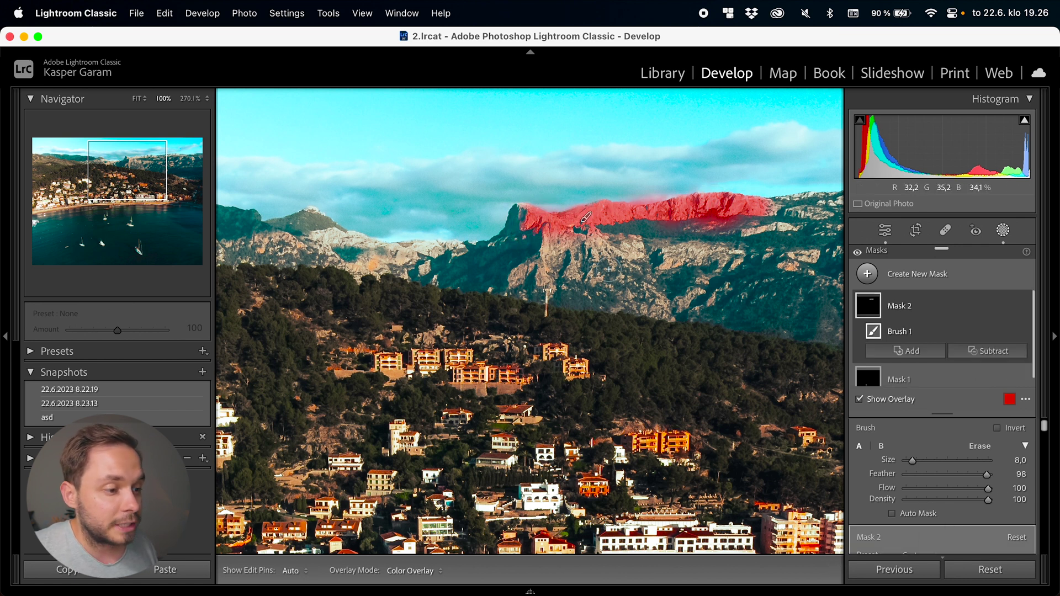
drag(747, 205, 686, 200)
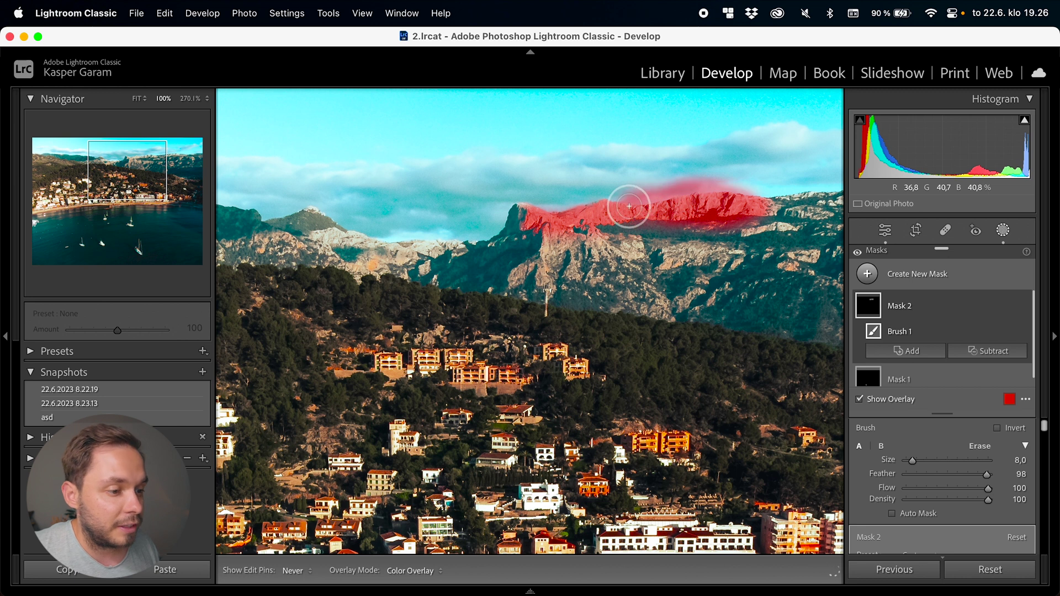
mouse_move(500, 224)
mouse_down()
mouse_move(362, 171)
mouse_move(691, 149)
mouse_move(516, 124)
mouse_move(473, 175)
mouse_move(335, 254)
mouse_up()
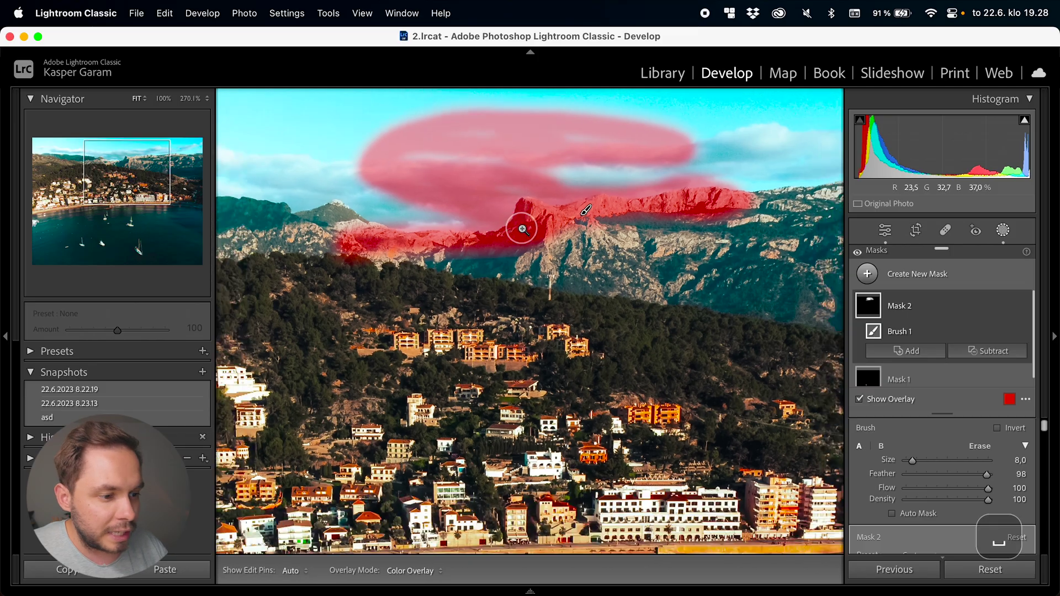
Step: Draw a linear gradient diagonally over the lower left, then shift it down-left and steepen its angle
click(522, 229)
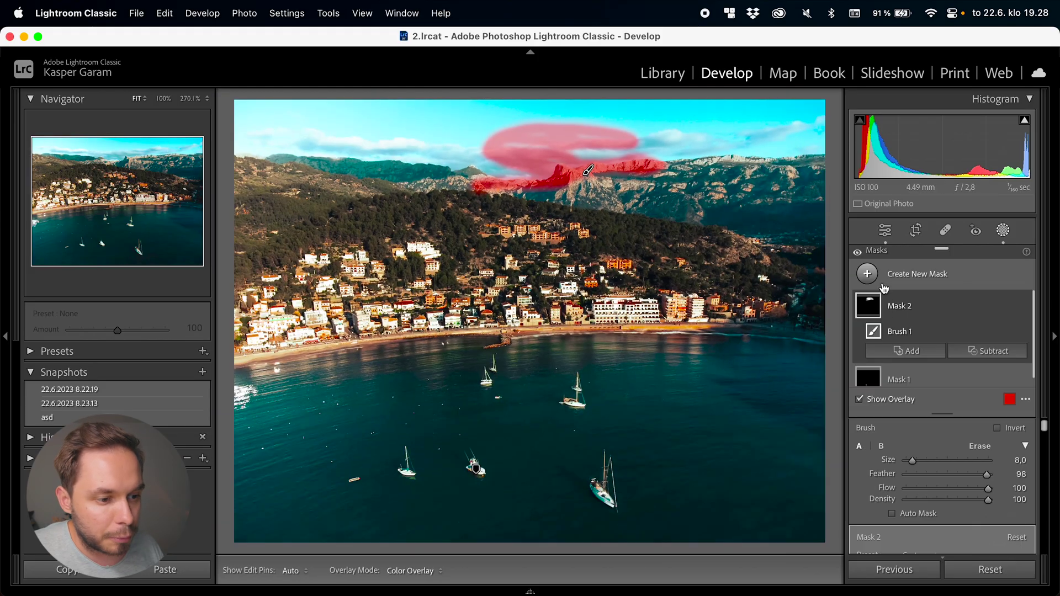
click(868, 275)
click(926, 422)
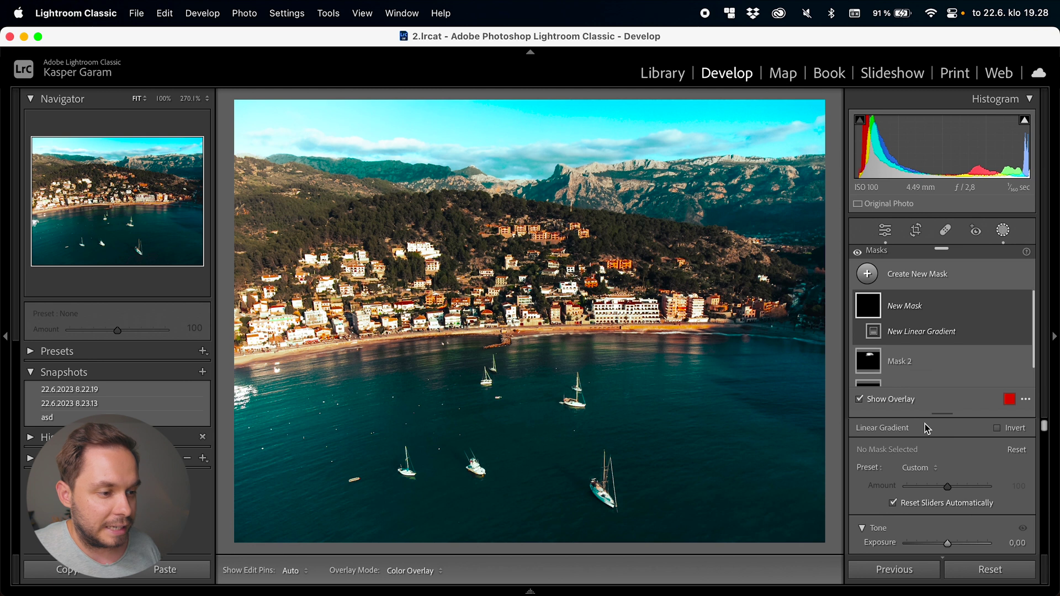
drag(348, 373, 693, 182)
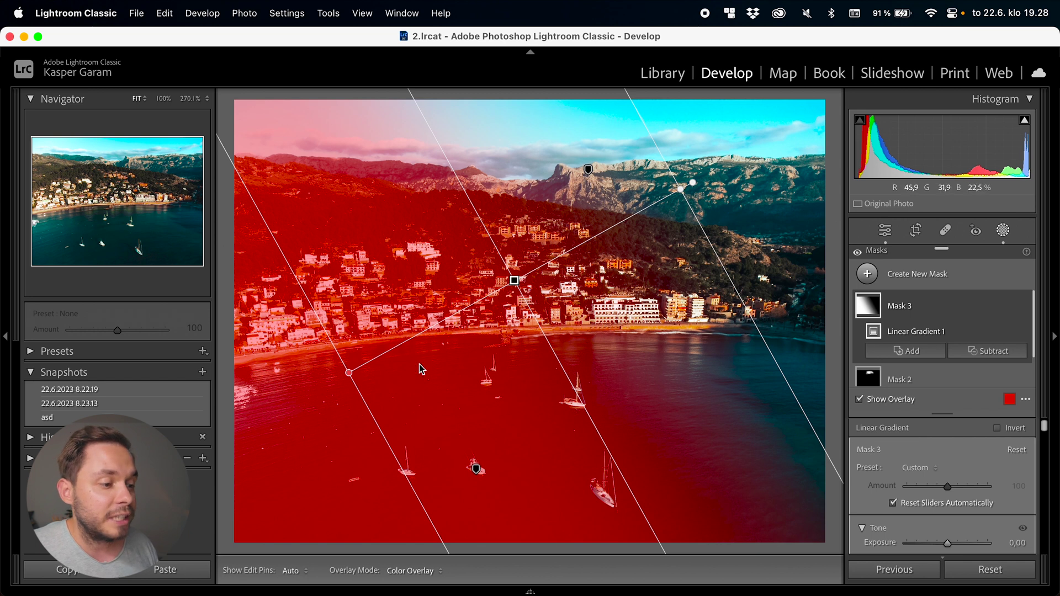
drag(591, 342, 622, 344)
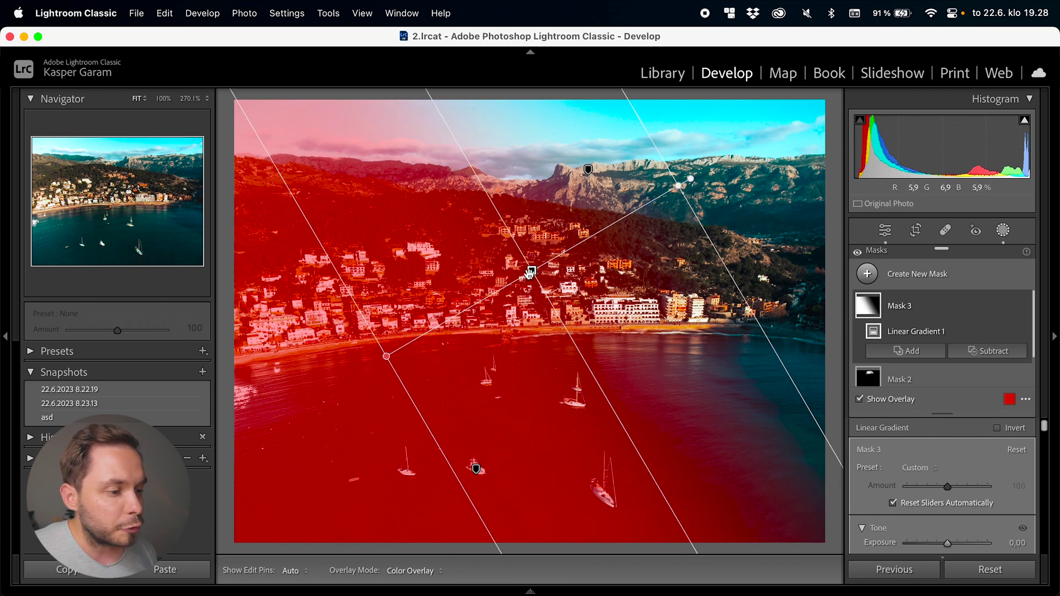
drag(531, 270, 467, 335)
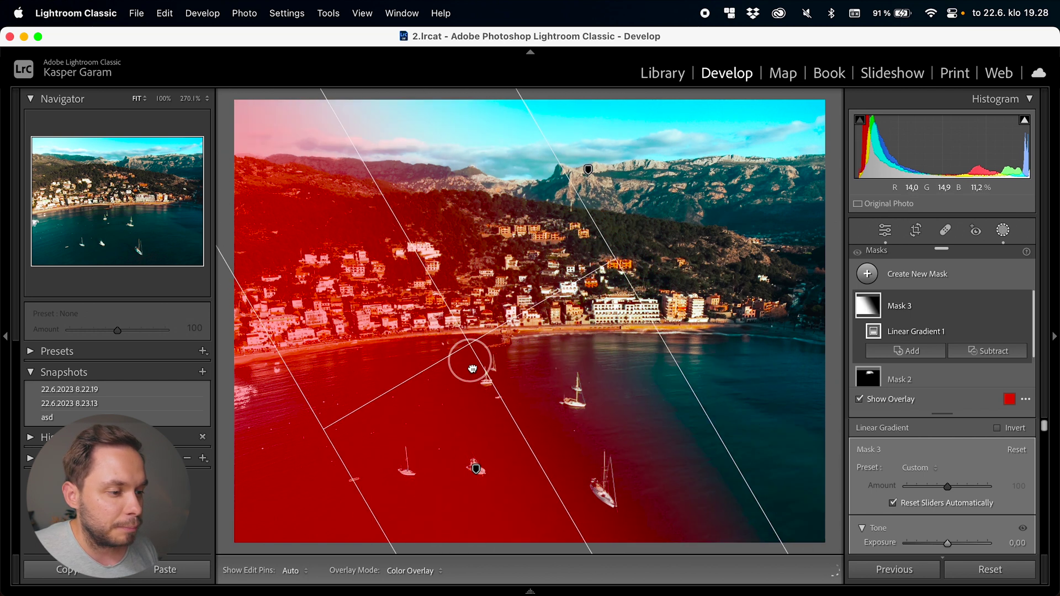
drag(615, 254, 745, 213)
Step: Draw a radial gradient over the town and move it down onto the shore
click(866, 273)
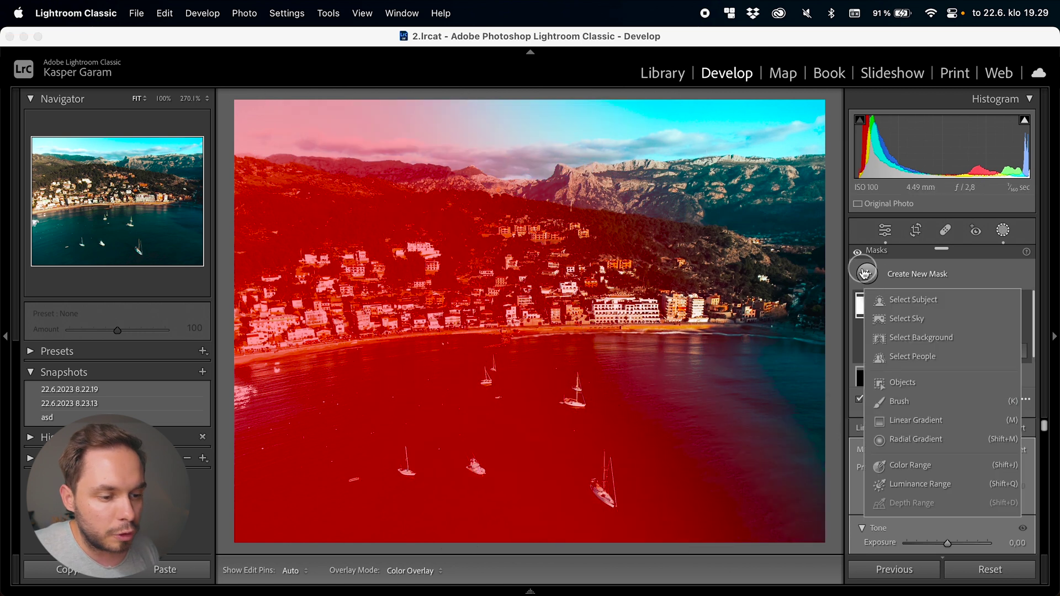
click(916, 439)
mouse_move(555, 242)
mouse_down()
mouse_move(353, 426)
mouse_move(359, 436)
mouse_up()
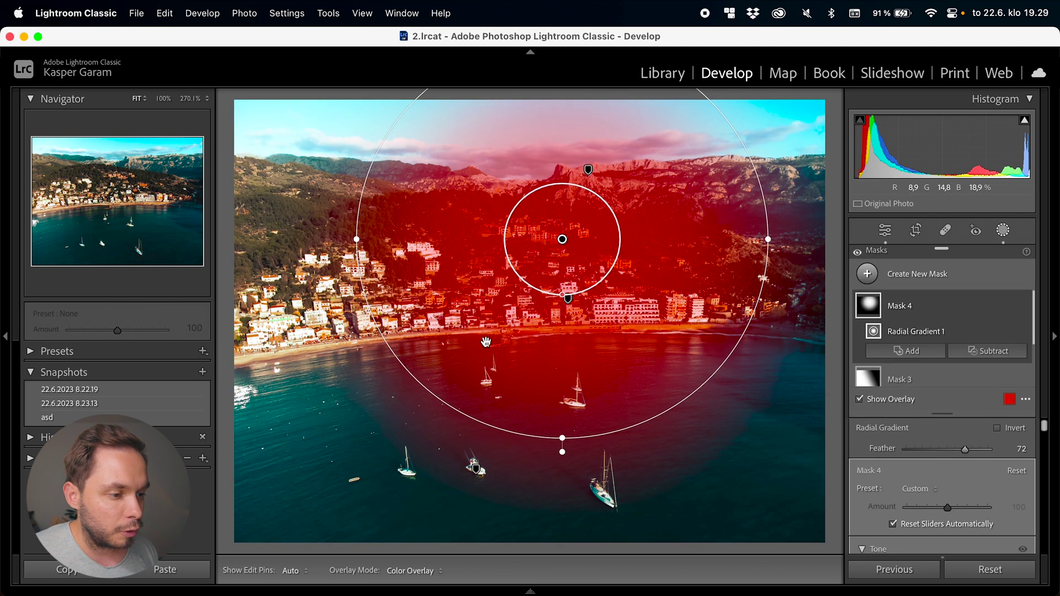
drag(563, 250, 529, 289)
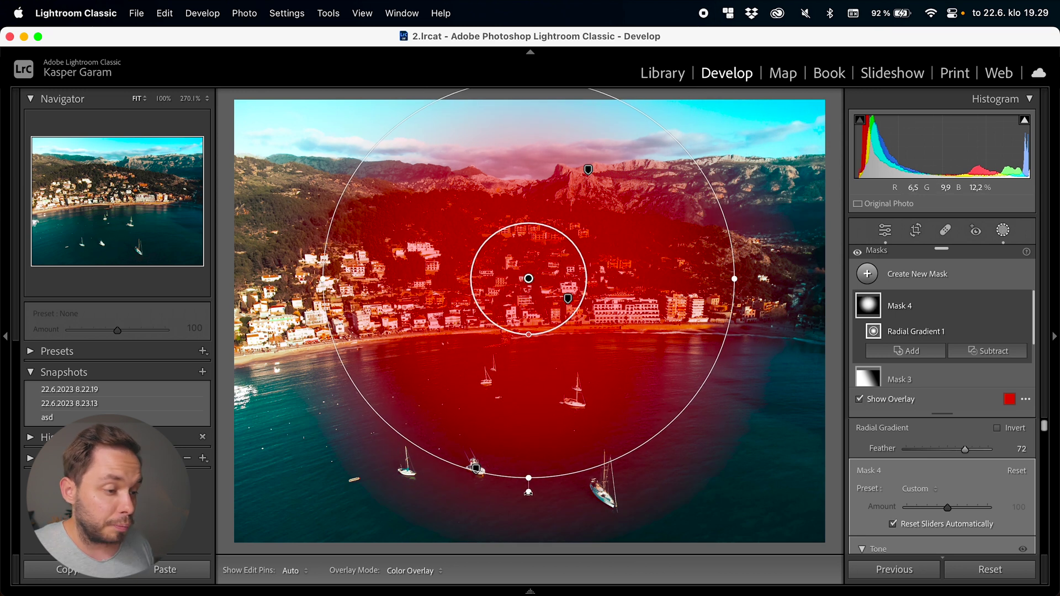
drag(532, 284, 534, 321)
Step: Set the radial gradient's feather to 45 and widen it proportionally toward the right
drag(531, 372, 530, 425)
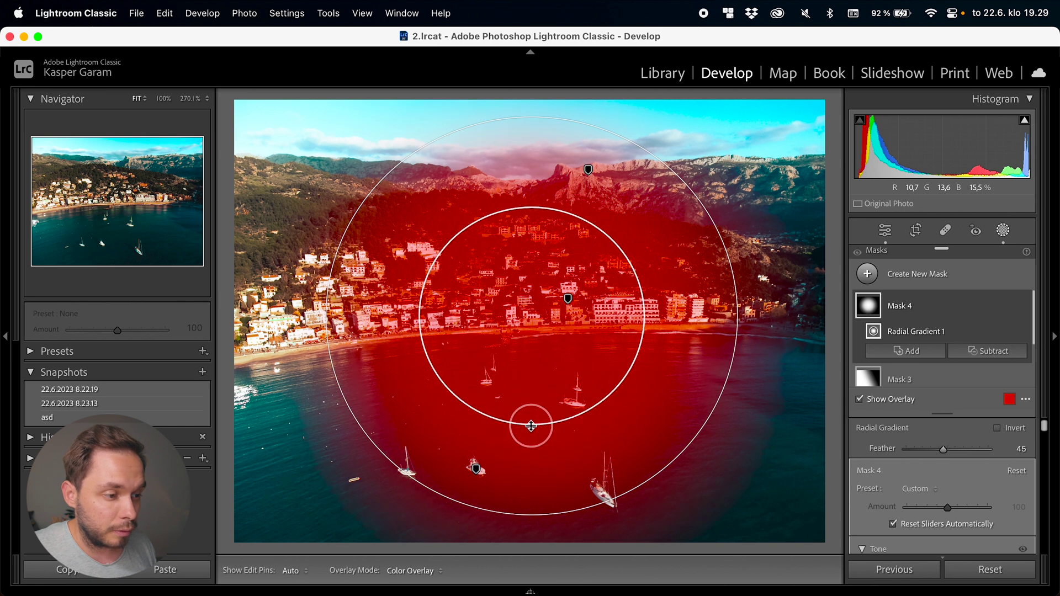
drag(531, 515, 537, 483)
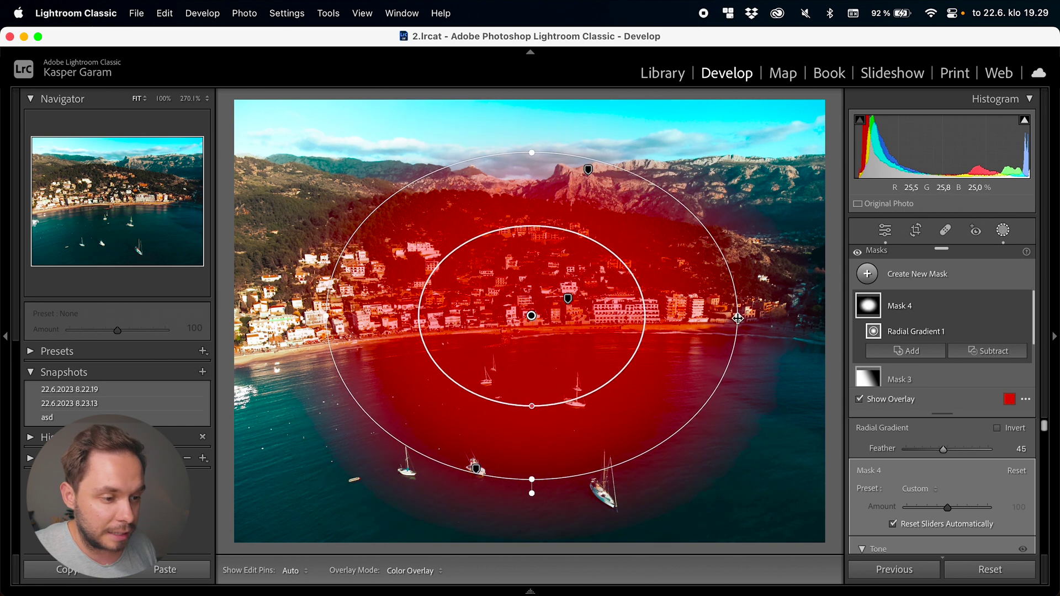
key(super+z)
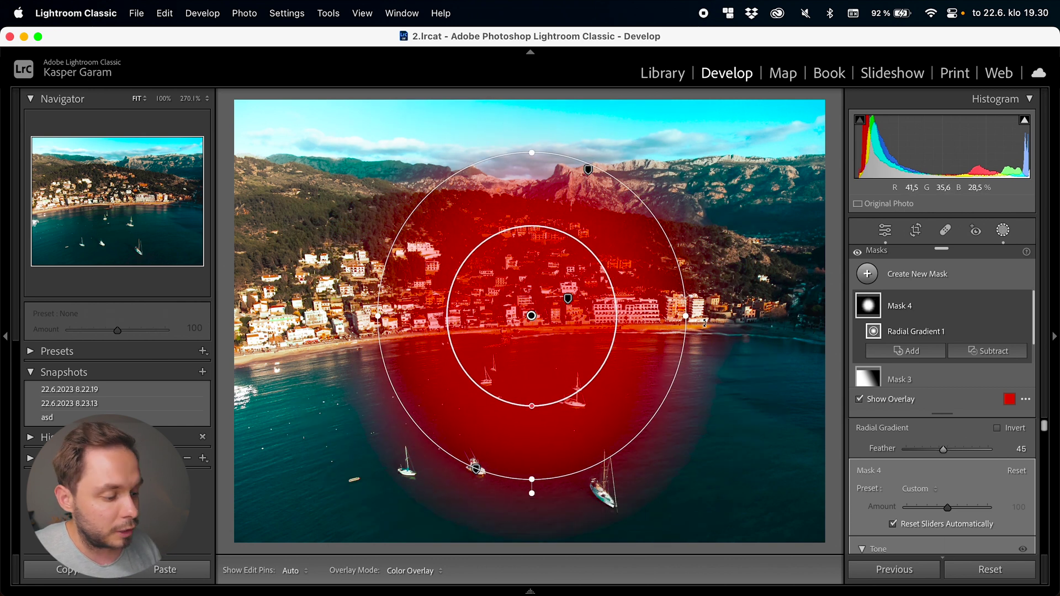
drag(686, 316, 746, 326)
key(shift)
mouse_move(556, 156)
mouse_down()
mouse_move(554, 209)
mouse_move(555, 158)
mouse_up()
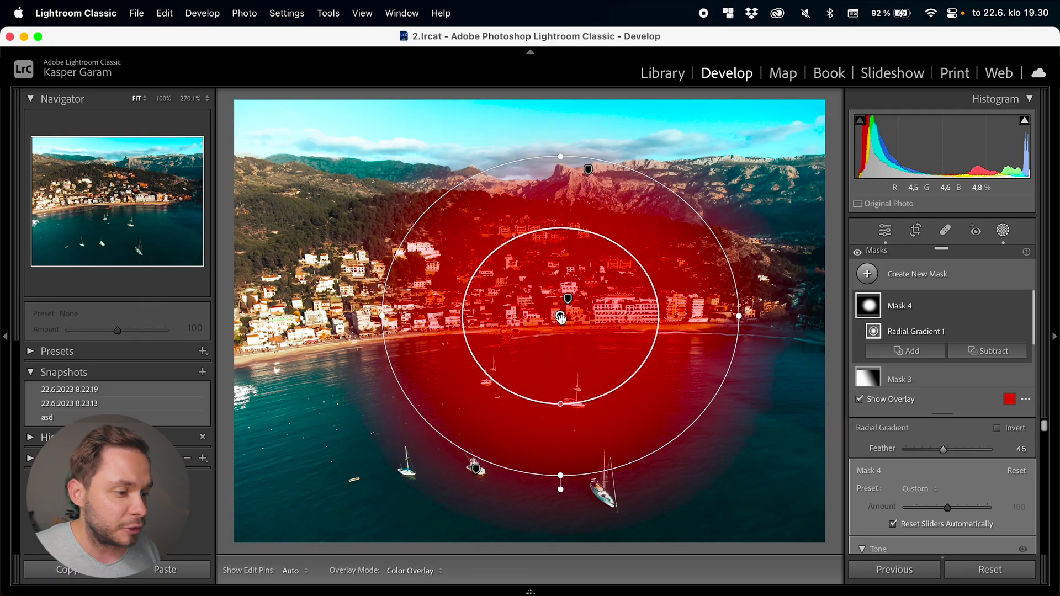
Step: Widen and stretch the radial gradient past the frame and invert Mask 4 to cover the edges
drag(561, 319, 525, 326)
drag(700, 324, 844, 325)
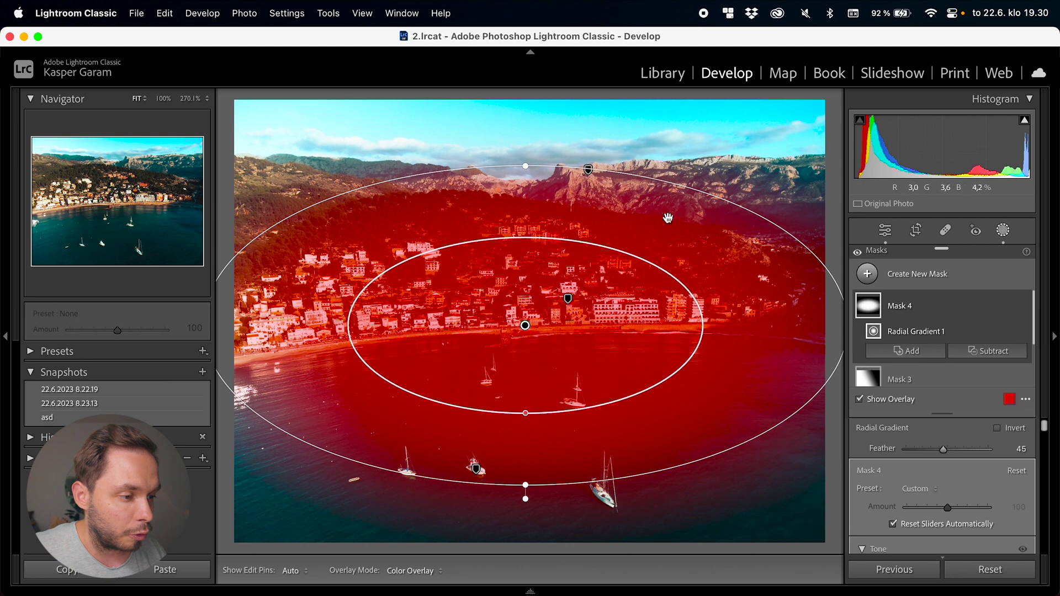
drag(516, 170, 532, 69)
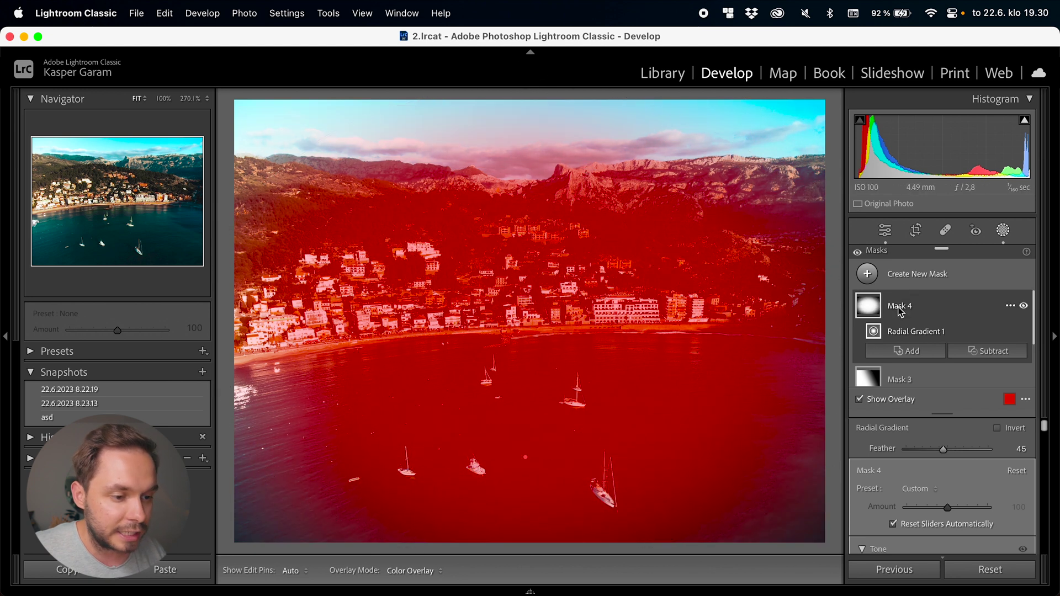
right_click(894, 306)
click(935, 338)
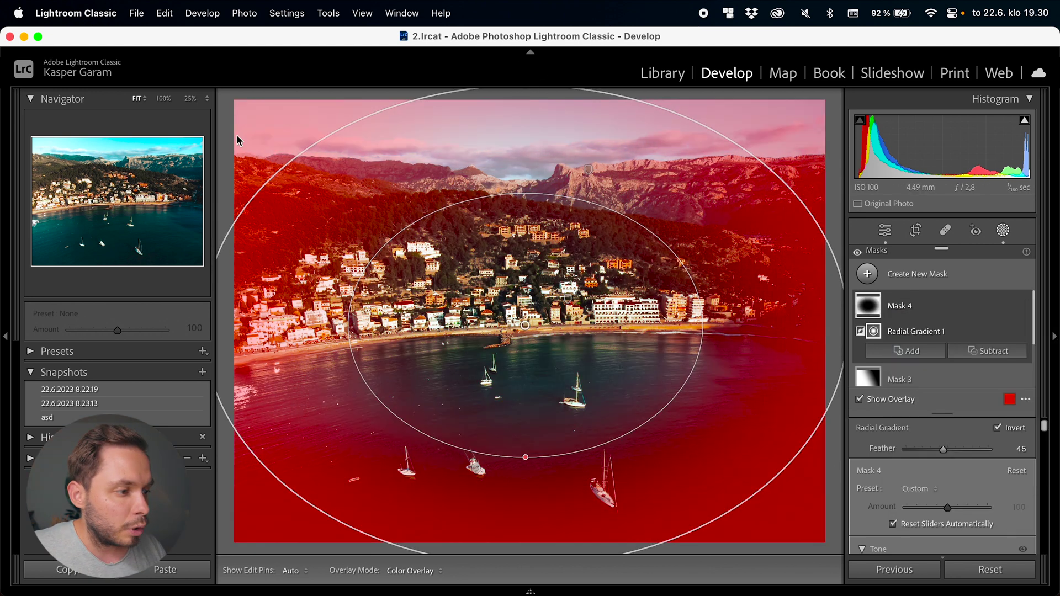
click(190, 100)
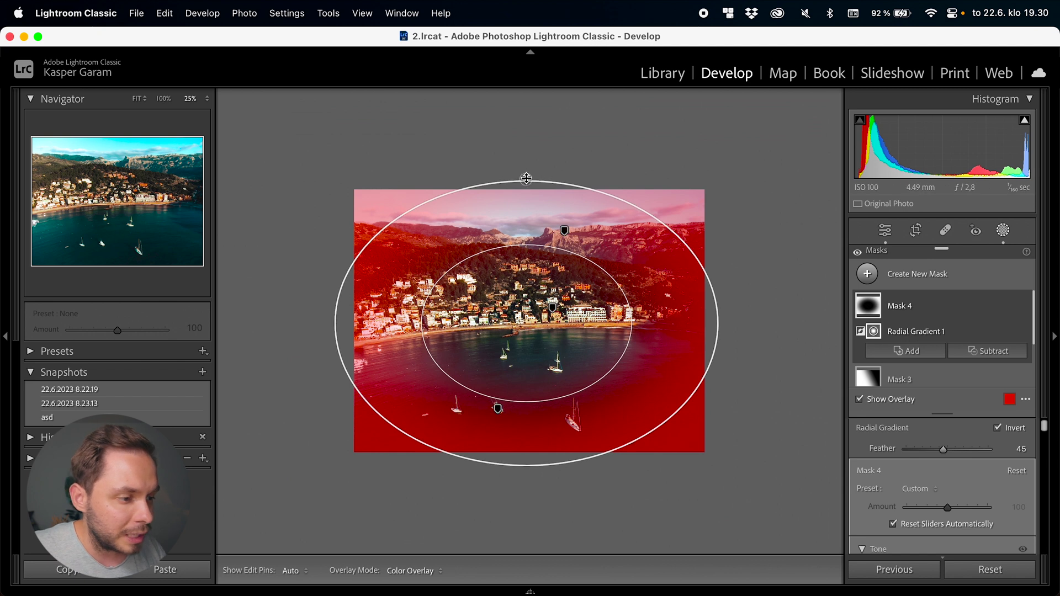
drag(526, 178, 527, 130)
drag(722, 324, 833, 327)
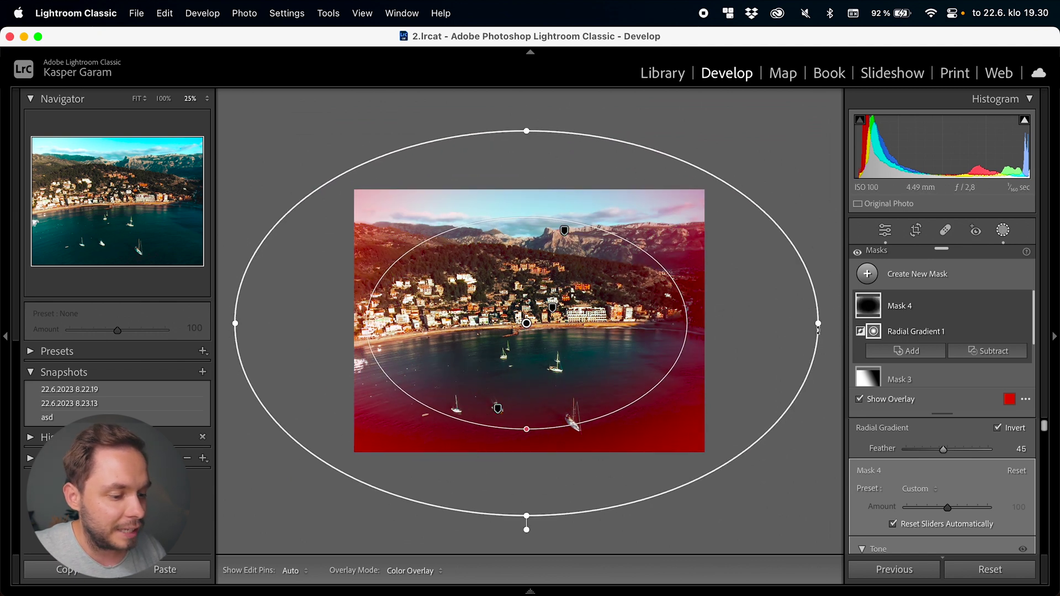
Step: Lower Mask 4's exposure to -1.64 to darken the photo's edges
scroll(997, 451, down, 1)
scroll(997, 452, down, 4)
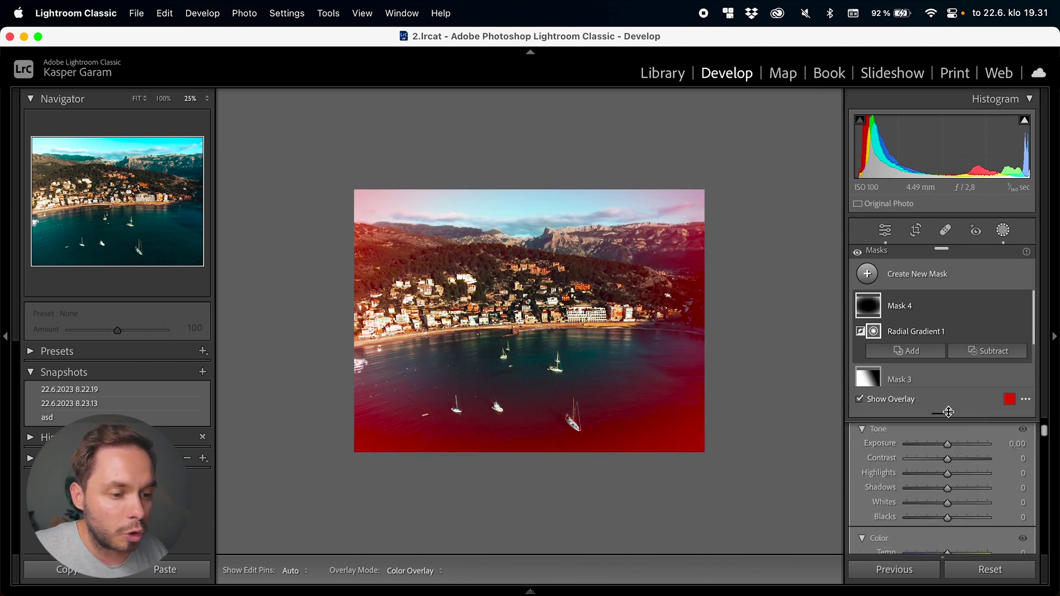
drag(949, 411, 948, 369)
scroll(986, 475, up, 1)
mouse_move(948, 431)
mouse_down()
mouse_move(977, 435)
mouse_move(937, 433)
mouse_up()
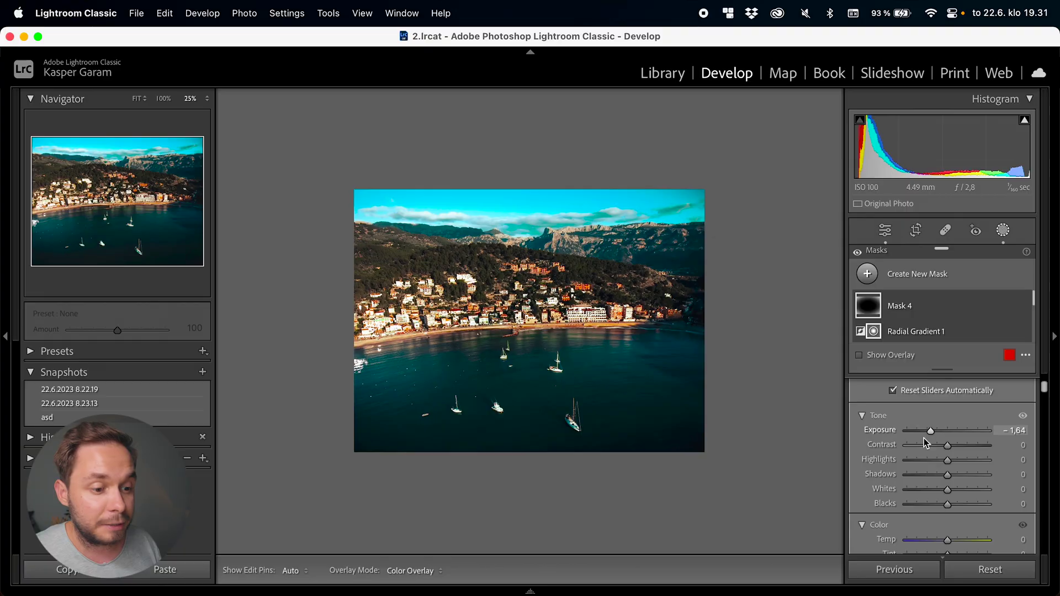
scroll(911, 460, down, 5)
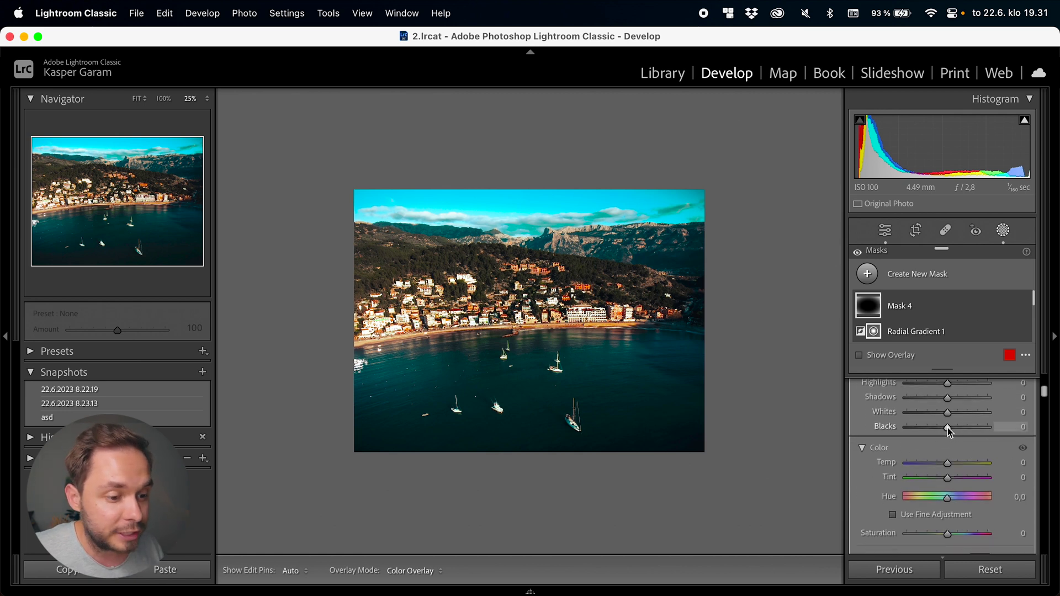
scroll(946, 433, down, 2)
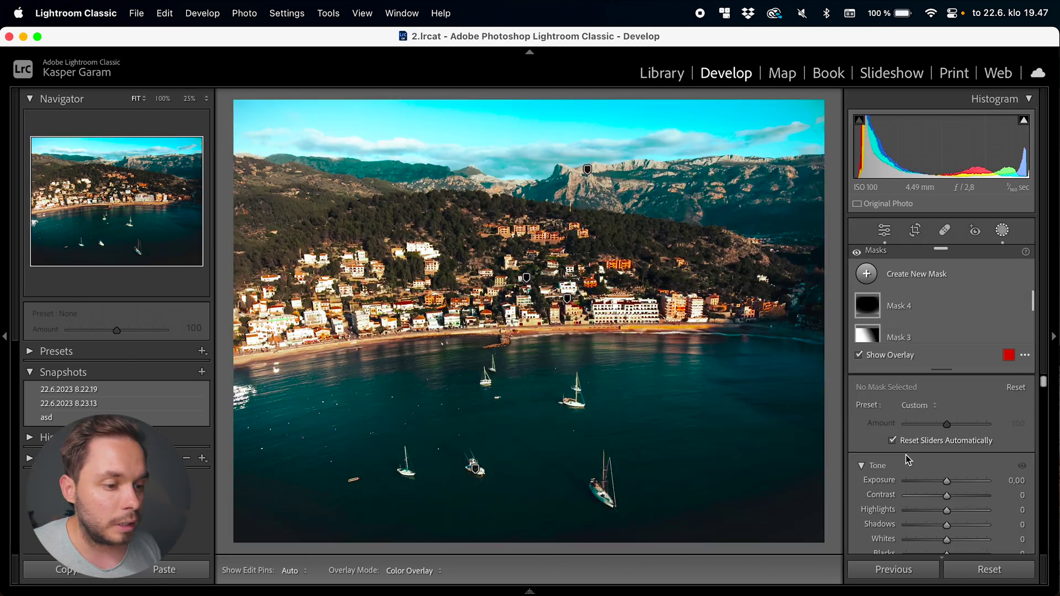
Step: Create a colour range mask sampled from the bay's water, with refine lowered to 16
click(866, 274)
click(934, 470)
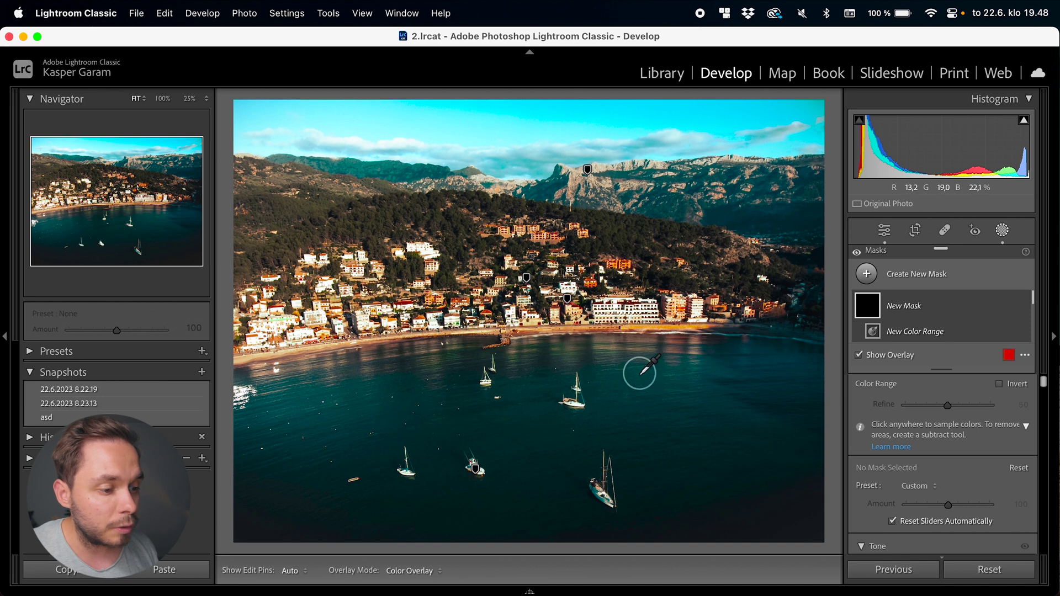
click(640, 373)
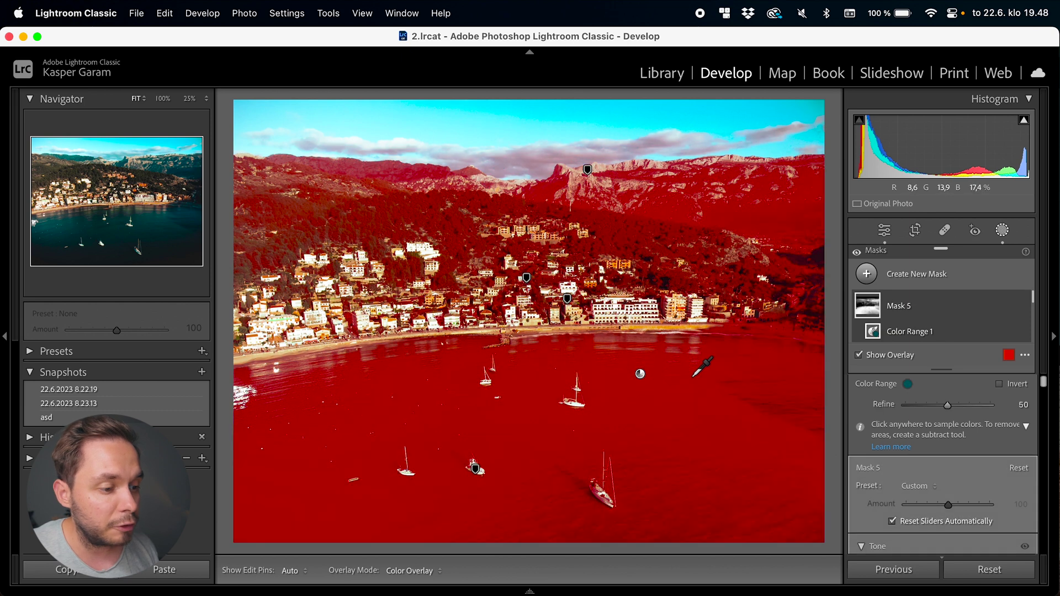
click(484, 115)
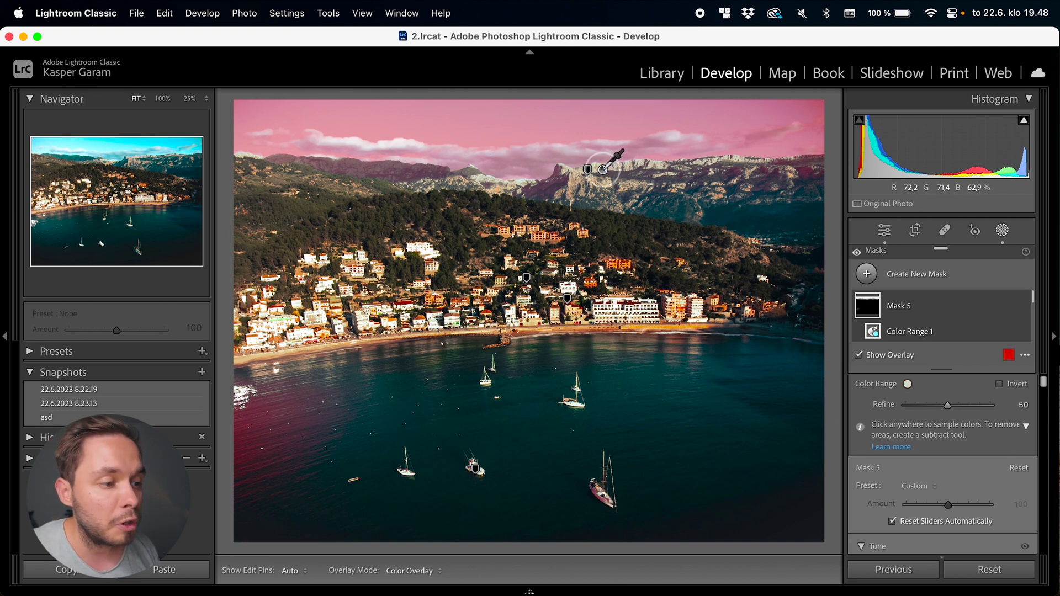
drag(635, 188, 597, 169)
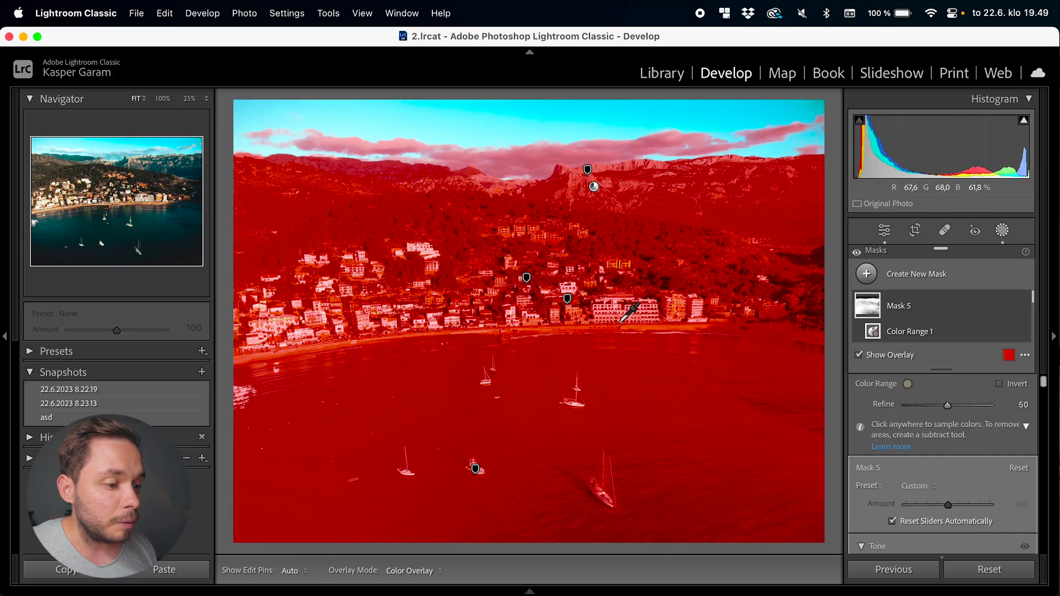
click(693, 451)
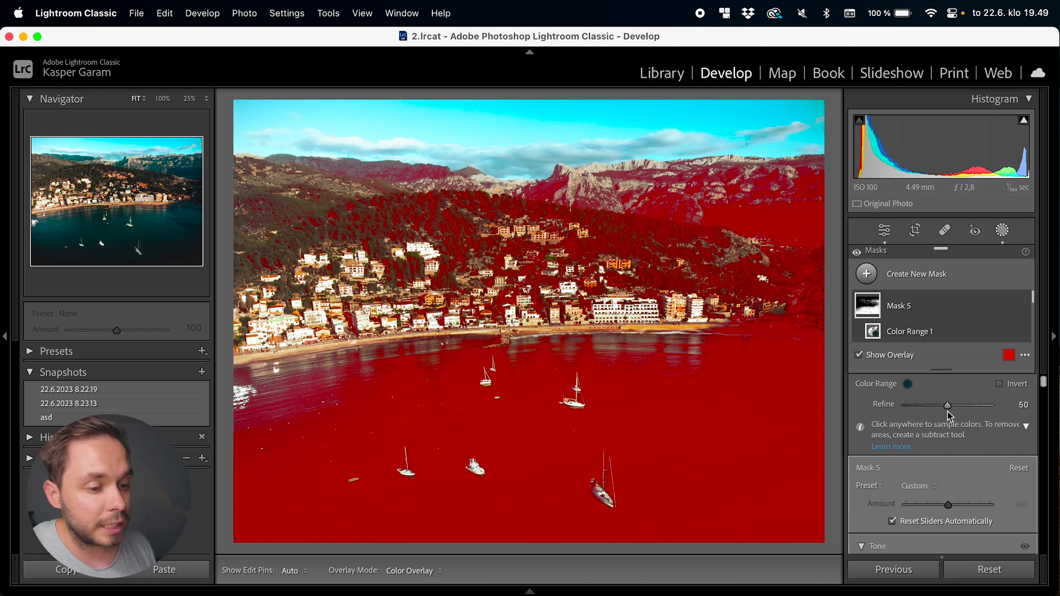
drag(953, 407, 919, 407)
Step: Create a luminance range mask sampled from the sky and shift its range to 21/43–56/79
click(866, 275)
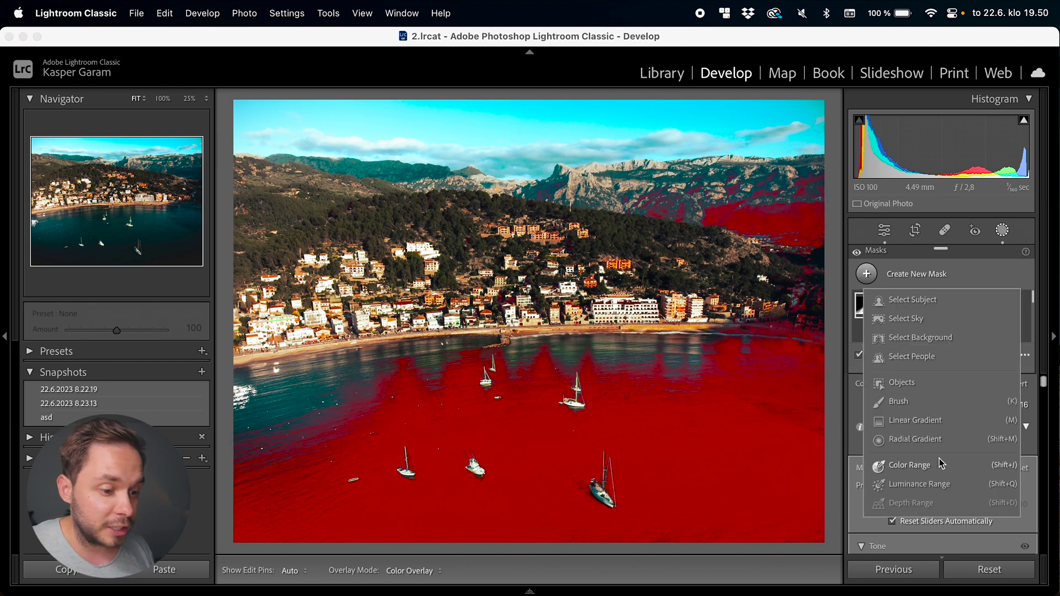
click(935, 486)
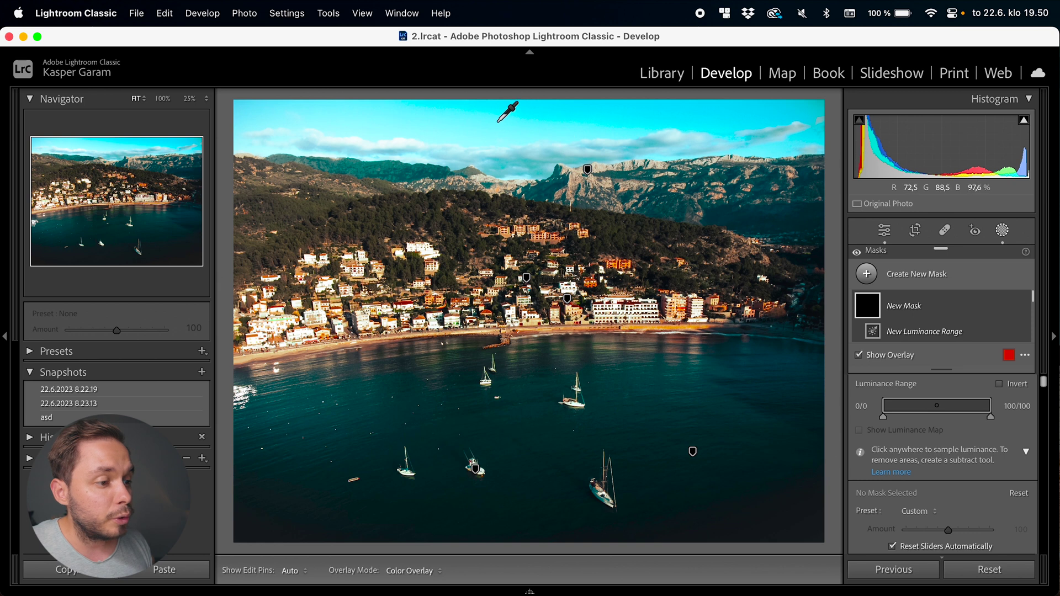
click(512, 123)
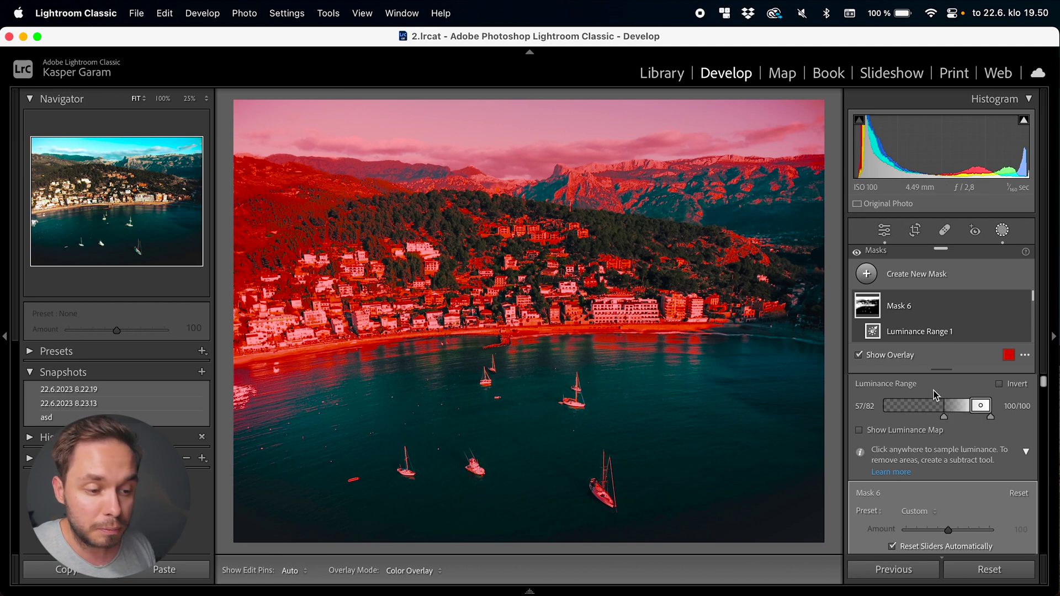
mouse_move(981, 410)
mouse_down()
mouse_move(889, 410)
mouse_move(975, 409)
mouse_move(923, 406)
mouse_move(983, 421)
mouse_move(969, 419)
mouse_up()
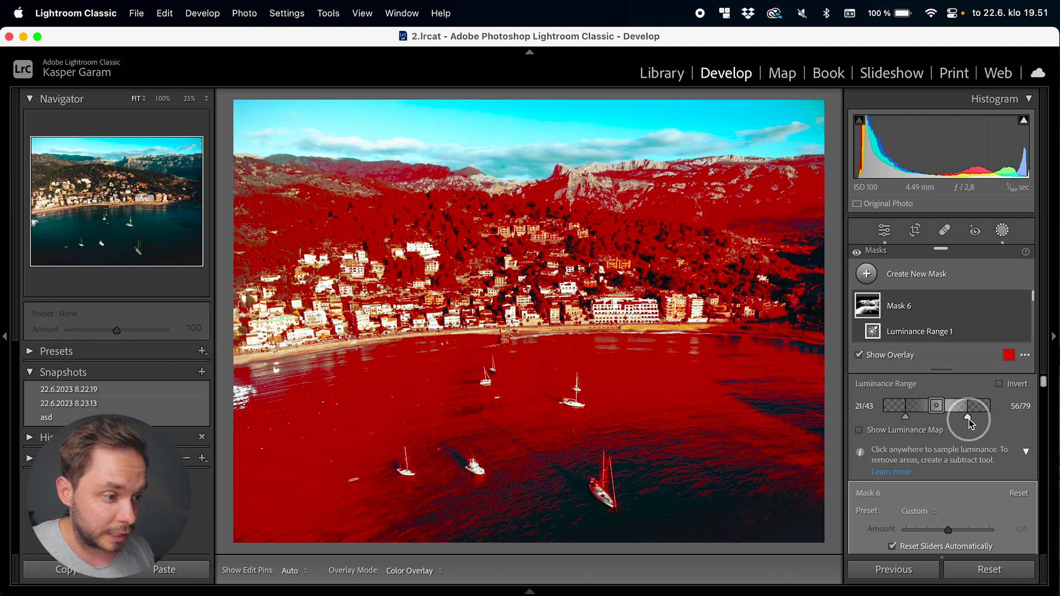
Step: Turn on the luminance map and slide Mask 6's range further toward darker tones
click(918, 435)
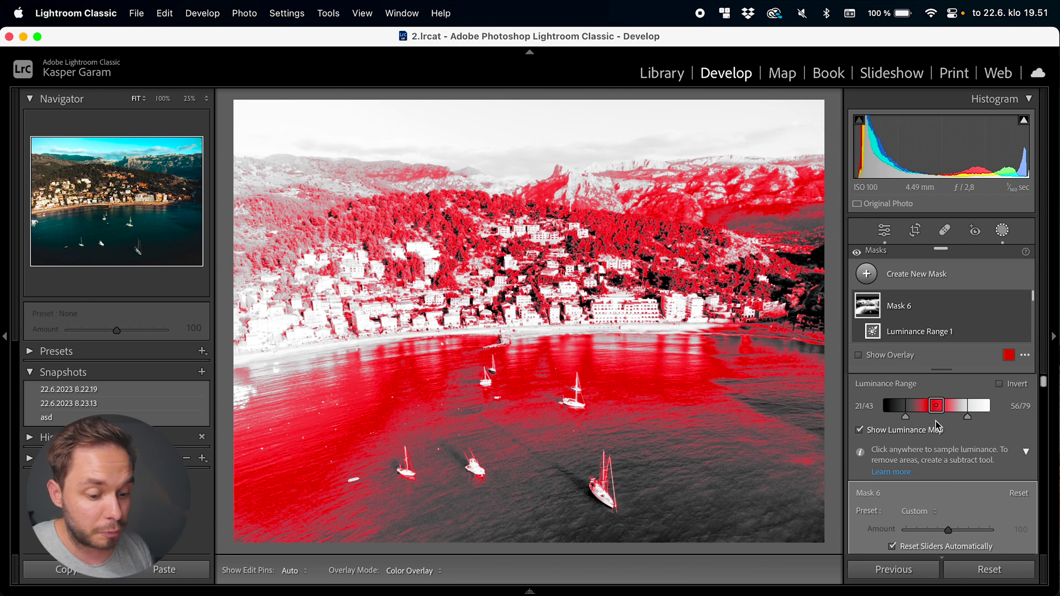
drag(943, 414, 910, 415)
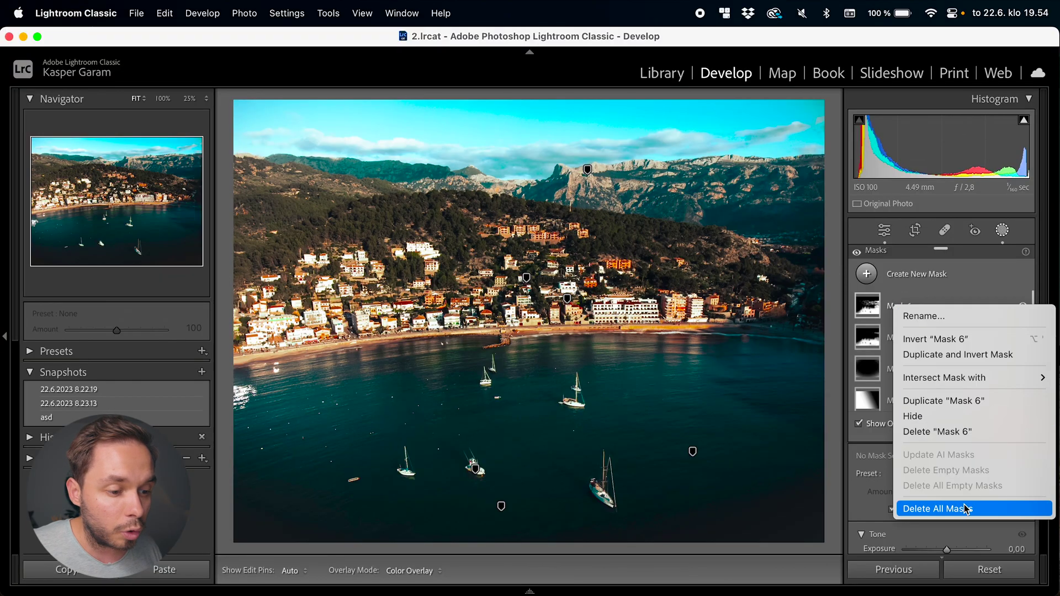
Step: Delete all masks, select the sky, and add a linear gradient rising from the bottom over the water
click(966, 509)
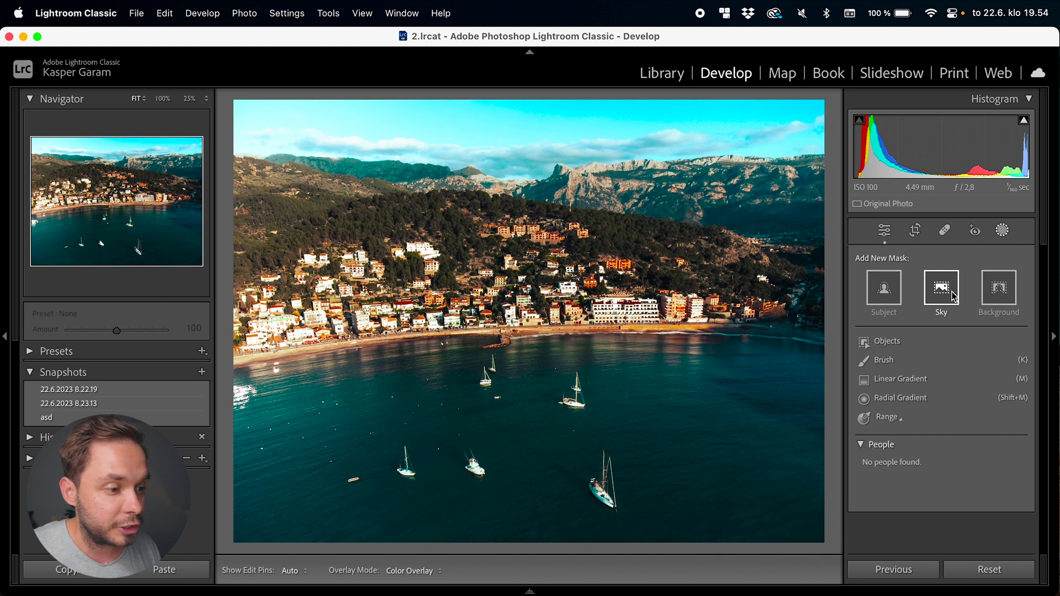
click(942, 290)
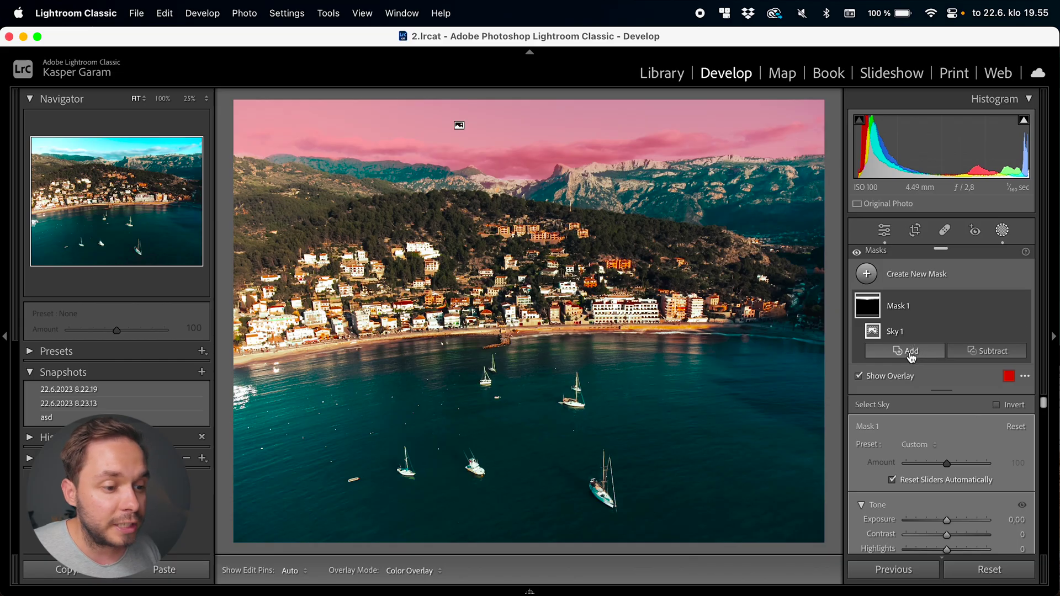
click(912, 354)
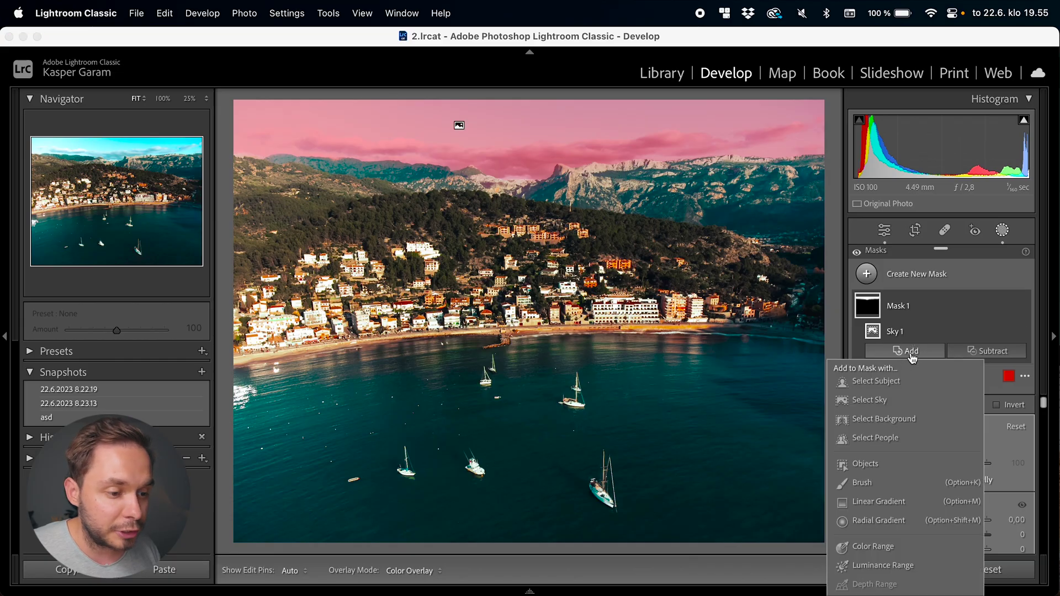
click(904, 502)
drag(546, 546, 544, 266)
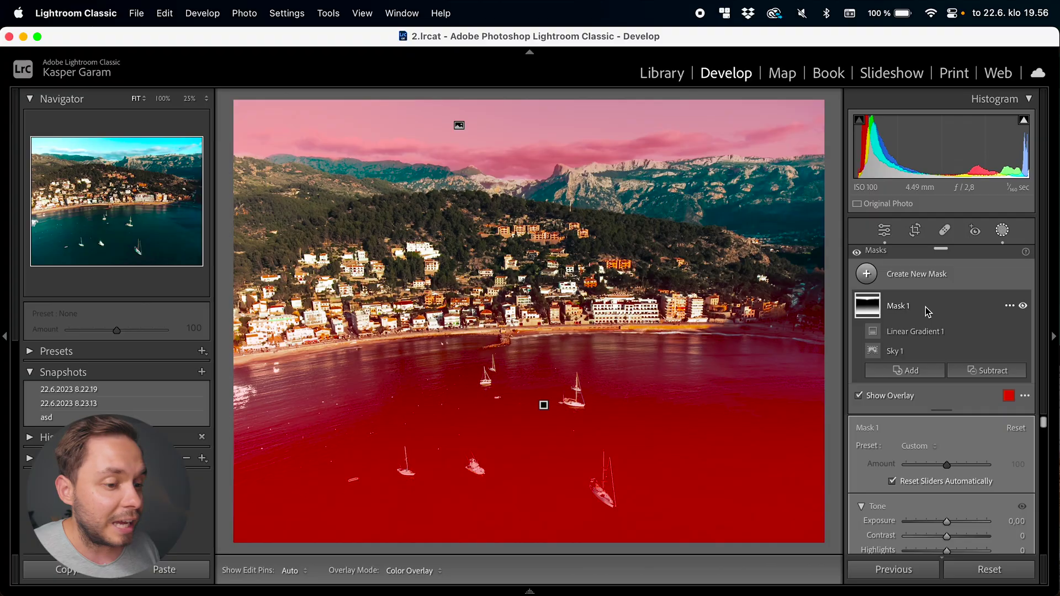
Step: Subtract a horizontal linear gradient across the photo so the mask fades out on the left
click(992, 378)
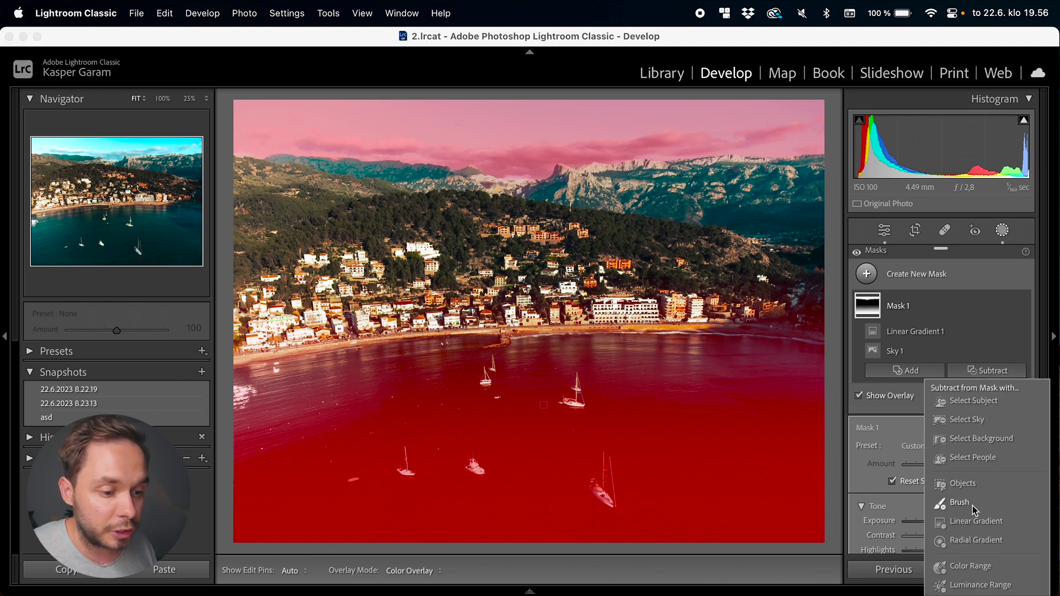
click(975, 523)
drag(228, 295, 891, 297)
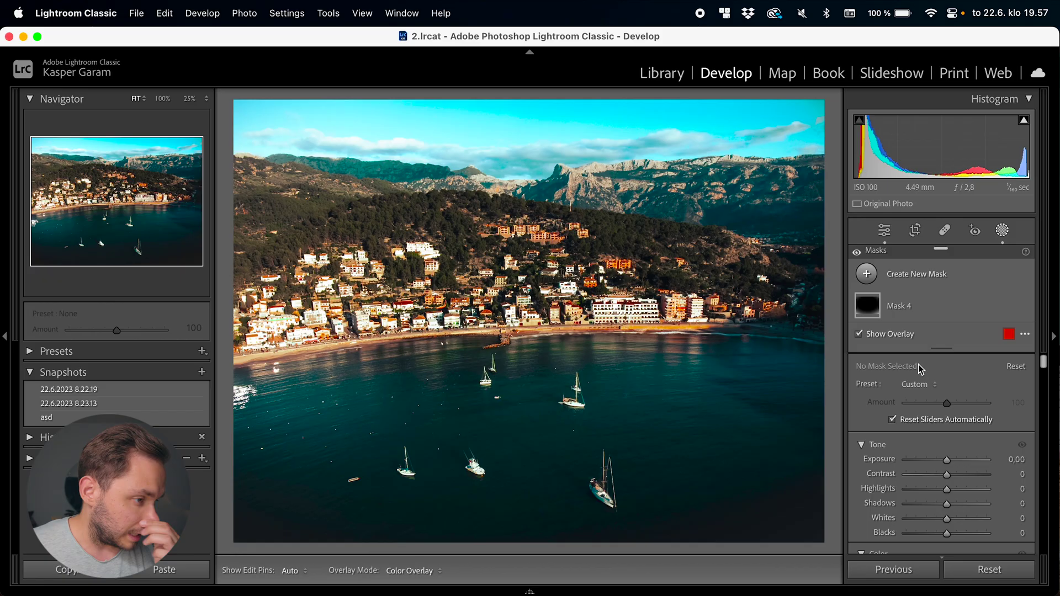
Step: Expand Mask 4's inverted Radial Gradient 1 and compare the photo with and without its −3.44 edge darkening
click(899, 313)
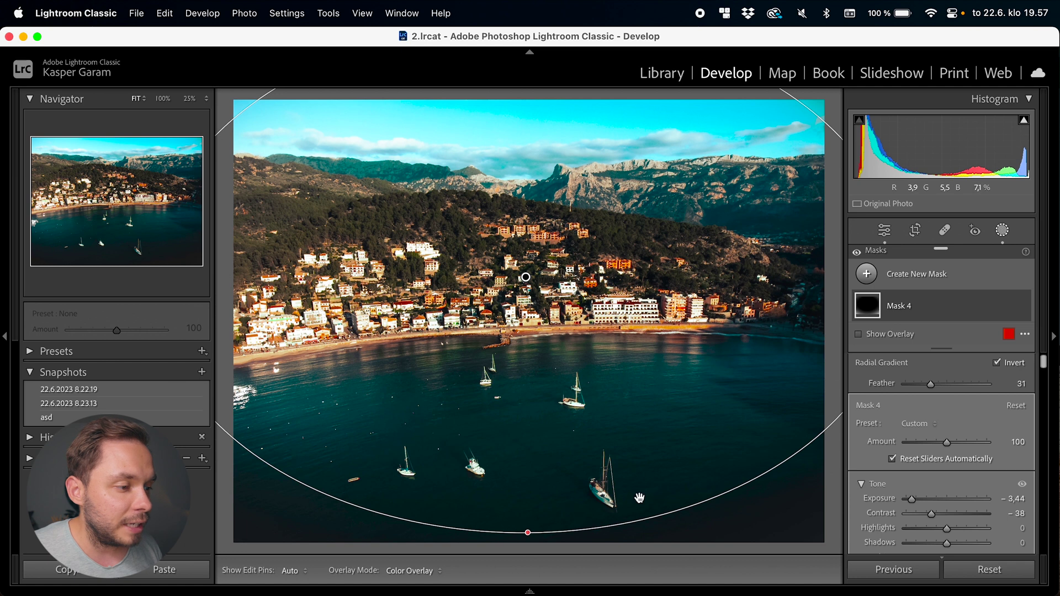
click(886, 311)
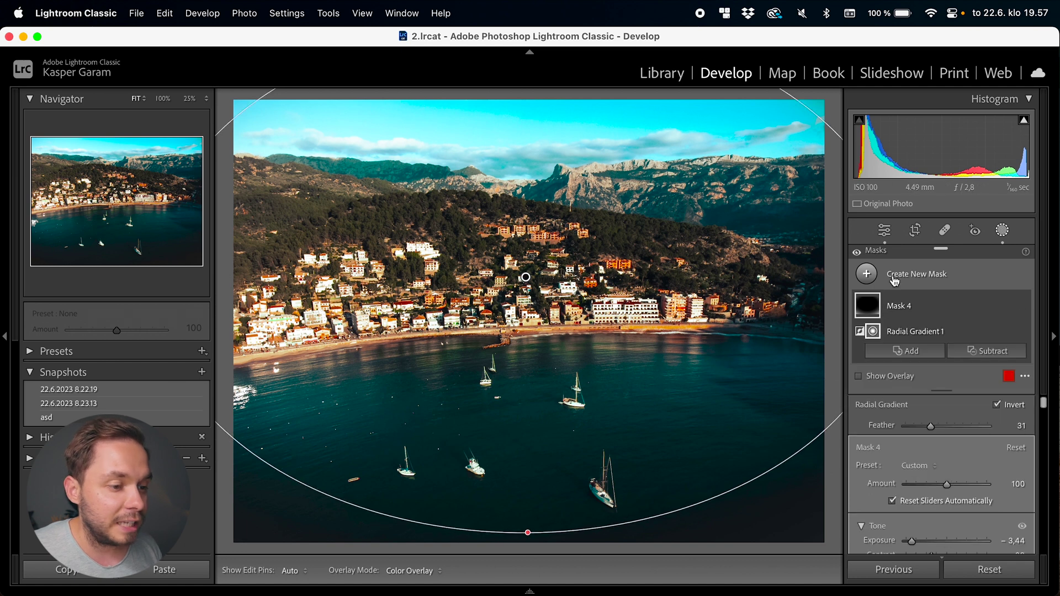
click(857, 255)
click(857, 255)
click(857, 254)
click(857, 255)
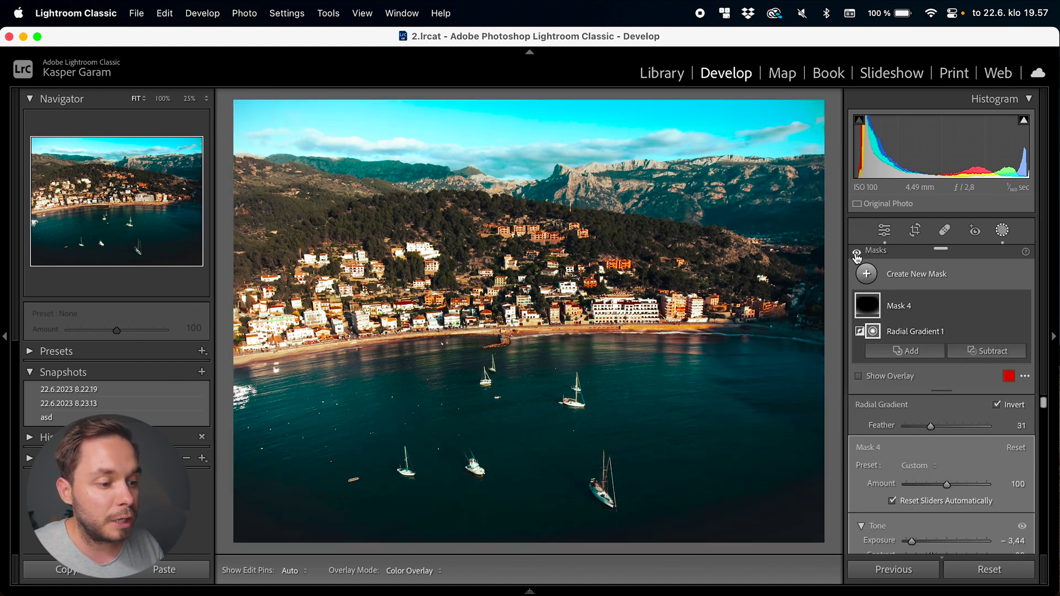
click(857, 255)
click(857, 255)
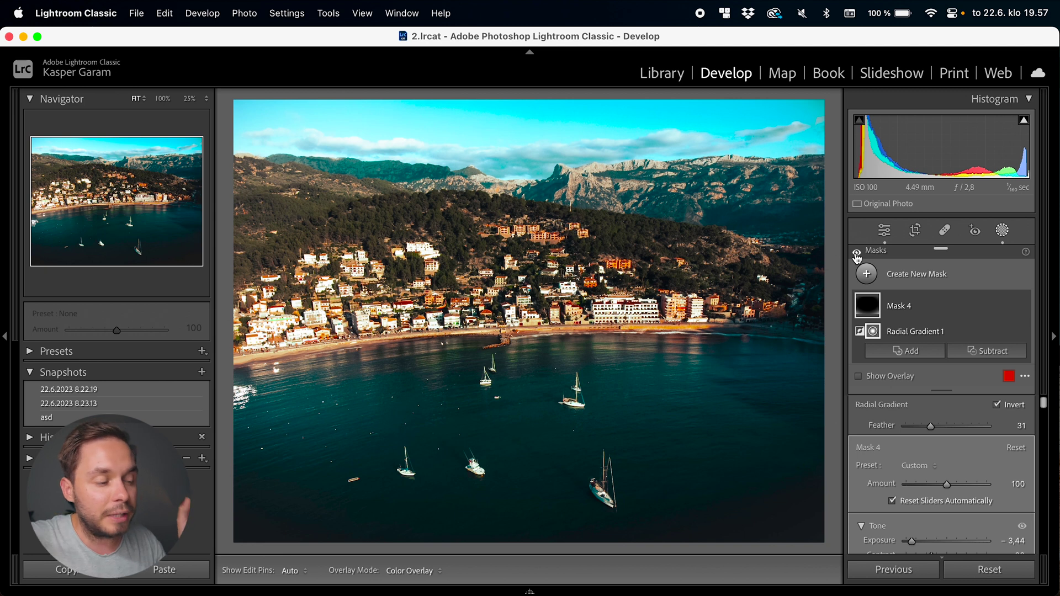
click(857, 255)
click(857, 255)
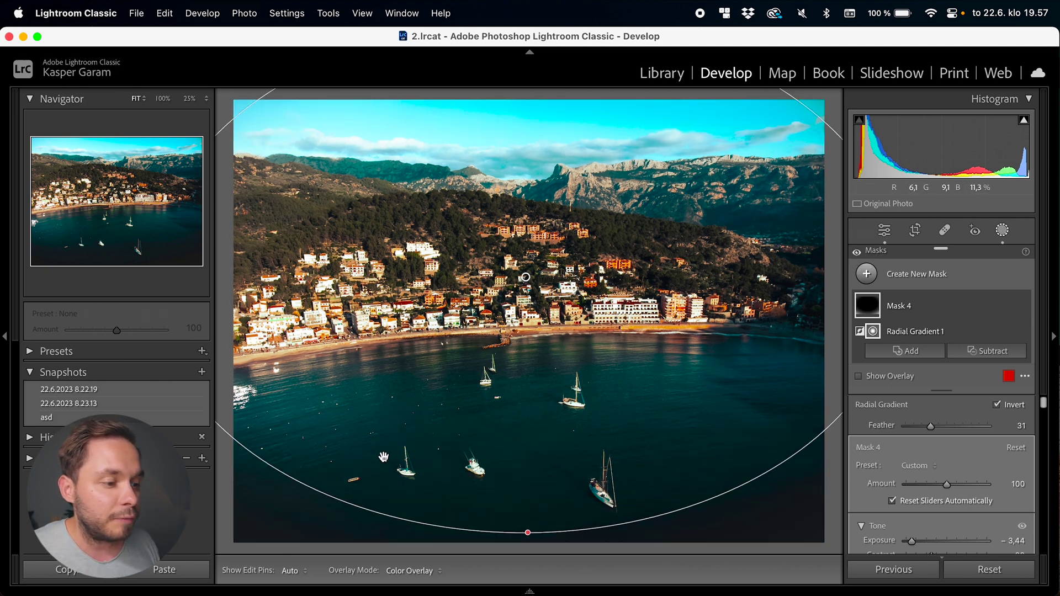